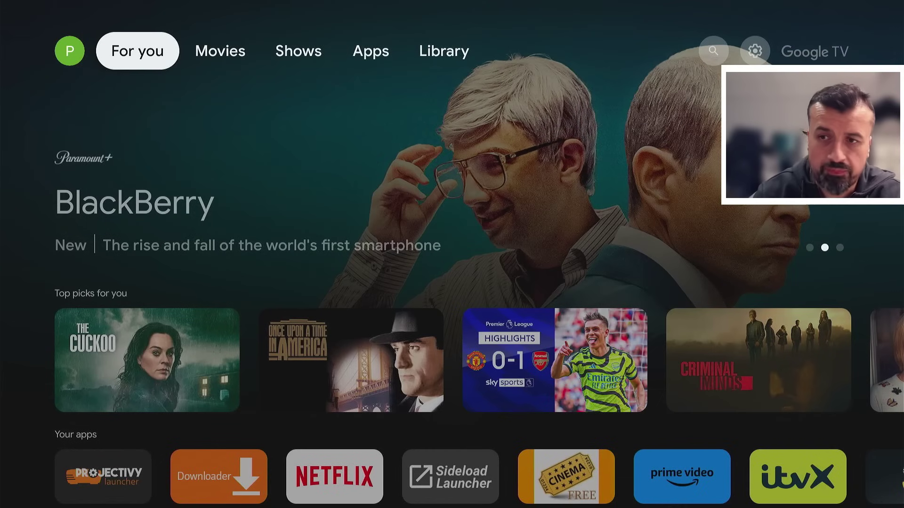
Step: Examine the Google TV home screen rows, from the featured banner and top picks to the installed apps and continue-watching items
key(Down)
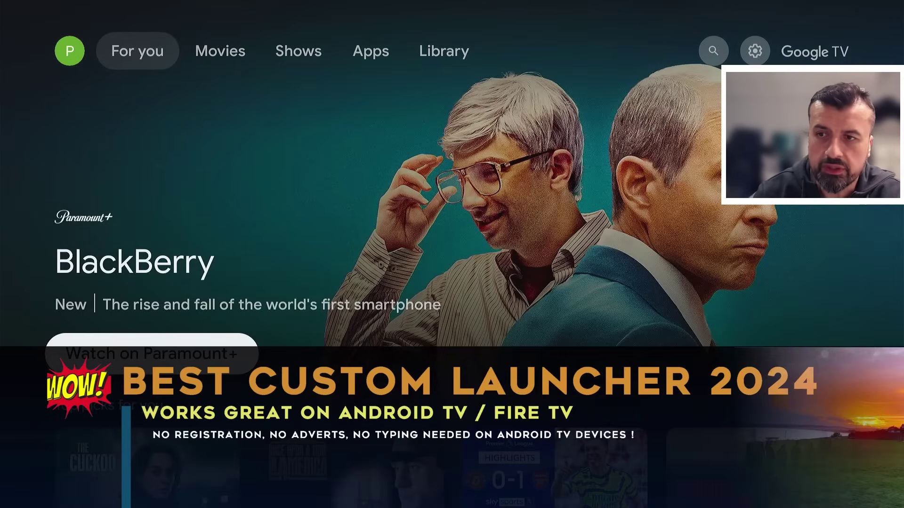
key(Down)
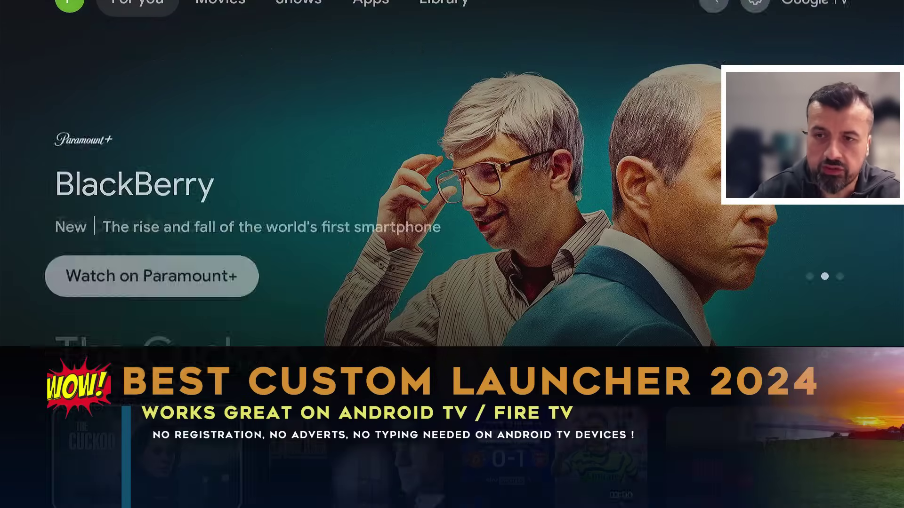
key(Down)
key(Down)
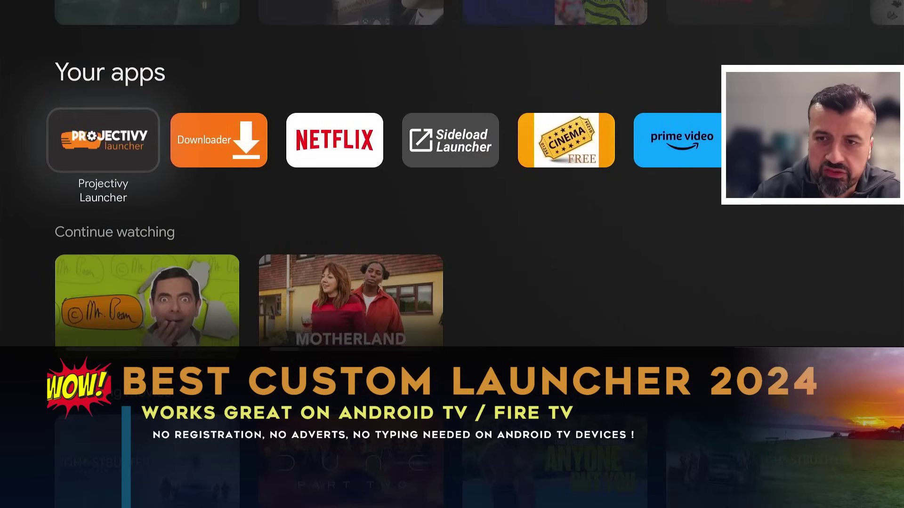
key(Down)
key(Down)
key(Up)
key(Up)
key(Up)
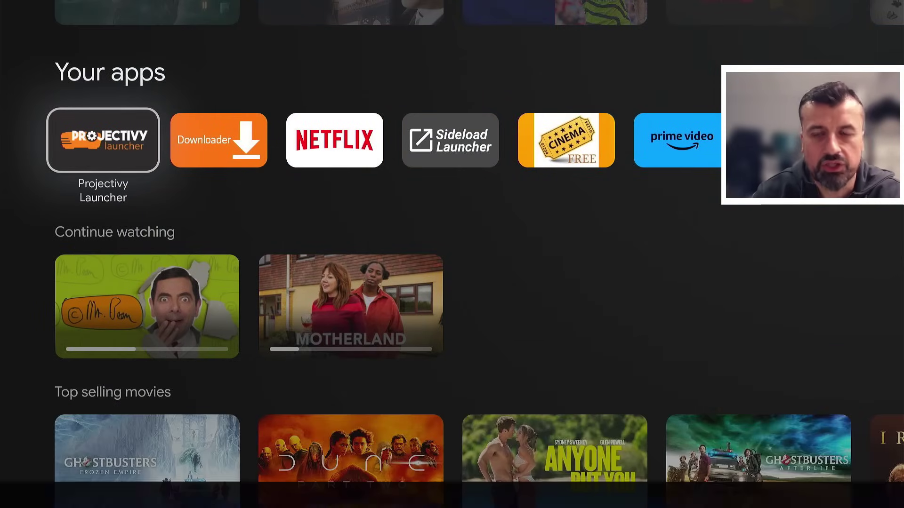
key(Up)
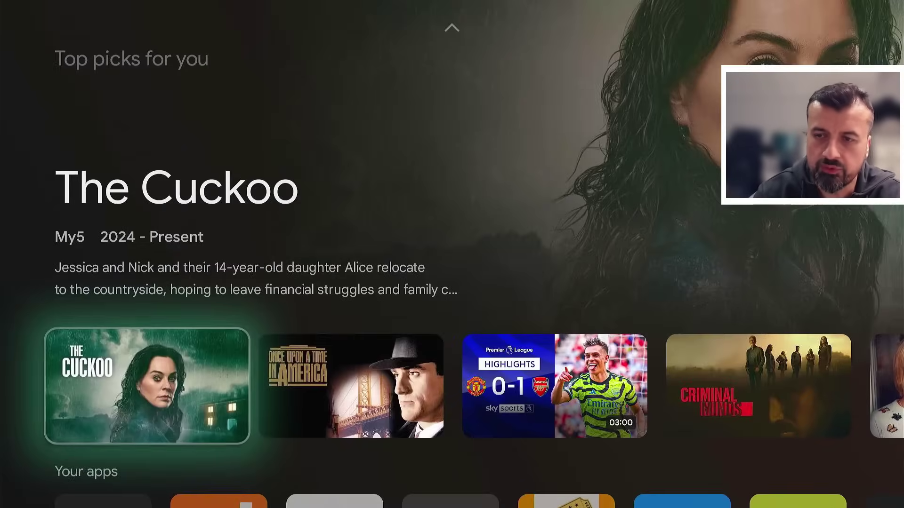
key(Down)
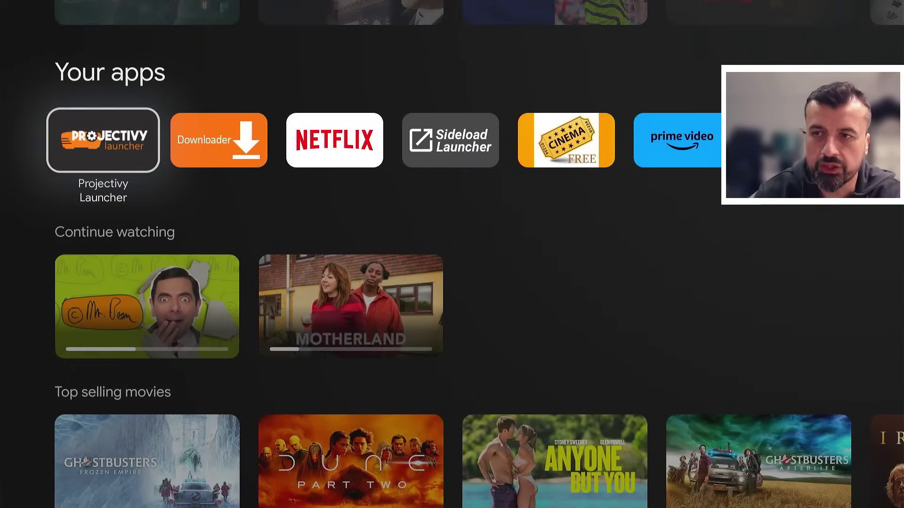
key(Escape)
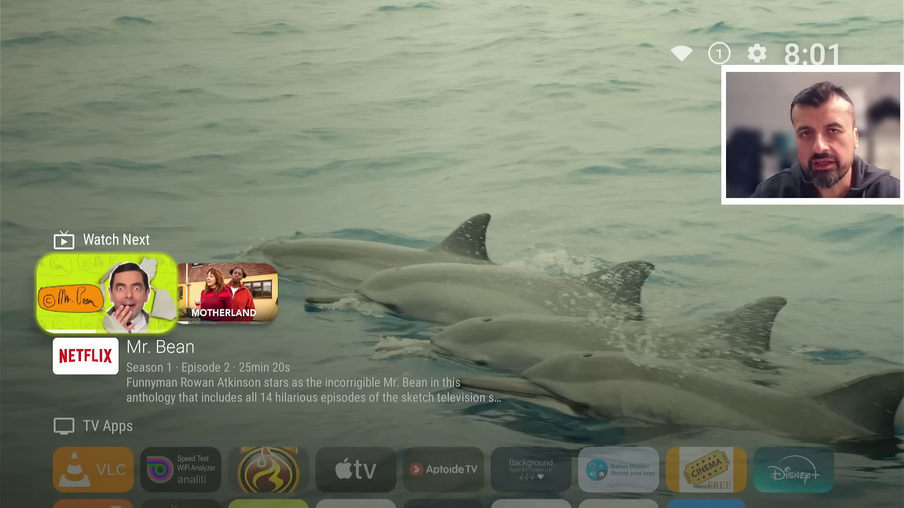
Step: Examine the customised Projectivy Launcher home screen, covering its Watch Next, TV Apps and Settings rows
key(Down)
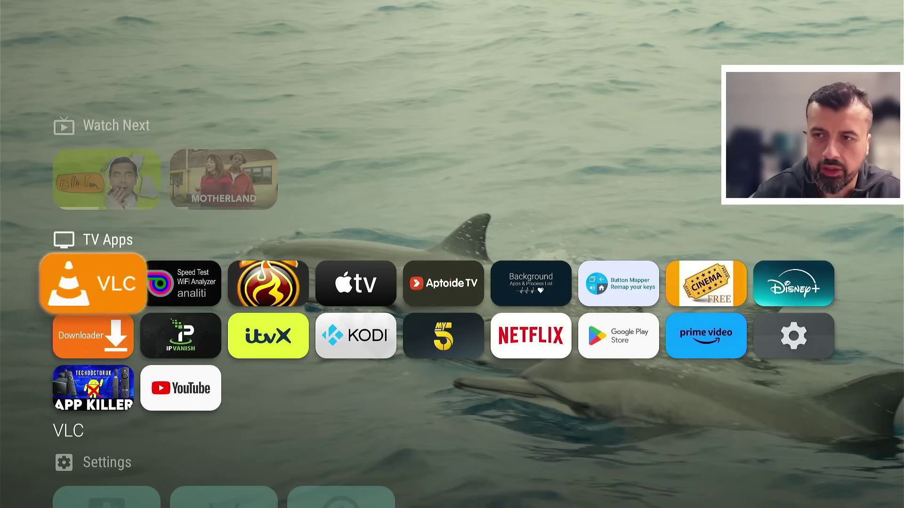
key(Right)
key(Right)
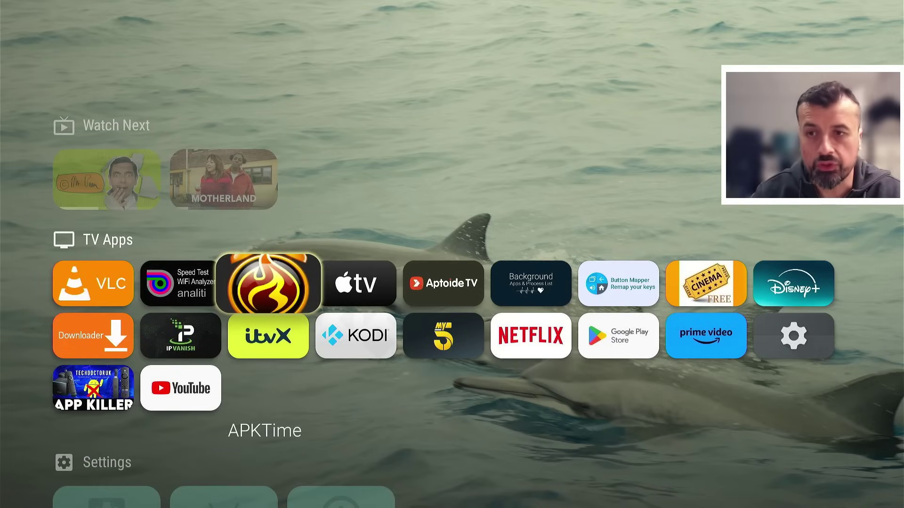
key(Right)
key(Down)
key(Down)
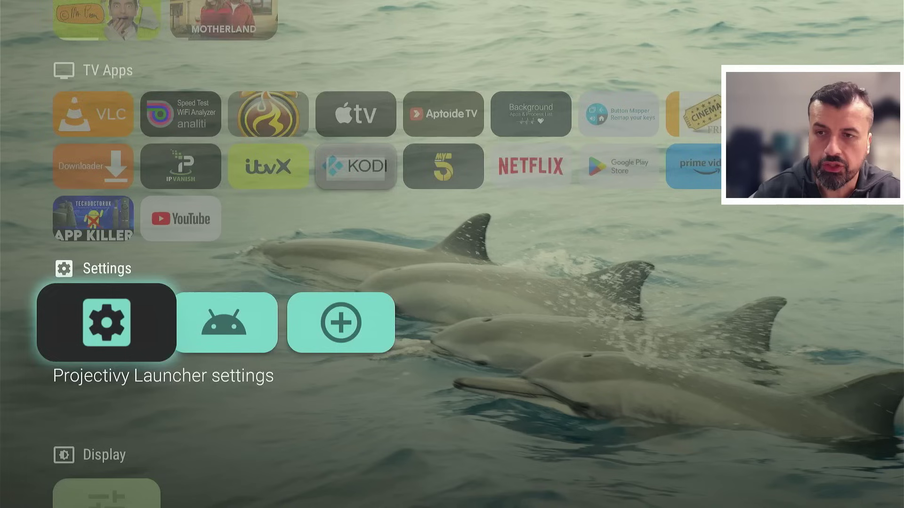
key(Up)
key(Up)
key(Up)
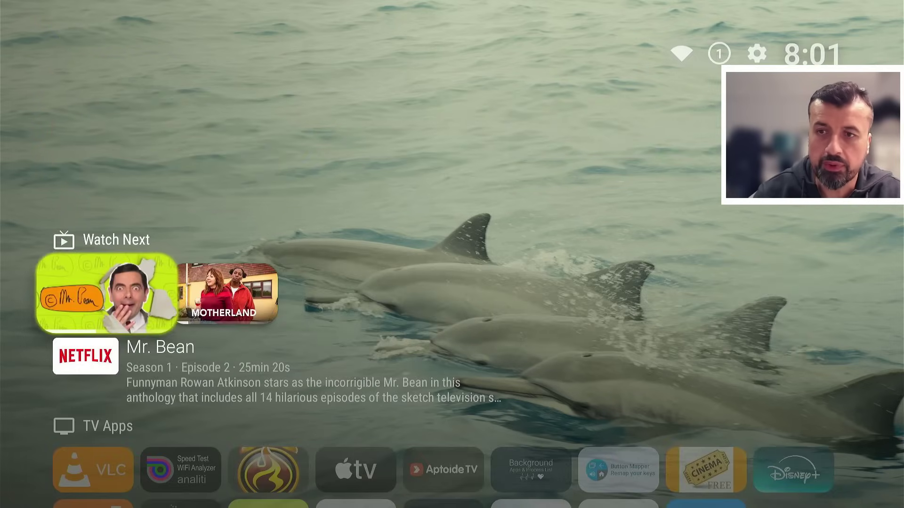
key(Down)
key(Down)
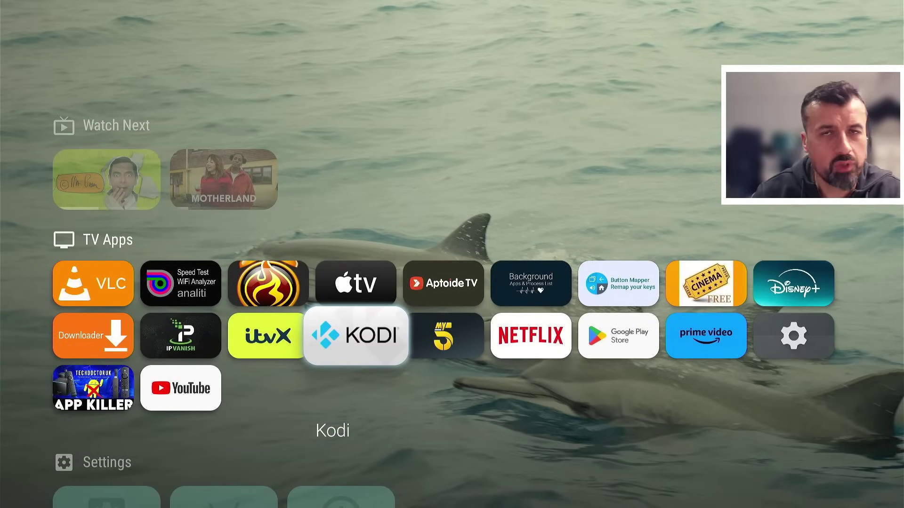
key(Up)
key(Up)
key(Down)
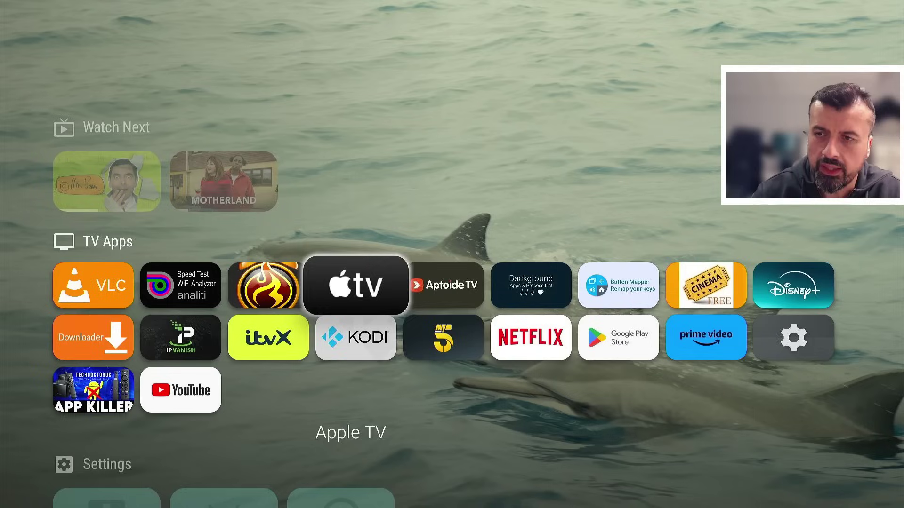
key(Right)
key(Left)
key(Left)
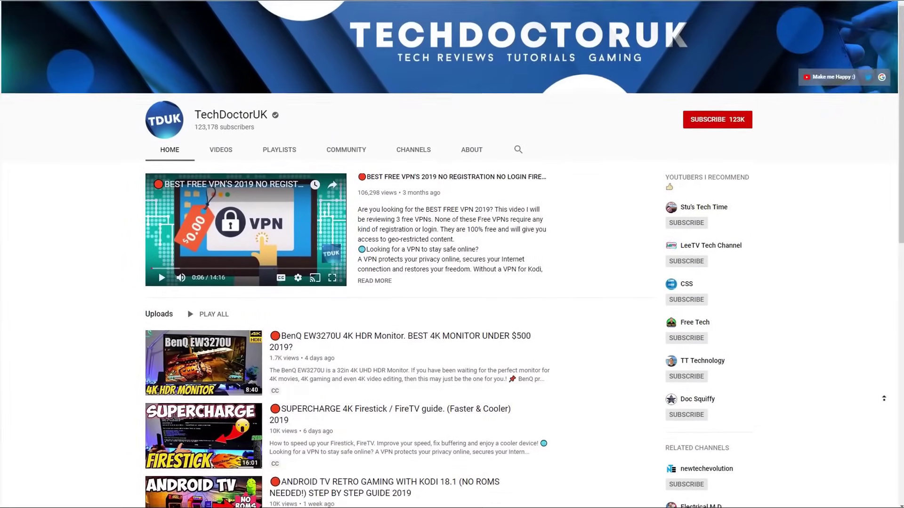
Step: Switch to YouTube, subscribe to the TechDoctorUK channel and turn on its notifications
scroll(883, 398, up, 2)
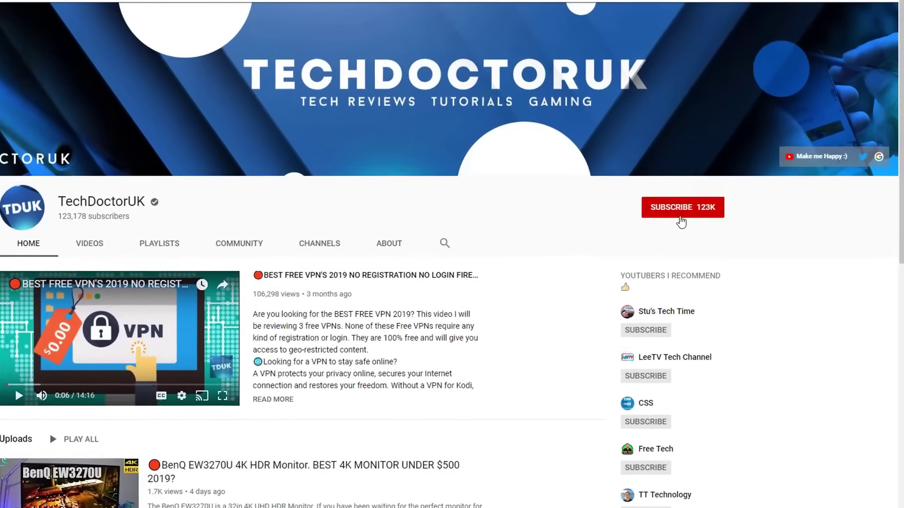
click(680, 217)
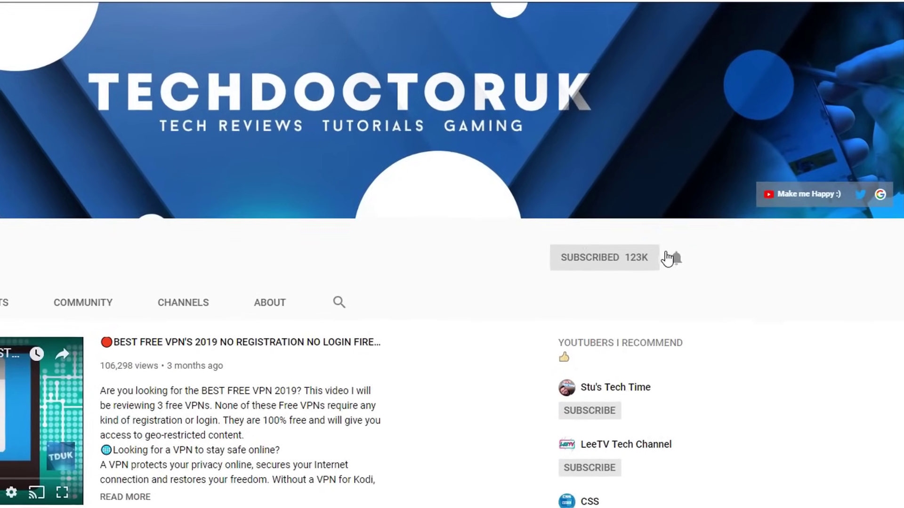
click(676, 258)
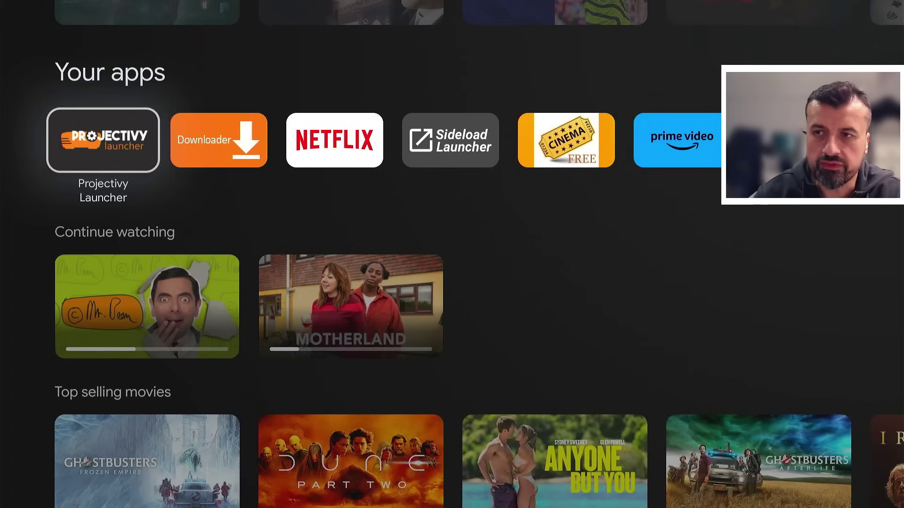
Step: Switch to Projectivy Launcher from the apps row on the Google TV home screen
key(Right)
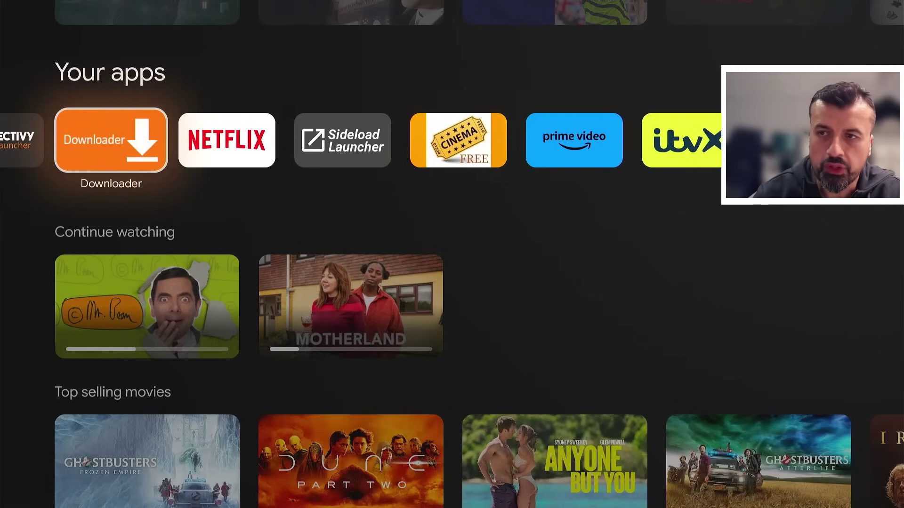
key(Left)
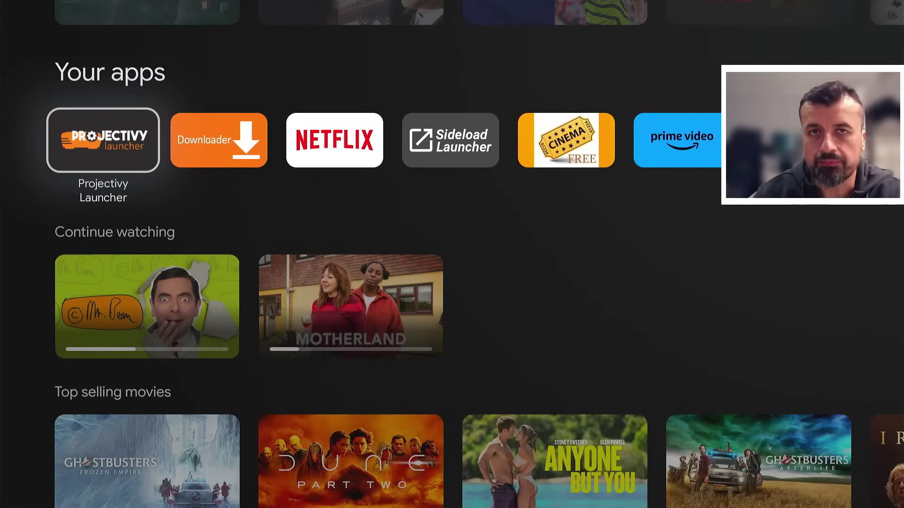
key(Return)
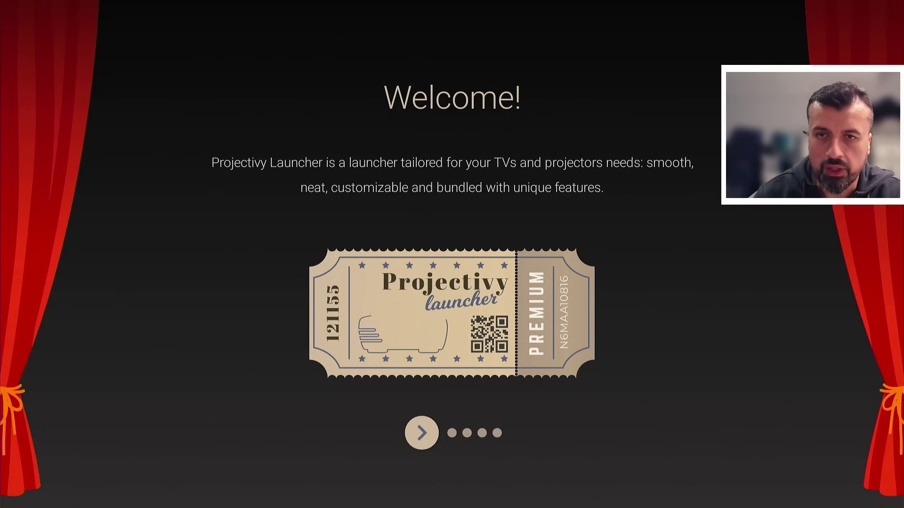
Step: Advance through the welcome pages and allow Projectivy Launcher to read all TV listings on the device
key(Return)
key(Return)
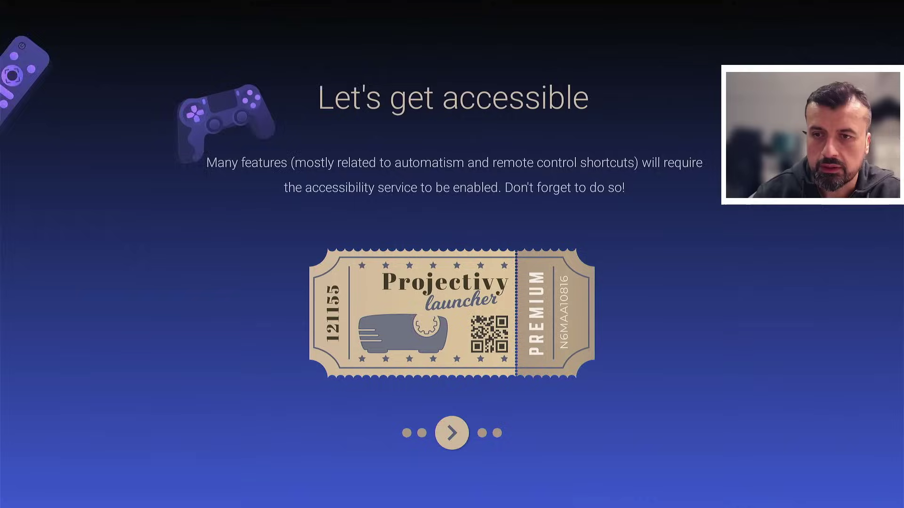
key(Return)
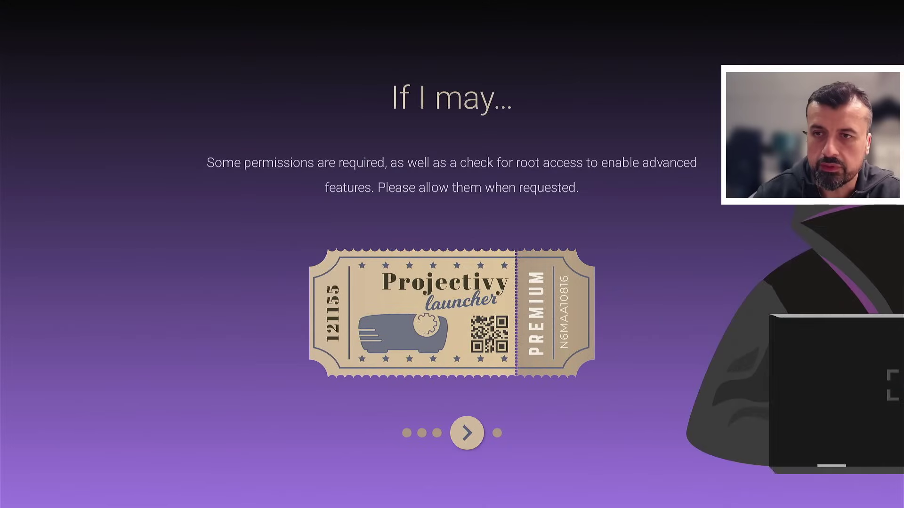
key(Return)
key(Down)
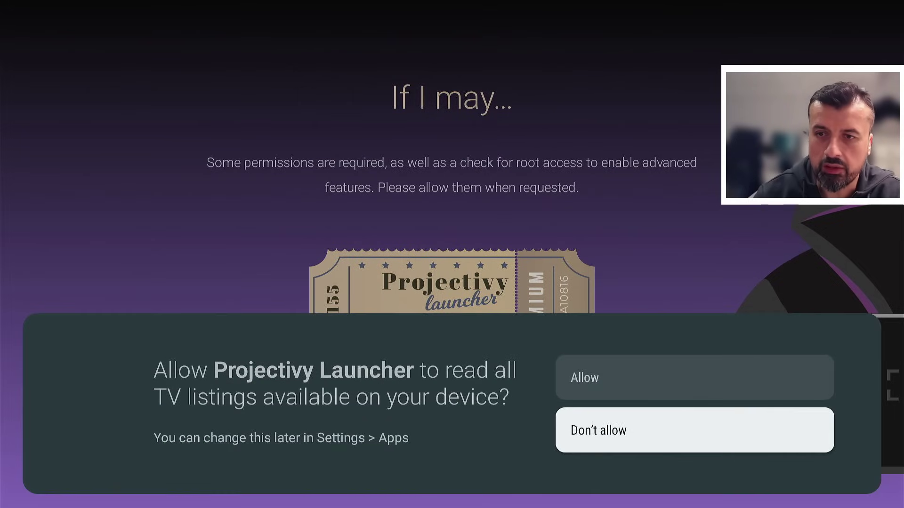
key(Up)
key(Return)
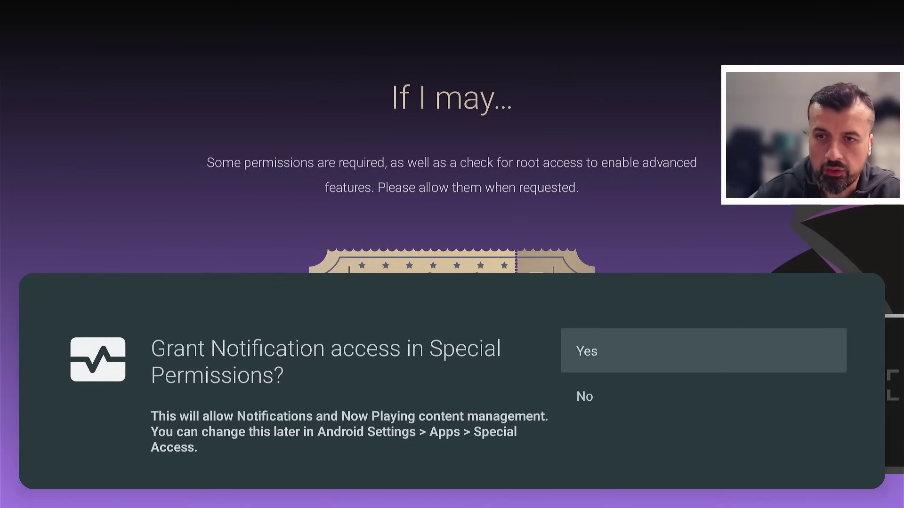
Step: Agree to grant notification access, enable it for Projectivy Launcher and return to the setup
key(Return)
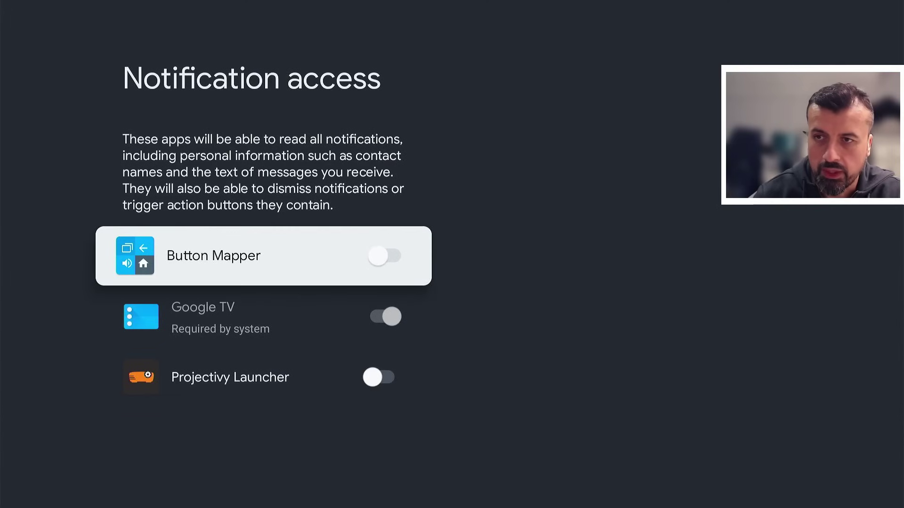
key(Down)
key(Up)
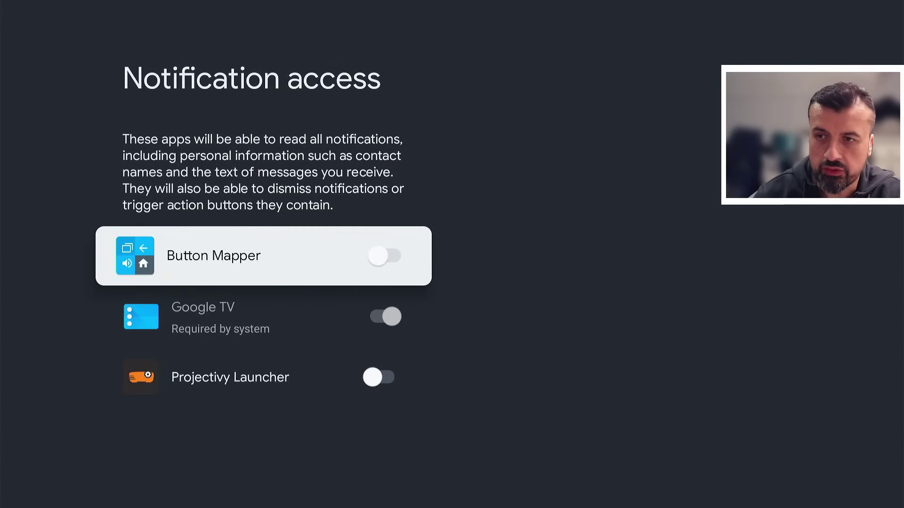
key(Down)
key(Return)
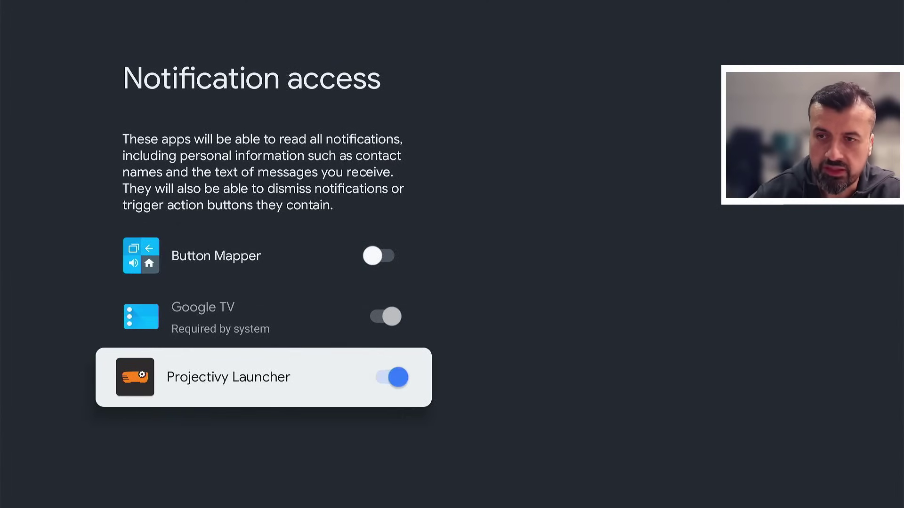
key(Escape)
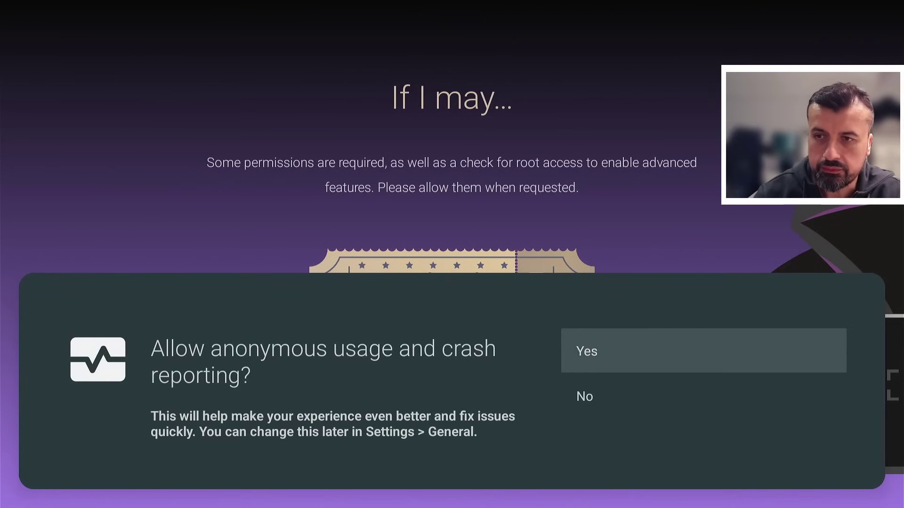
Step: Decline anonymous usage and crash reporting, and finish the setup to start the launcher
key(Down)
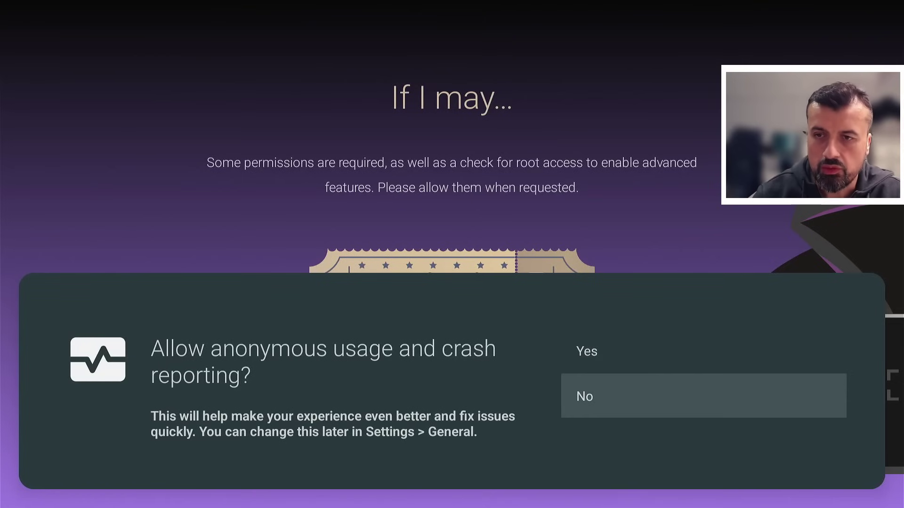
key(Return)
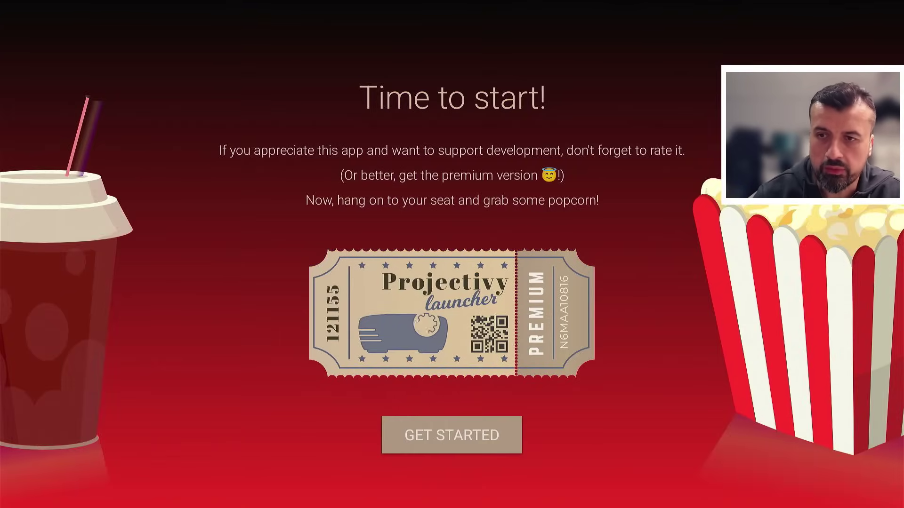
key(Return)
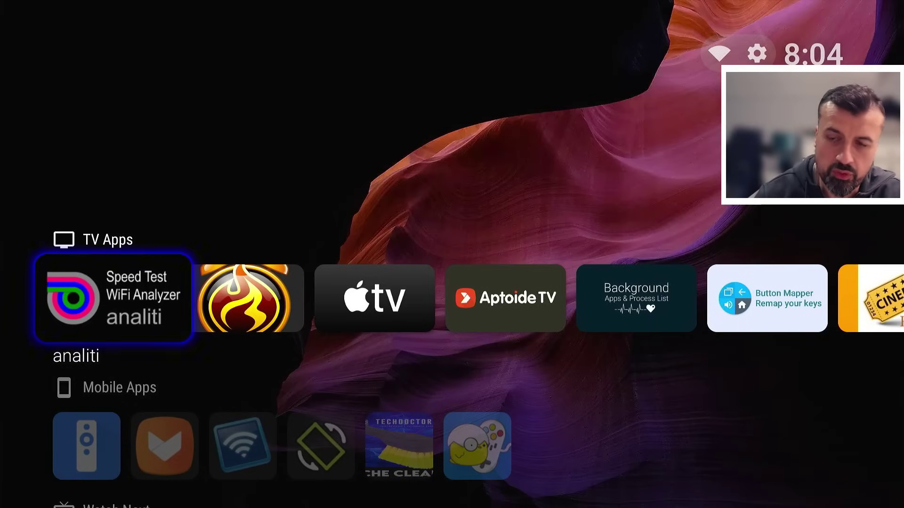
Step: Look through the whole TV Apps row on the new launcher home screen, from analiti to YouTube Music
key(Right)
key(Right)
key(Right)
key(Right)
key(Right)
key(Right)
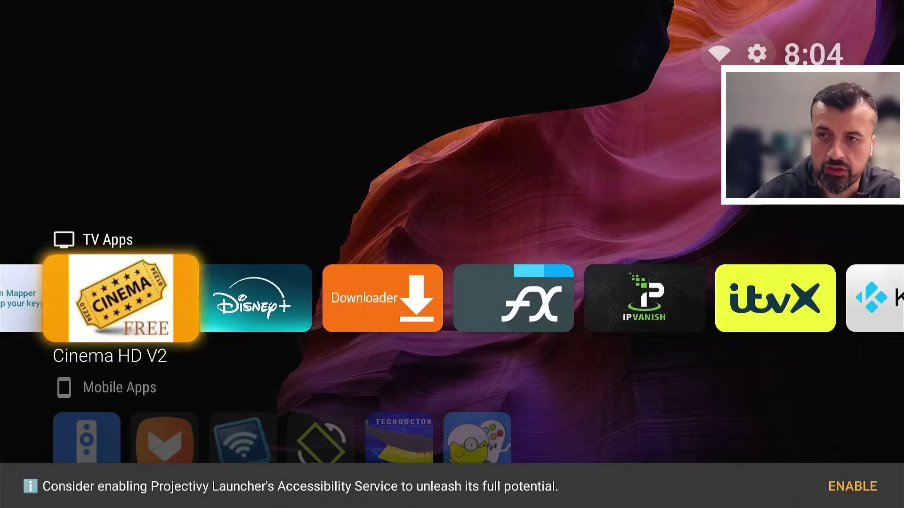
key(Right)
key(Right)
key(Right)
key(Right)
key(Right)
key(Right)
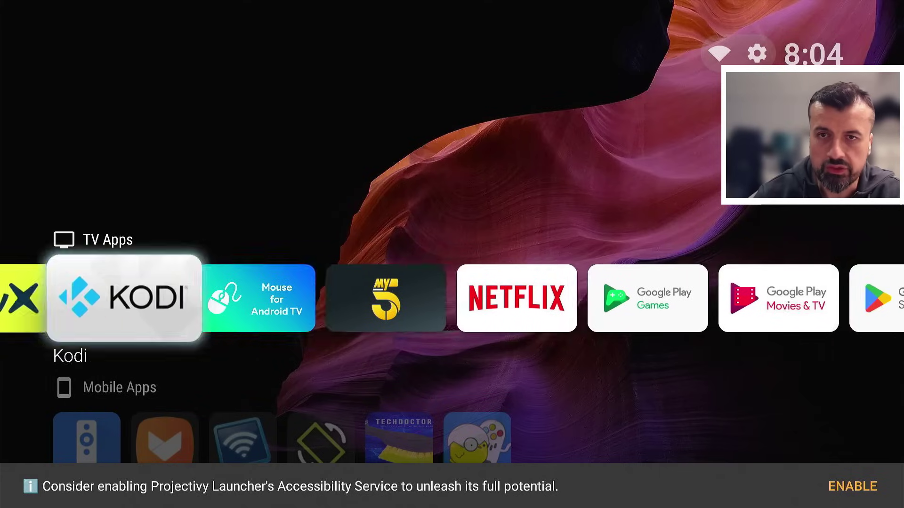
key(Right)
key(Right)
key(Right)
key(Right)
key(Right)
key(Right)
key(Right)
key(Right)
key(Right)
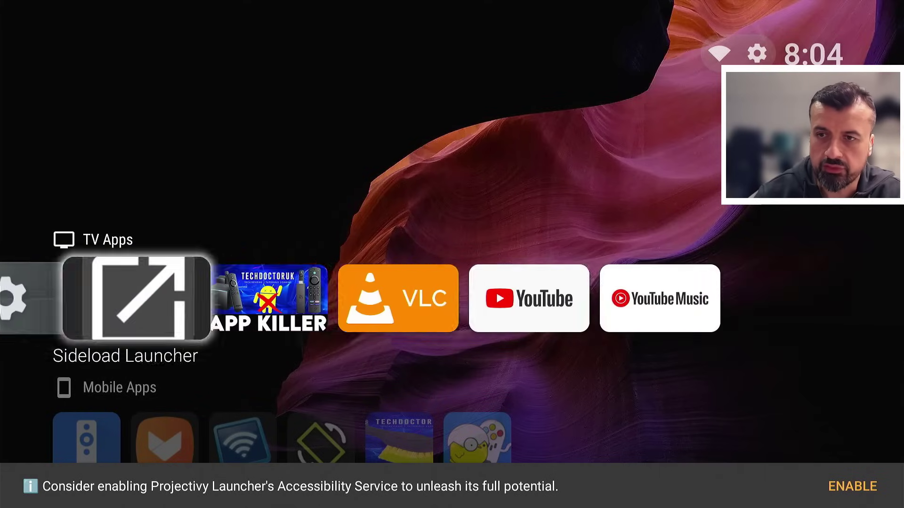
key(Right)
key(Right)
key(Right)
key(Left)
key(Left)
key(Left)
key(Left)
key(Left)
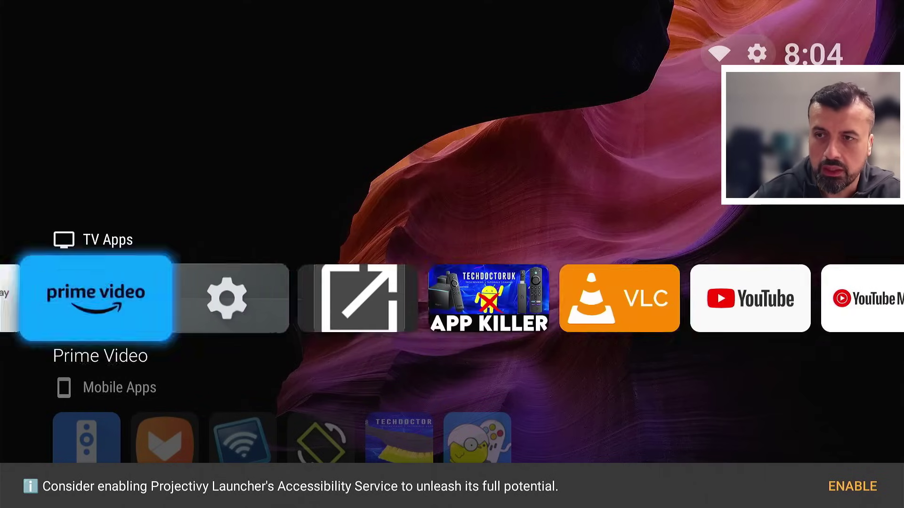
Step: Look over the Mobile Apps and Watch Next rows on the launcher home screen
key(Left)
key(Left)
key(Left)
key(Left)
key(Left)
key(Left)
key(Down)
key(Down)
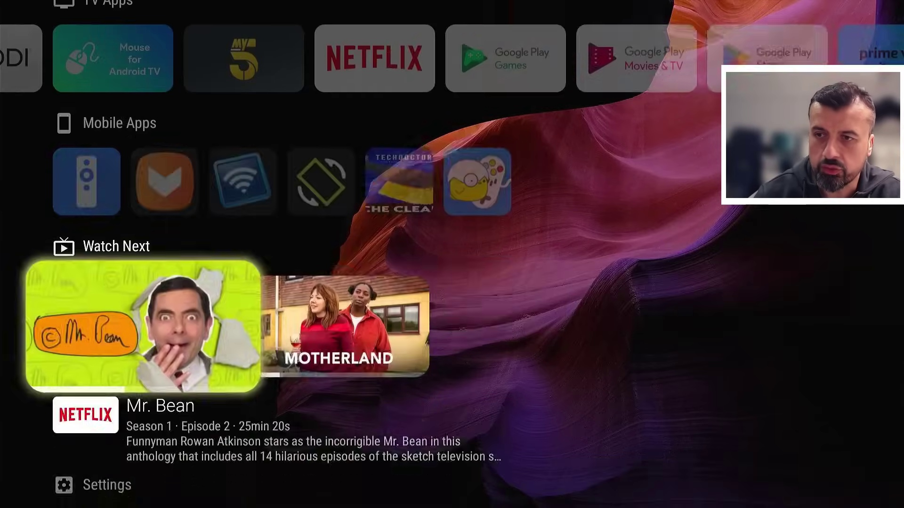
key(Down)
key(Up)
key(Up)
key(Up)
key(Down)
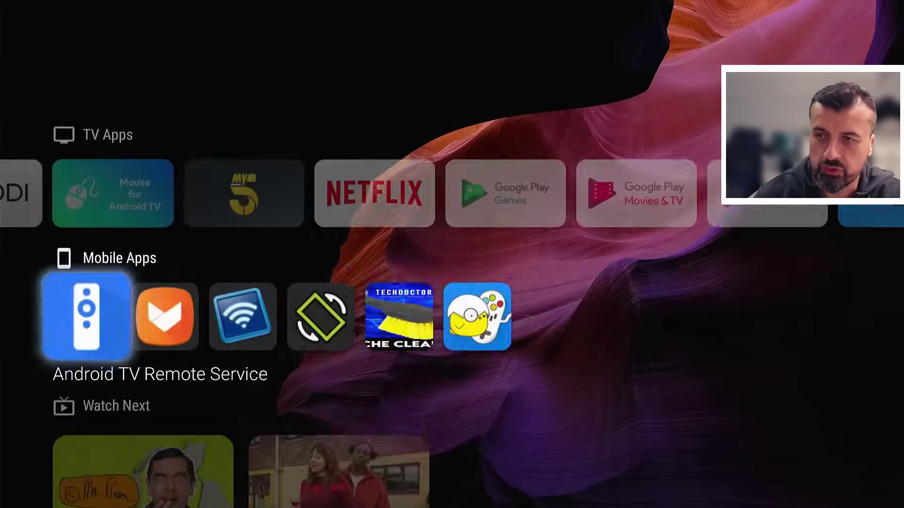
Step: Look through the Settings, Display and System rows of the home screen and return to the TV Apps row
key(Down)
key(Down)
key(Down)
key(Down)
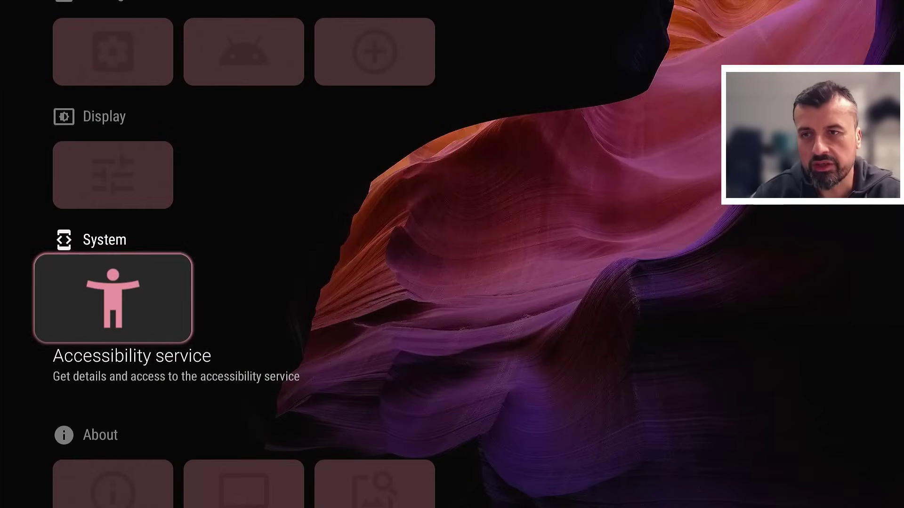
key(Up)
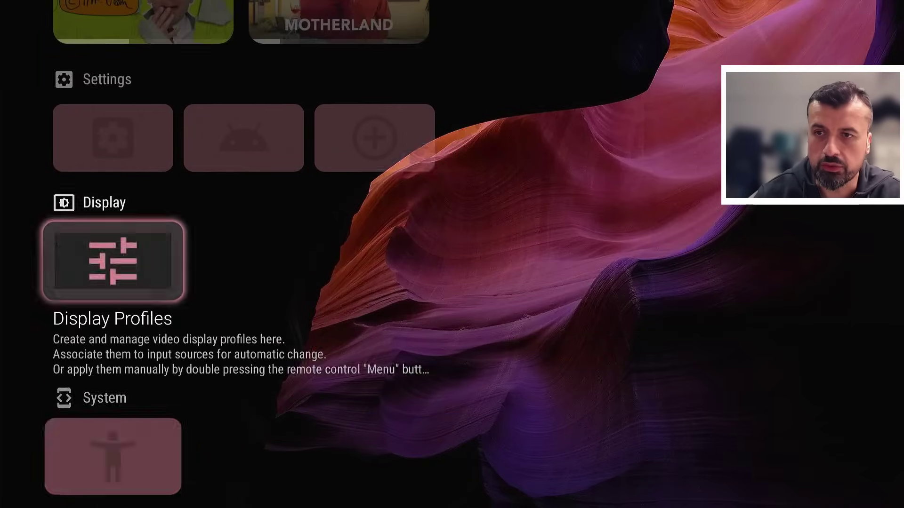
key(Up)
key(Up)
key(Up)
key(Up)
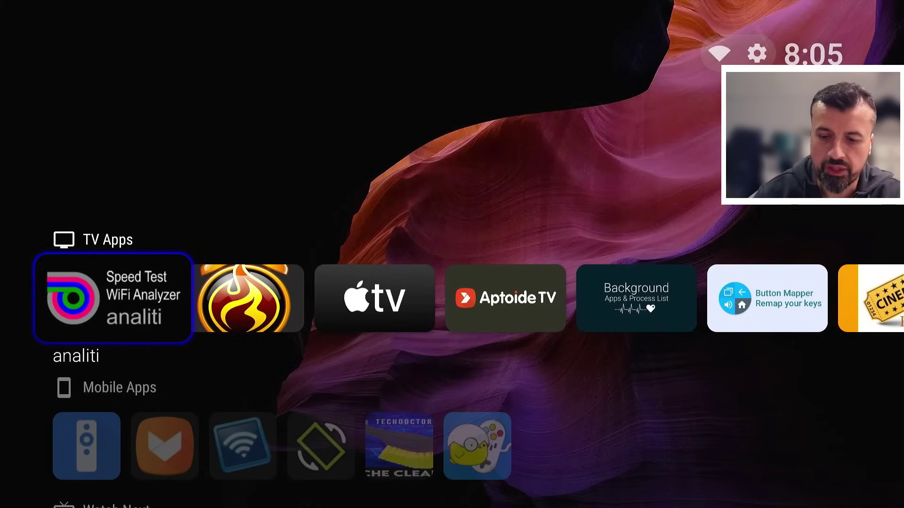
Step: Open the launcher's settings menu and go to its category editing list
key(Up)
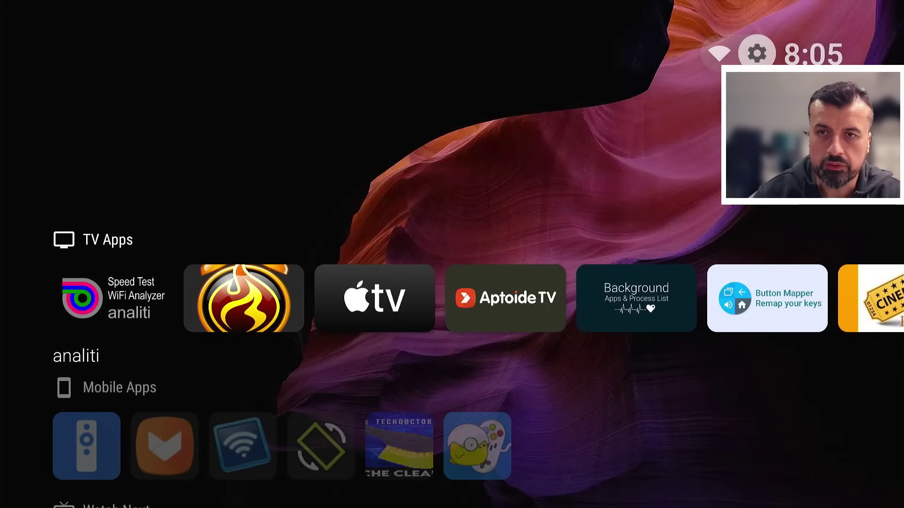
key(Return)
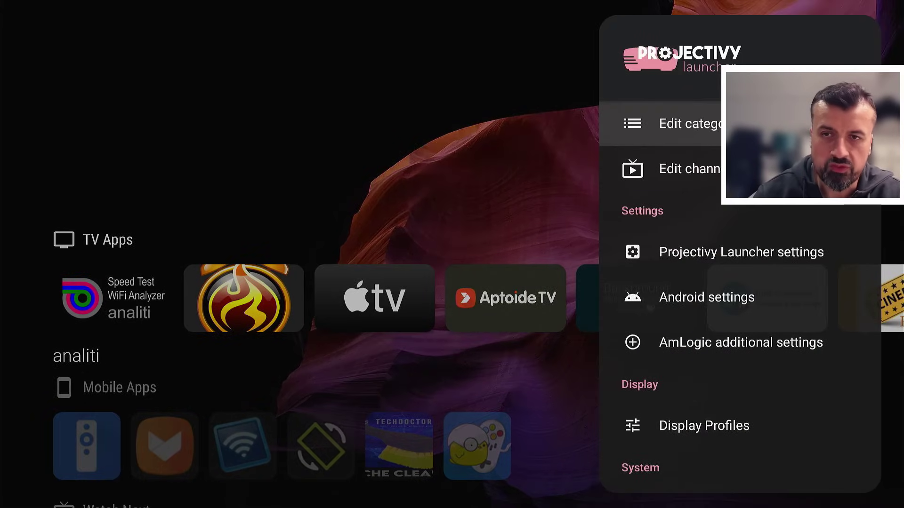
key(Down)
key(Up)
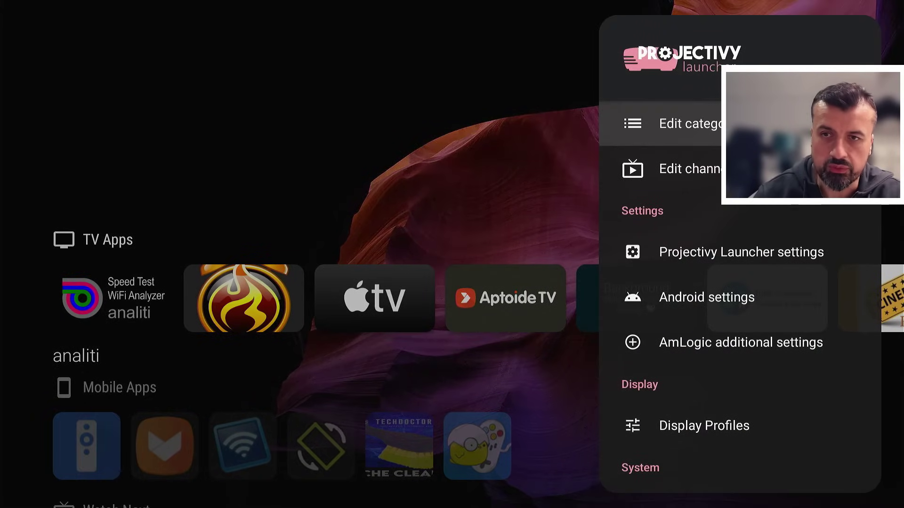
key(Return)
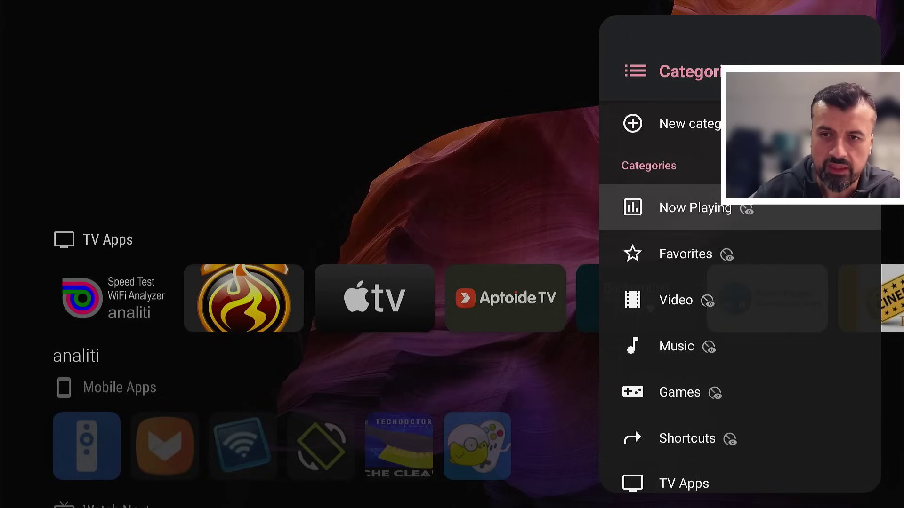
Step: Look through the predefined categories, such as Now Playing, Favorites, Video, Music and Games
key(Down)
key(Down)
key(Down)
key(Down)
key(Down)
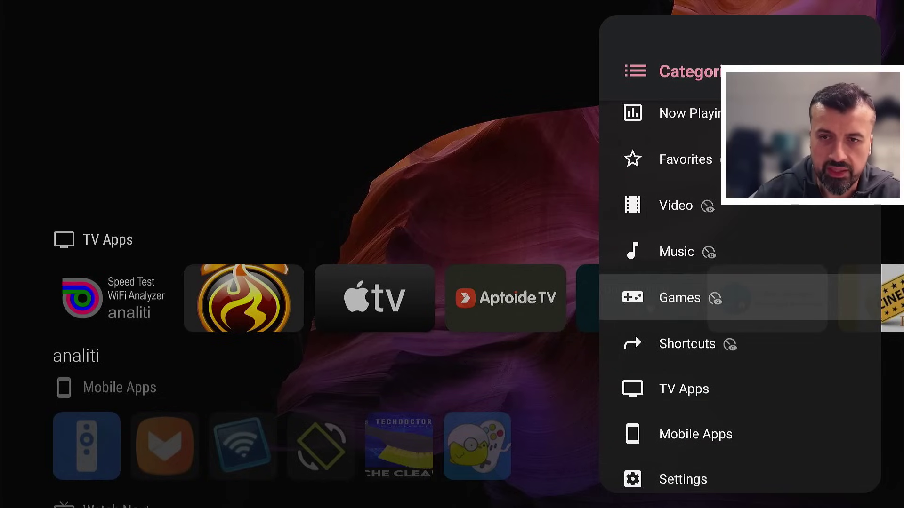
key(Up)
key(Up)
key(Up)
key(Up)
key(Up)
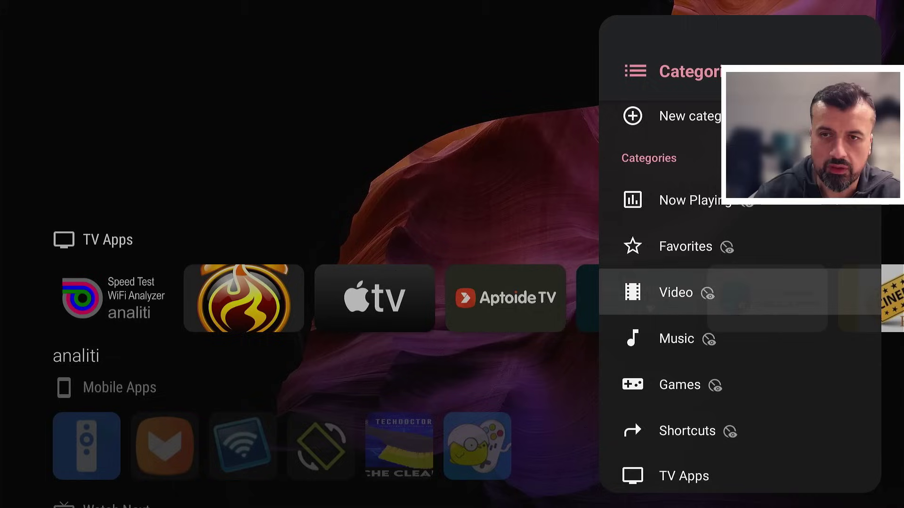
key(Down)
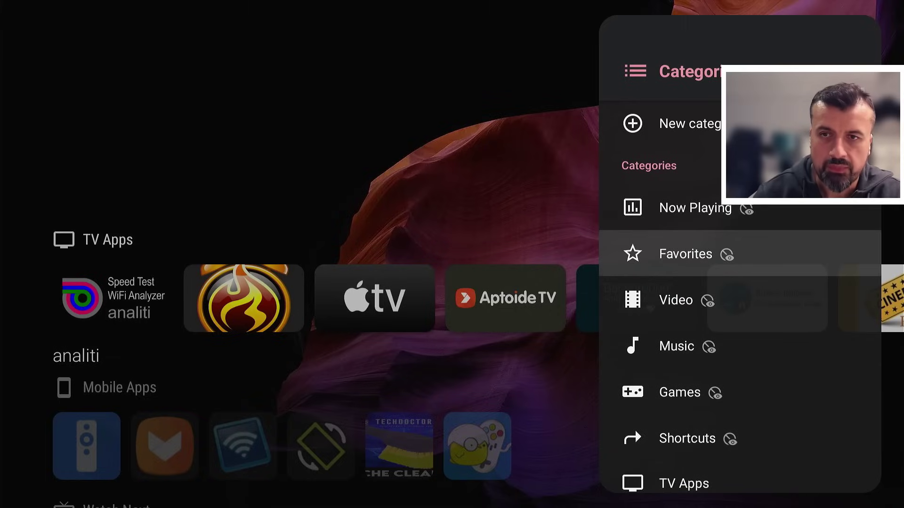
Step: Create a new category and replace its default title with "streaming"
key(Up)
key(Up)
key(Return)
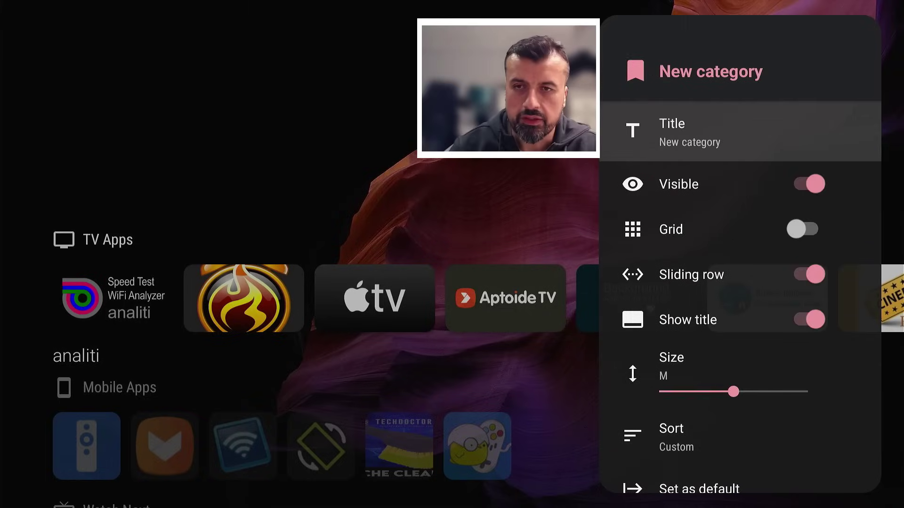
key(Return)
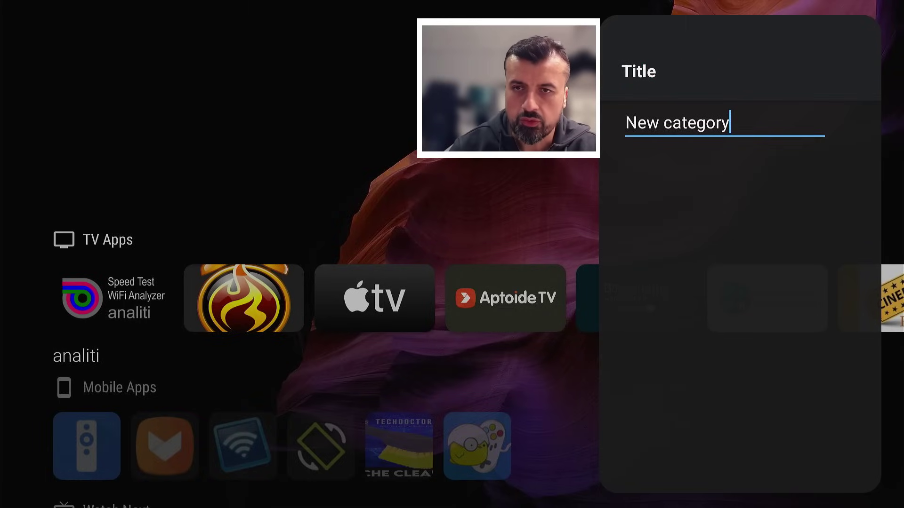
key(Down)
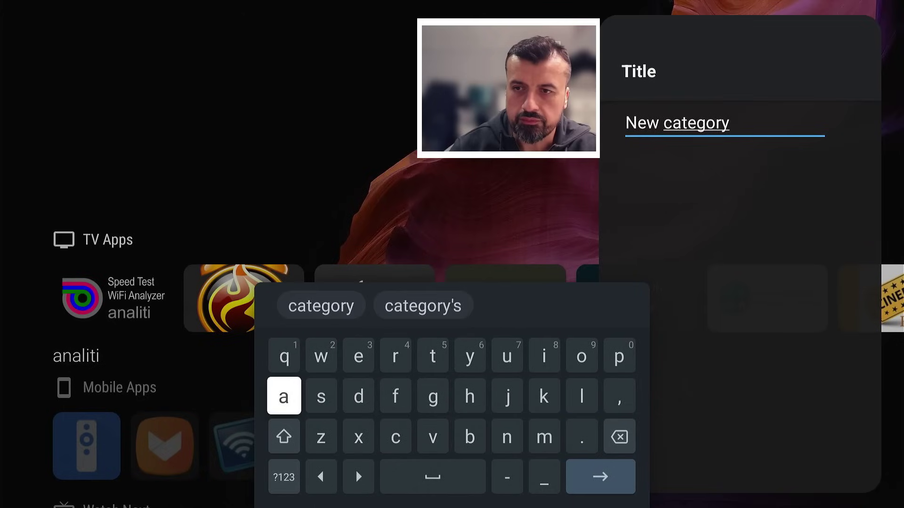
key(Down)
key(Left)
key(Return)
key(Return)
key(Return)
key(Return)
key(Return)
key(Return)
key(Return)
key(Return)
key(Return)
key(Return)
key(Return)
key(Return)
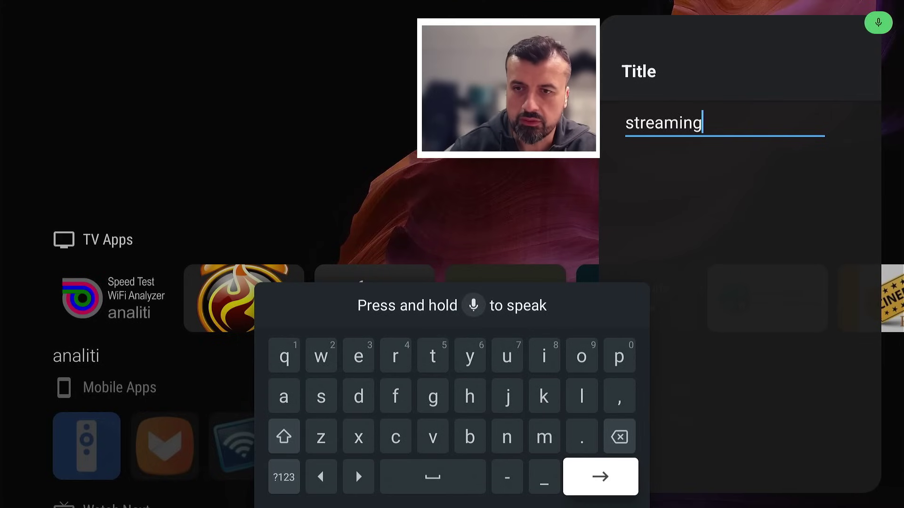
Step: Remove the lowercase s from the beginning of the new category's title
key(Left)
key(Left)
key(Left)
key(Left)
key(Left)
key(Return)
key(Return)
key(Return)
key(Return)
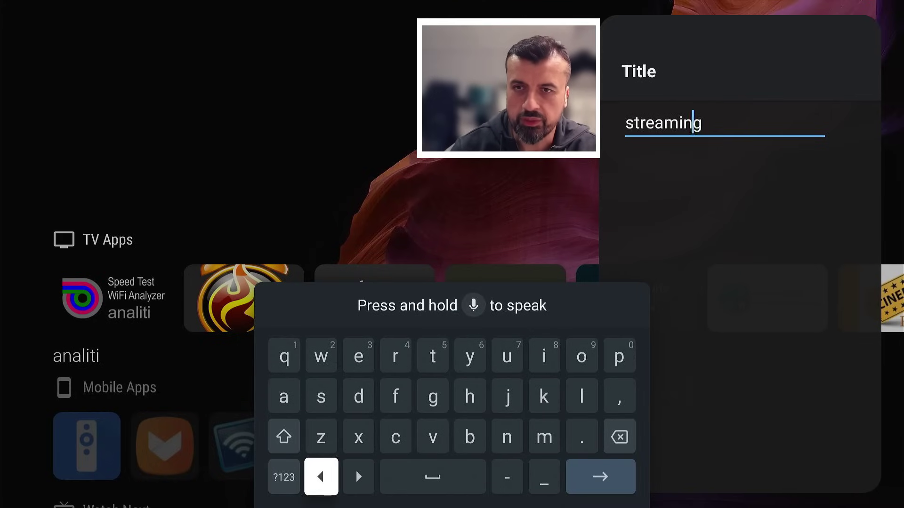
key(Return)
key(Return)
key(Return)
key(Return)
key(Return)
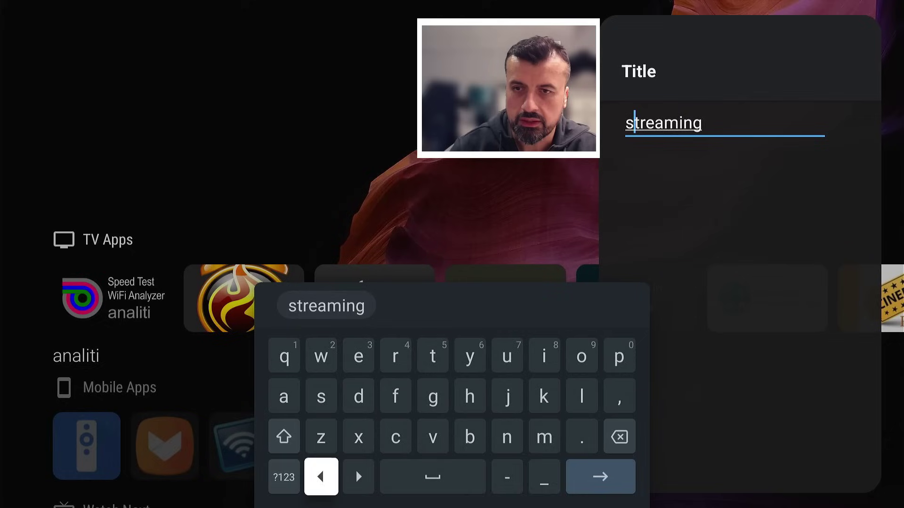
key(Right)
key(Right)
key(Right)
key(Right)
key(Up)
key(Right)
key(Right)
key(Return)
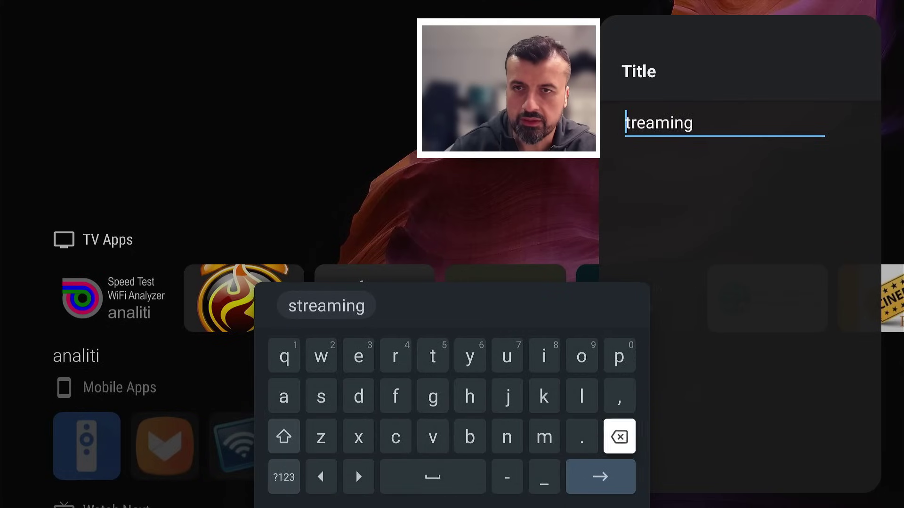
Step: Insert a capital S at the start so the title reads "Streaming", and save the title
key(Right)
key(Return)
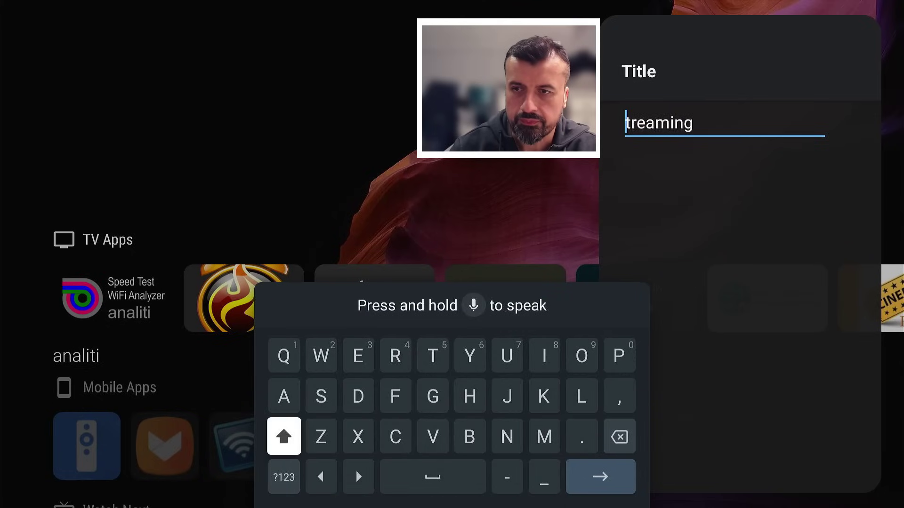
key(Up)
key(Right)
key(Return)
key(Down)
key(Down)
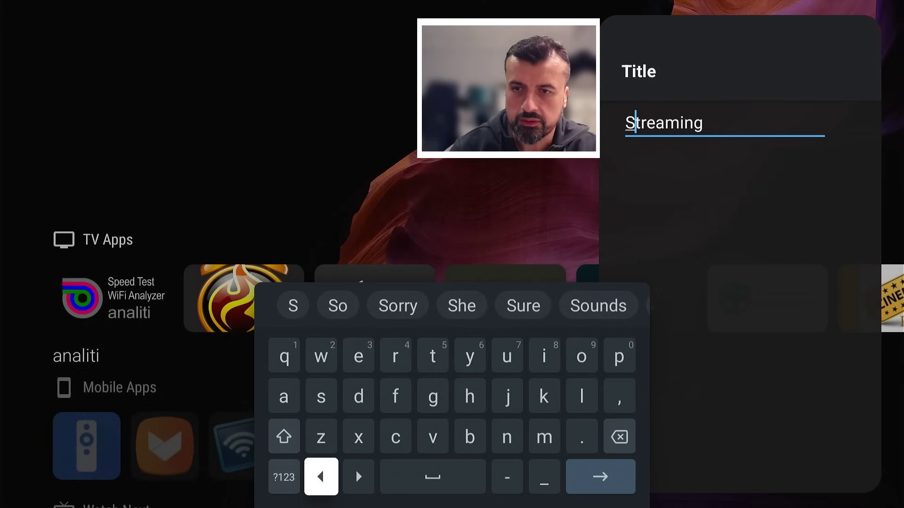
key(Right)
key(Right)
key(Right)
key(Right)
key(Right)
key(Return)
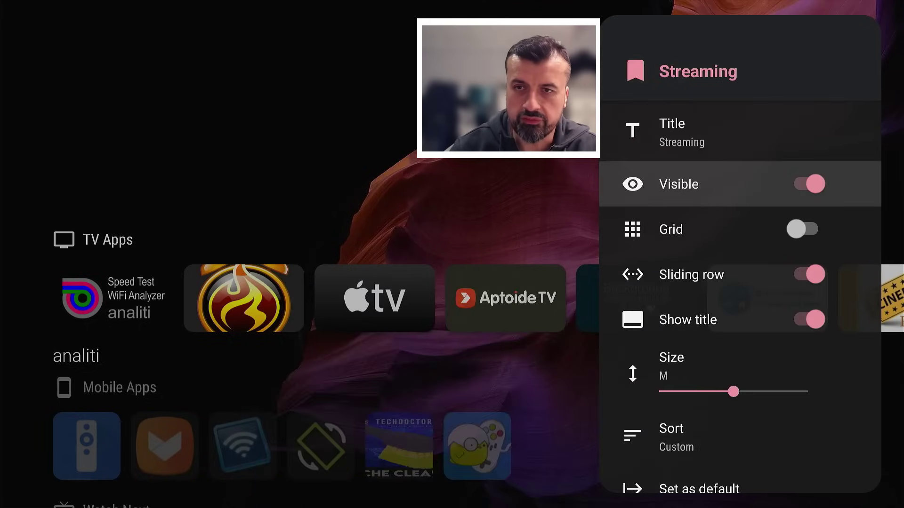
Step: Go through the Streaming category's options and open its app management list
key(Down)
key(Down)
key(Down)
key(Down)
key(Down)
key(Down)
key(Down)
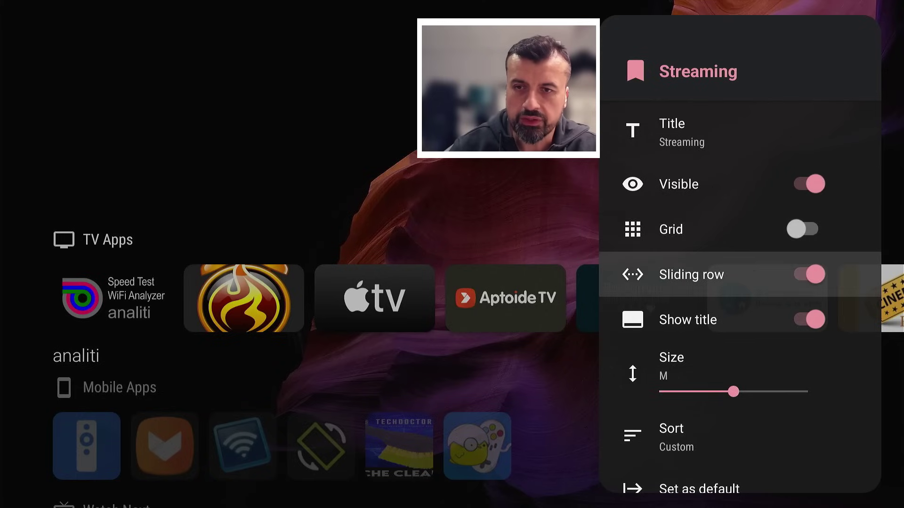
key(Return)
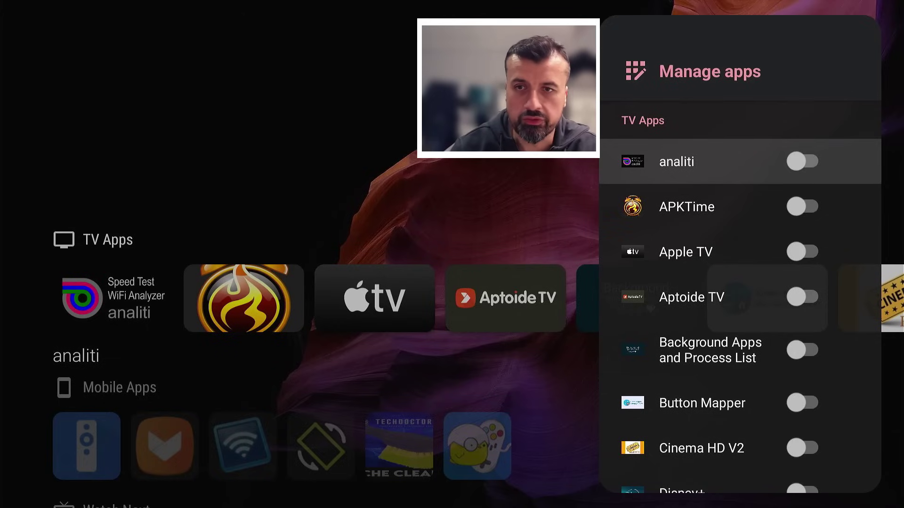
Step: Add APKTime, Apple TV and Aptoide TV to the Streaming category
key(Down)
key(Return)
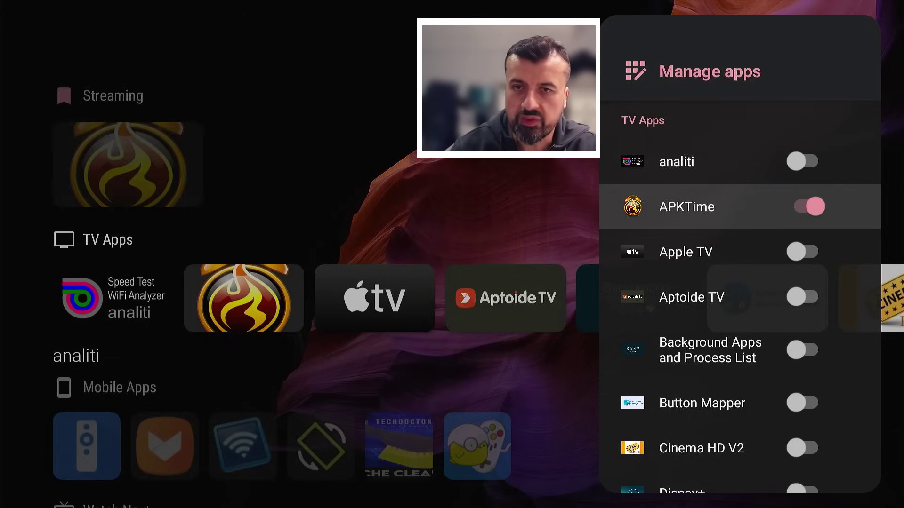
key(Down)
key(Return)
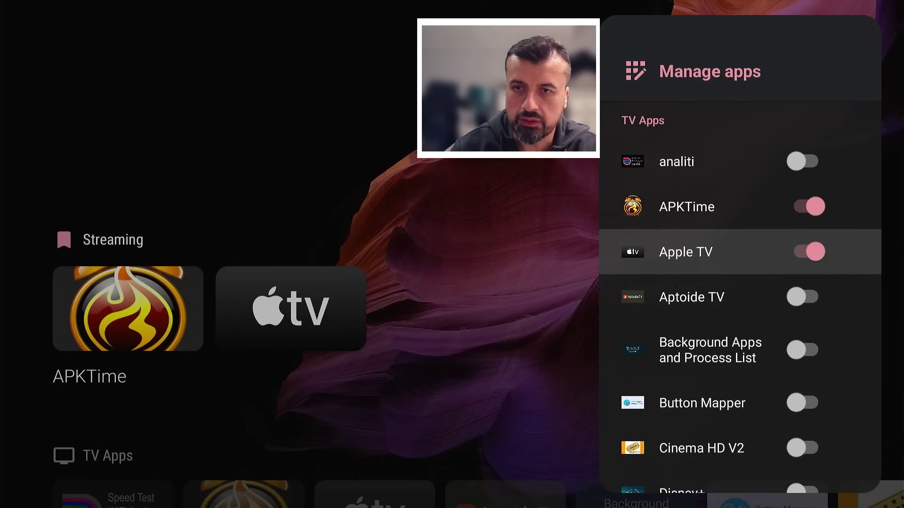
key(Down)
key(Return)
Step: Add Cinema HD V2 and Kodi to the Streaming category
key(Down)
key(Down)
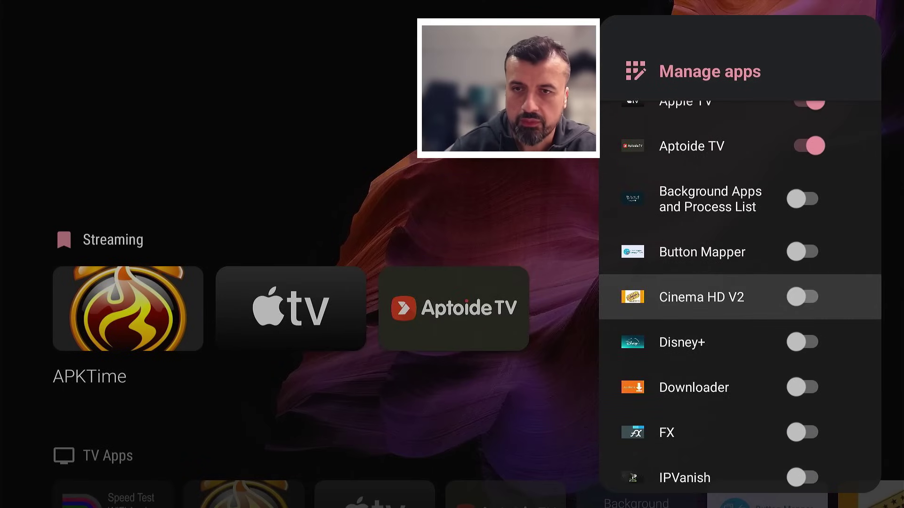
key(Down)
key(Down)
key(Down)
key(Down)
key(Down)
key(Down)
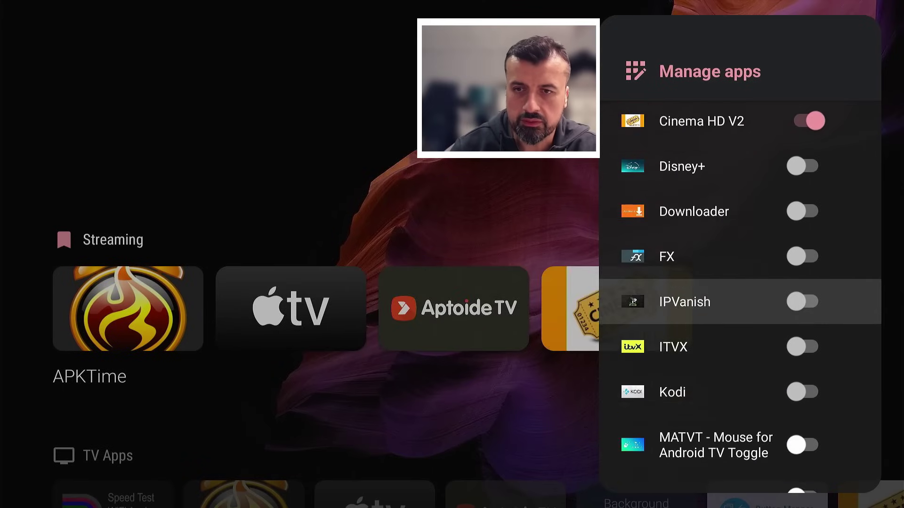
key(Return)
key(Down)
key(Down)
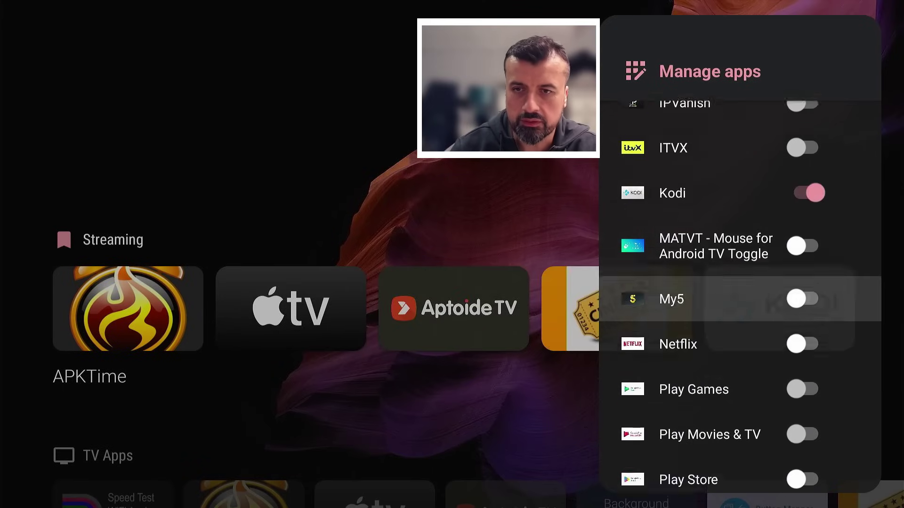
Step: Add Disney+ and Netflix to the Streaming category
key(Up)
key(Up)
key(Up)
key(Up)
key(Up)
key(Up)
key(Up)
key(Return)
key(Down)
key(Down)
key(Down)
key(Down)
key(Down)
key(Down)
key(Down)
key(Down)
key(Down)
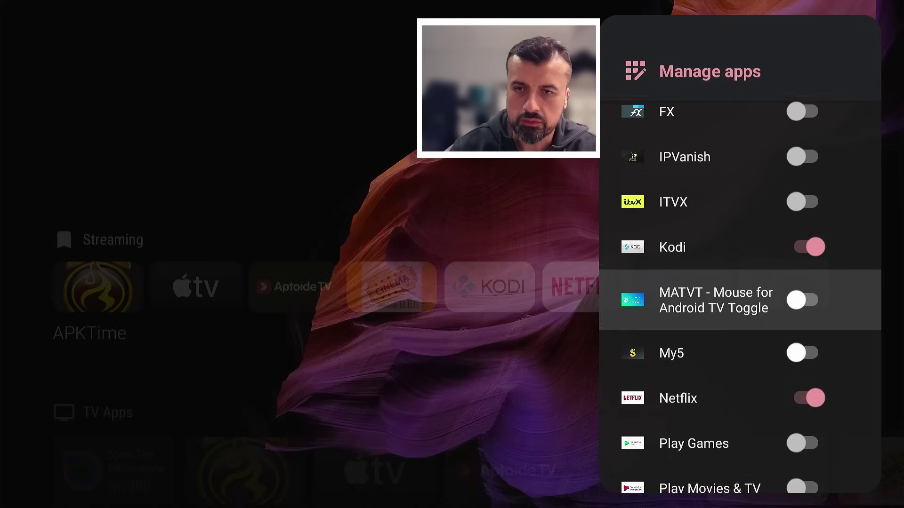
Step: Add Prime Video and YouTube to the Streaming category, checking the remaining apps down to the Mobile Apps section
key(Down)
key(Down)
key(Down)
key(Down)
key(Down)
key(Down)
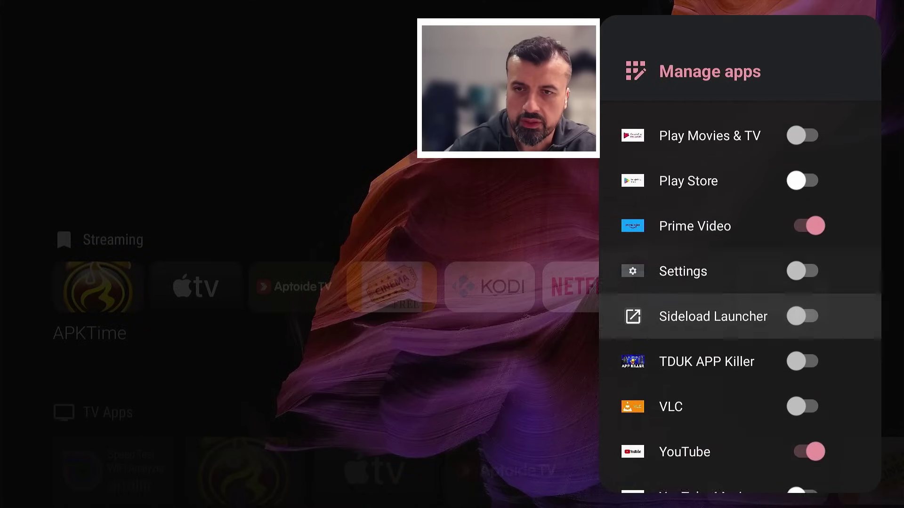
key(Down)
key(Return)
key(Down)
key(Down)
key(Down)
key(Down)
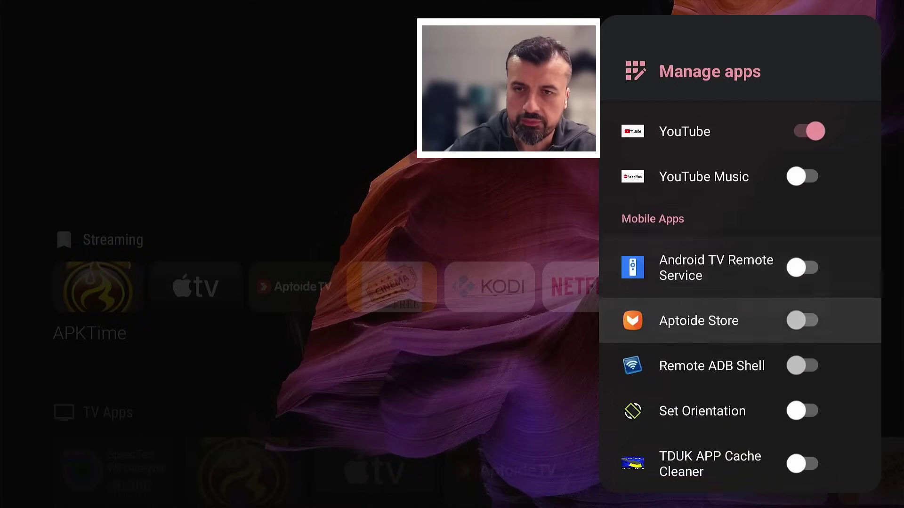
Step: Return to the Streaming category's options and turn on the Grid layout
key(Escape)
key(Down)
key(Down)
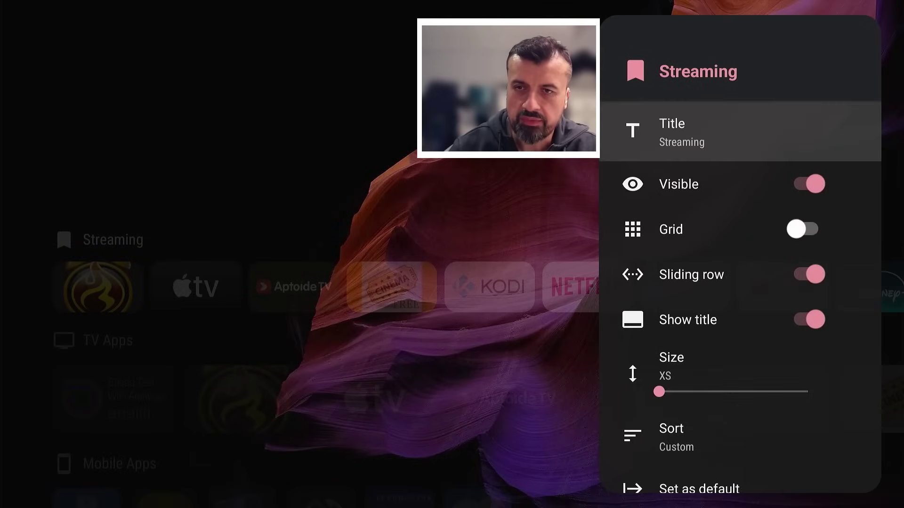
key(Down)
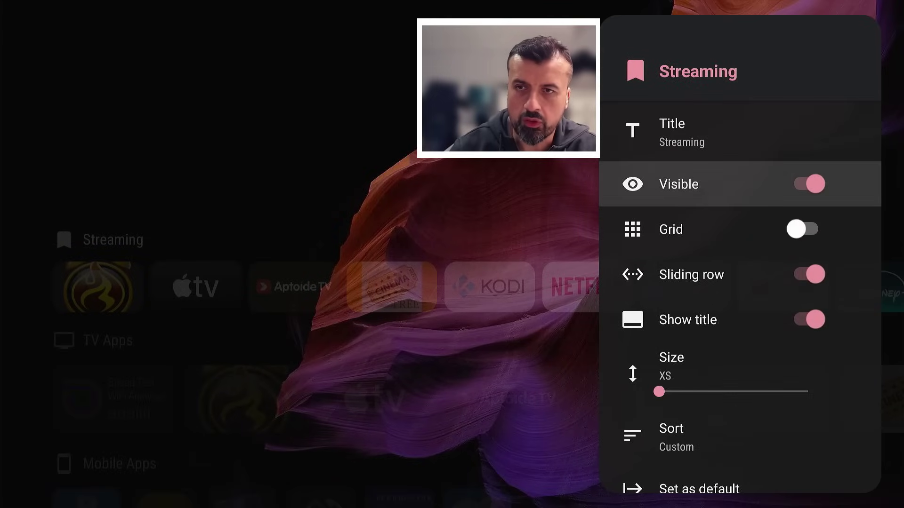
key(Down)
key(Return)
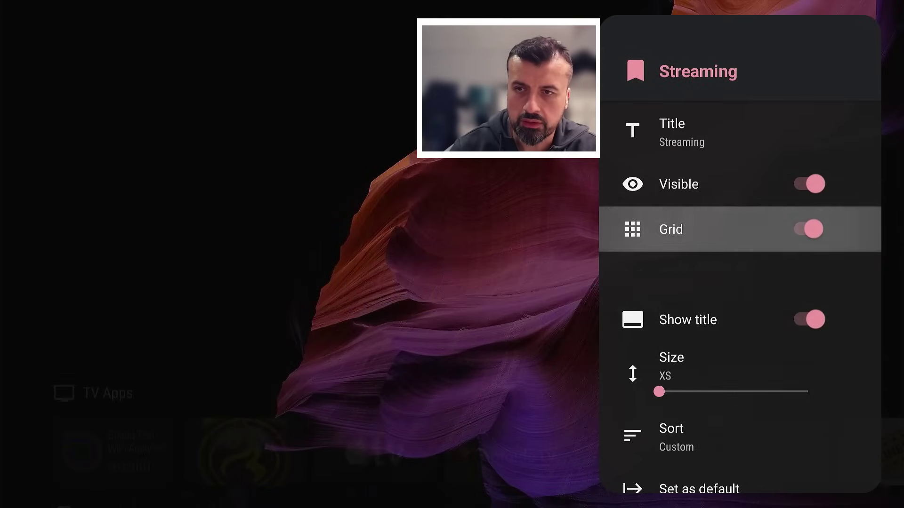
Step: Set the Streaming category's grid to 5 cards per row
key(Down)
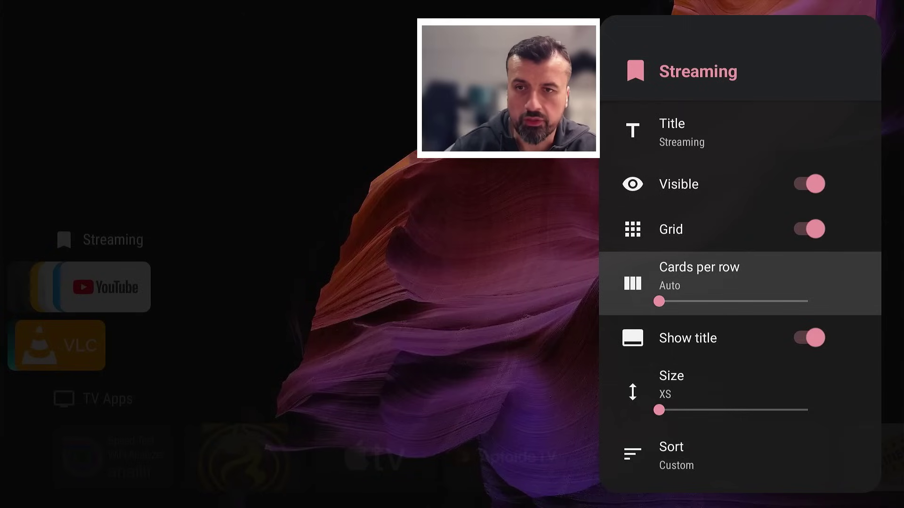
key(Right)
key(Right)
key(Right)
key(Right)
key(Right)
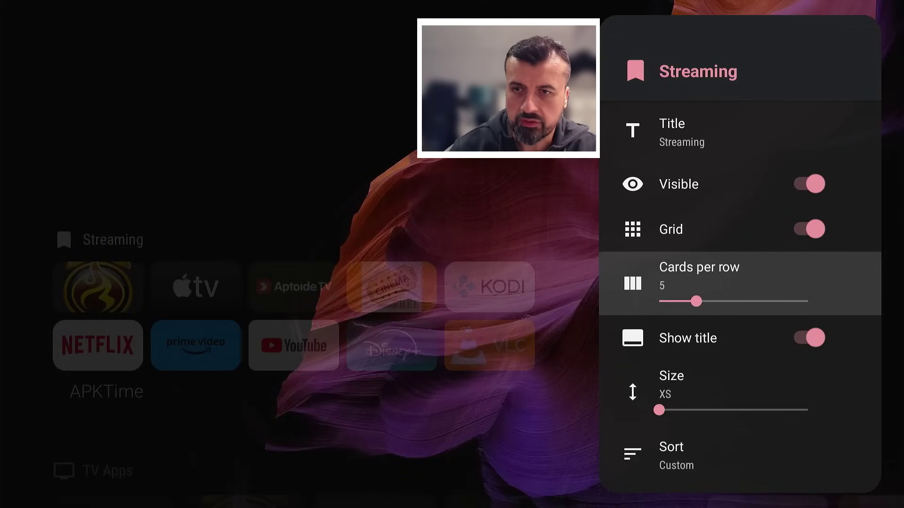
Step: Try a larger card size for the Streaming category and return it to XS
key(Down)
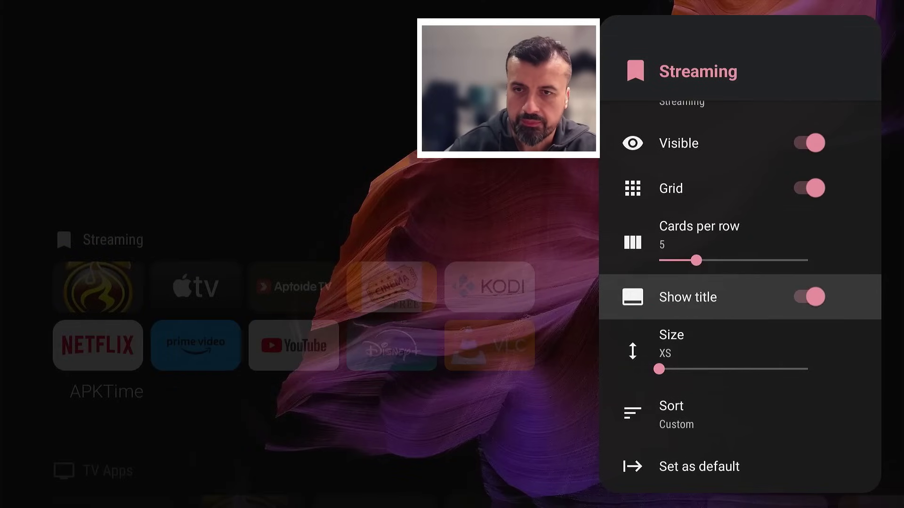
key(Down)
key(Right)
key(Left)
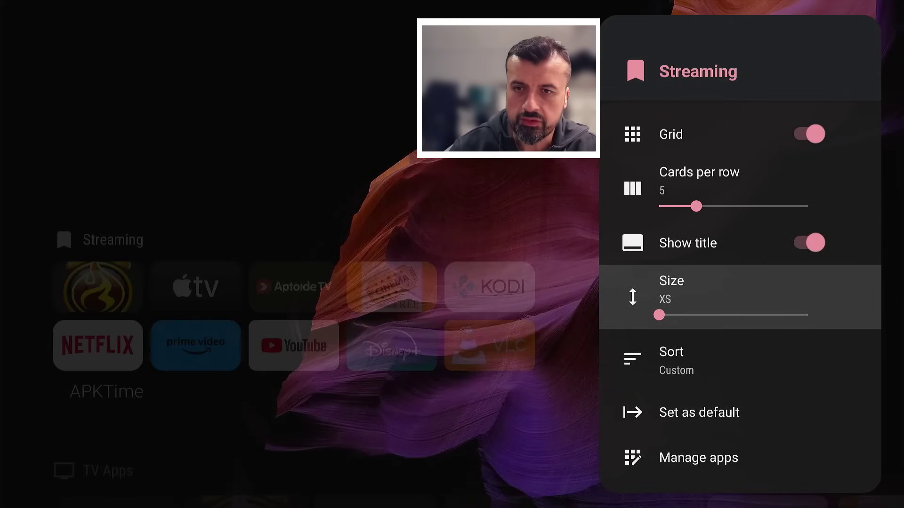
Step: Set the Streaming category's sort order to Last used and return to the home screen
key(Down)
key(Down)
key(Up)
key(Up)
key(Down)
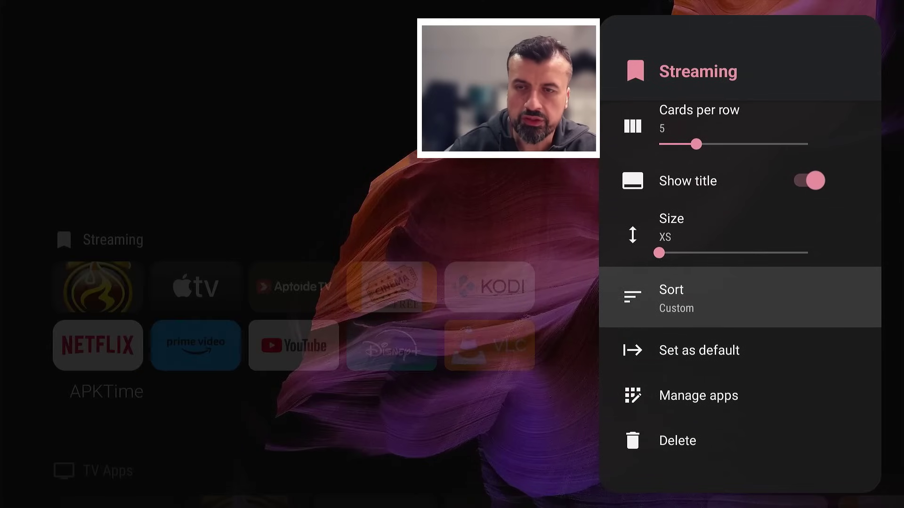
key(Return)
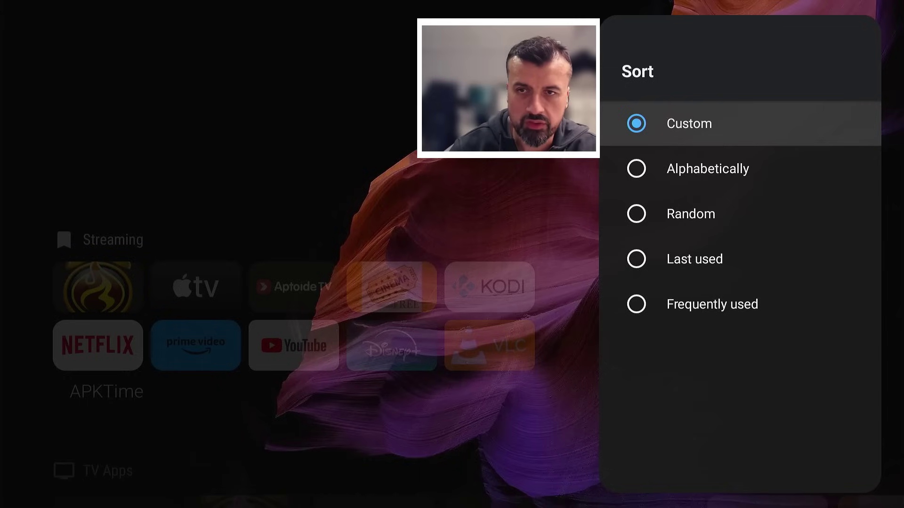
key(Down)
key(Down)
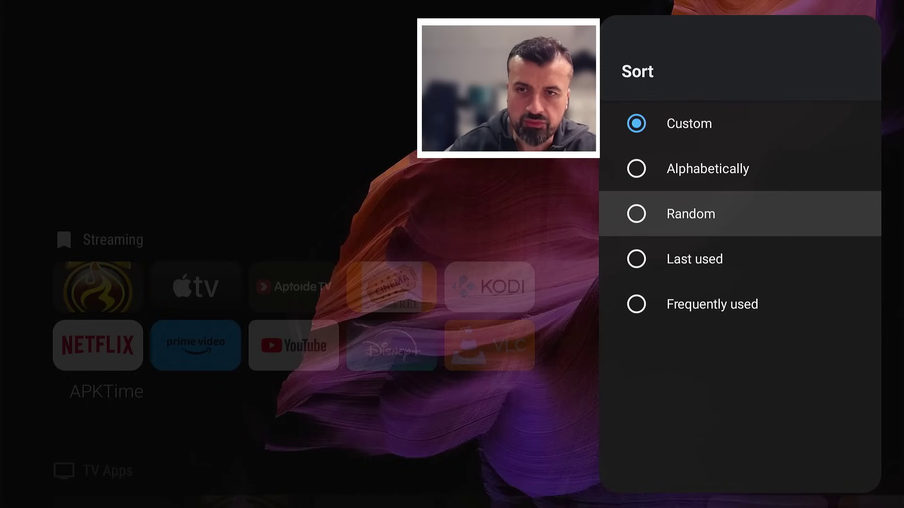
key(Down)
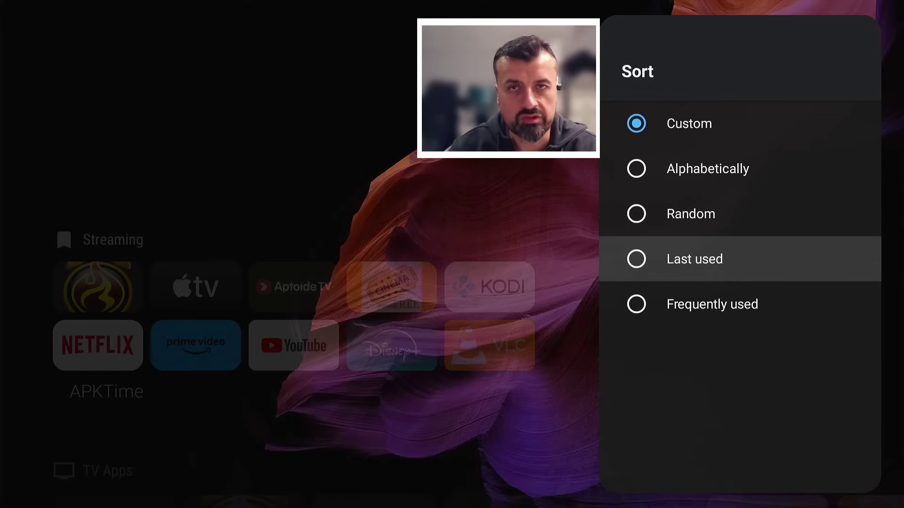
key(Return)
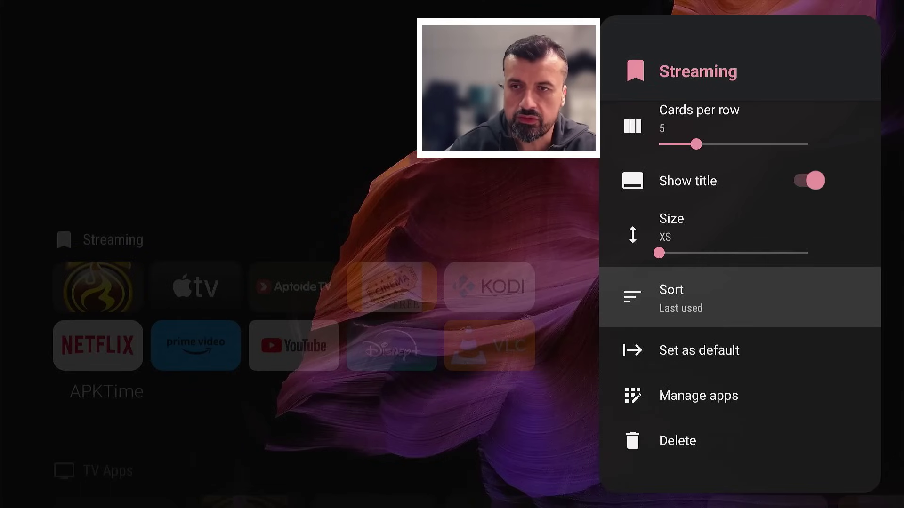
key(Escape)
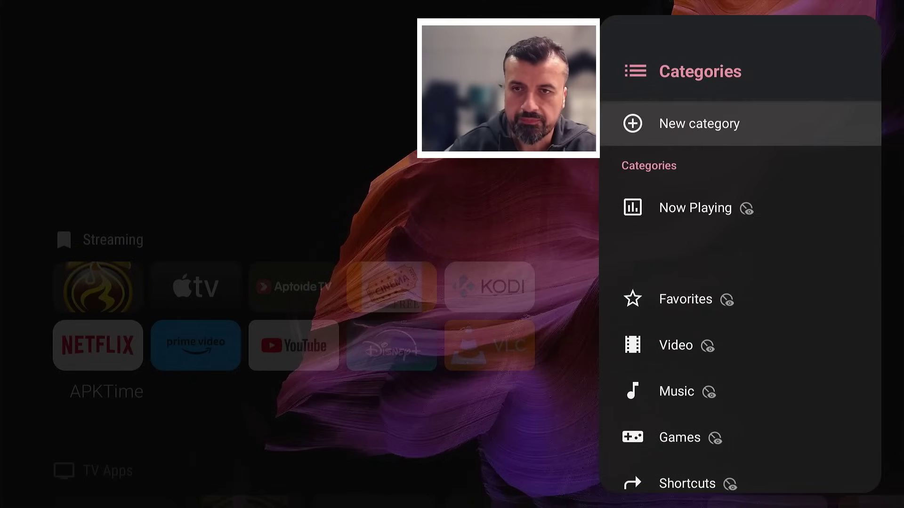
key(Escape)
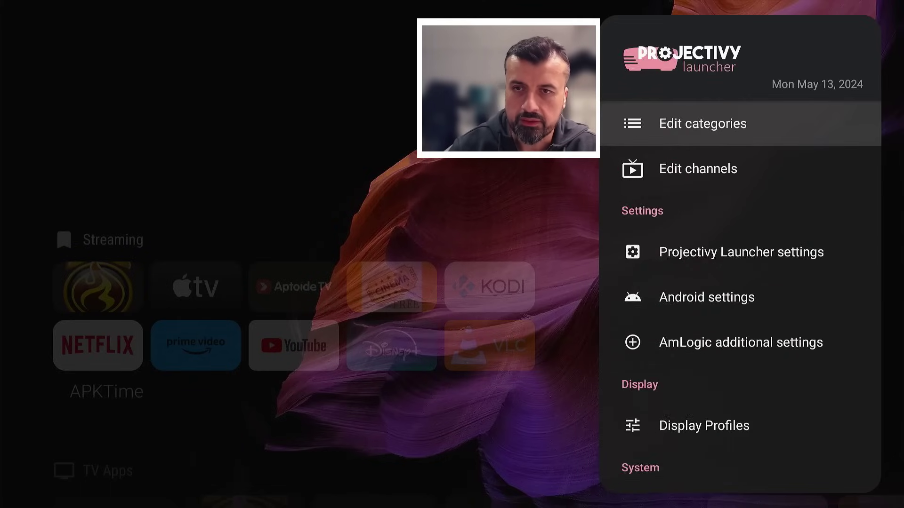
key(Escape)
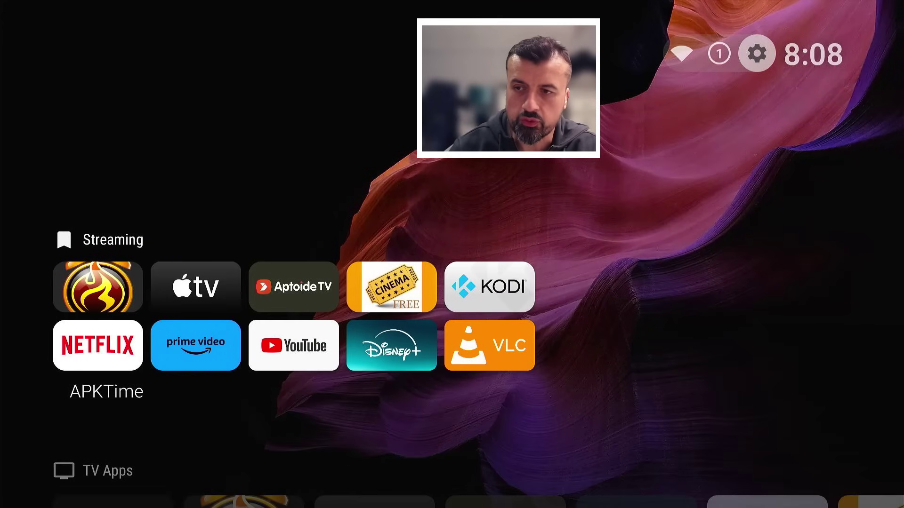
Step: Look through the Streaming grid and the apps in the TV Apps row on the home screen
key(Down)
key(Down)
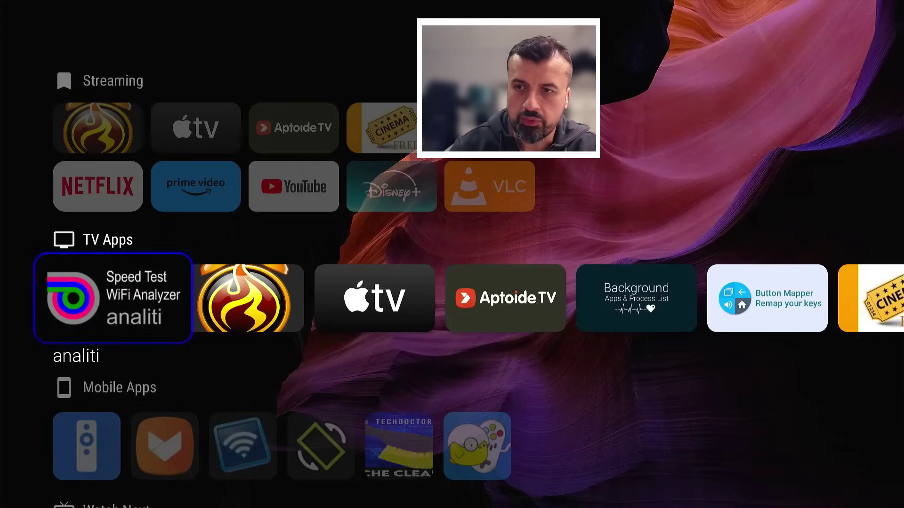
key(Right)
key(Right)
key(Right)
key(Right)
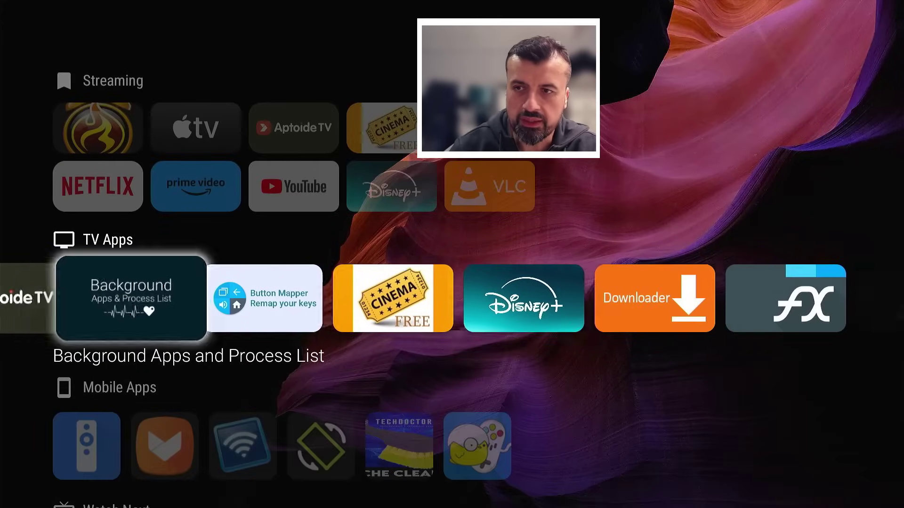
key(Left)
key(Left)
key(Left)
key(Left)
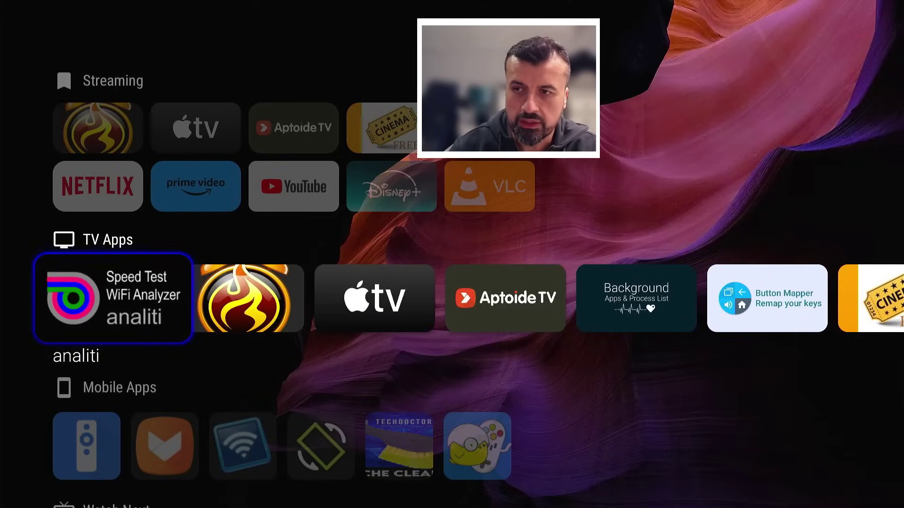
Step: Hide the TV Apps category from the home screen by turning off its Visible option
key(Left)
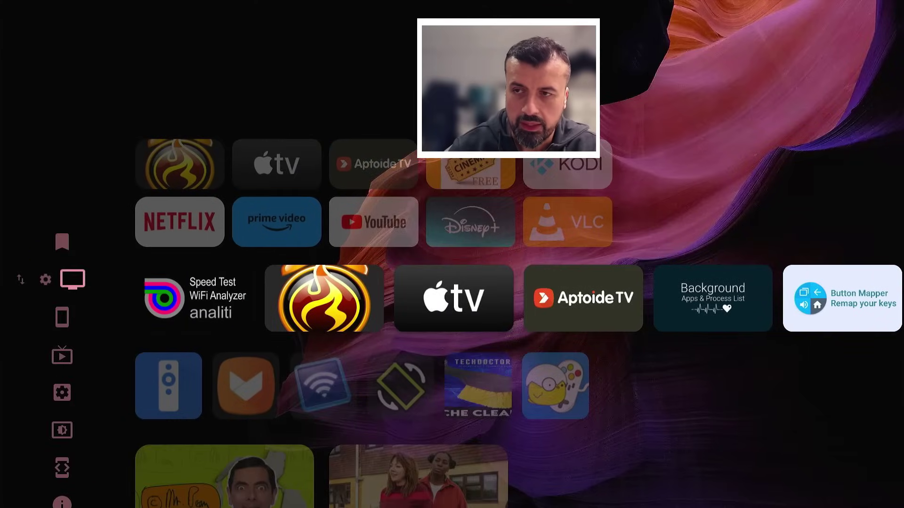
key(Left)
key(Left)
key(Right)
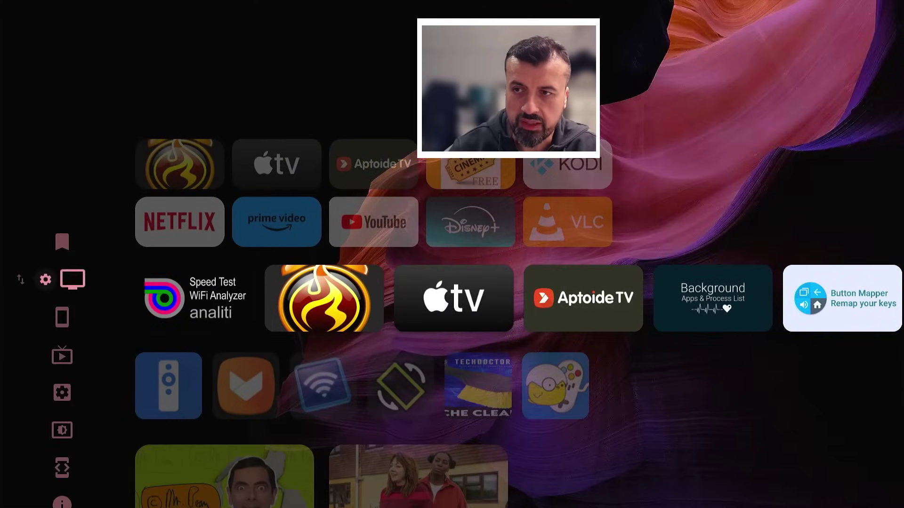
key(Return)
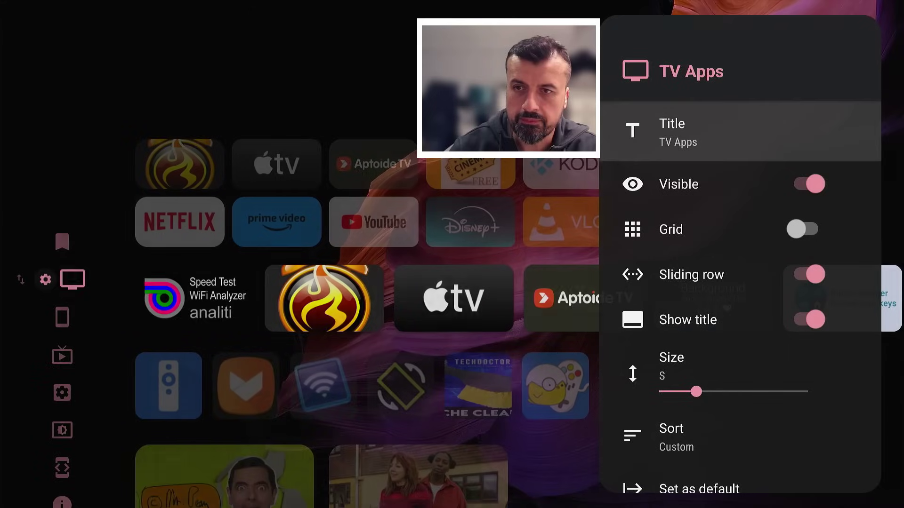
key(Down)
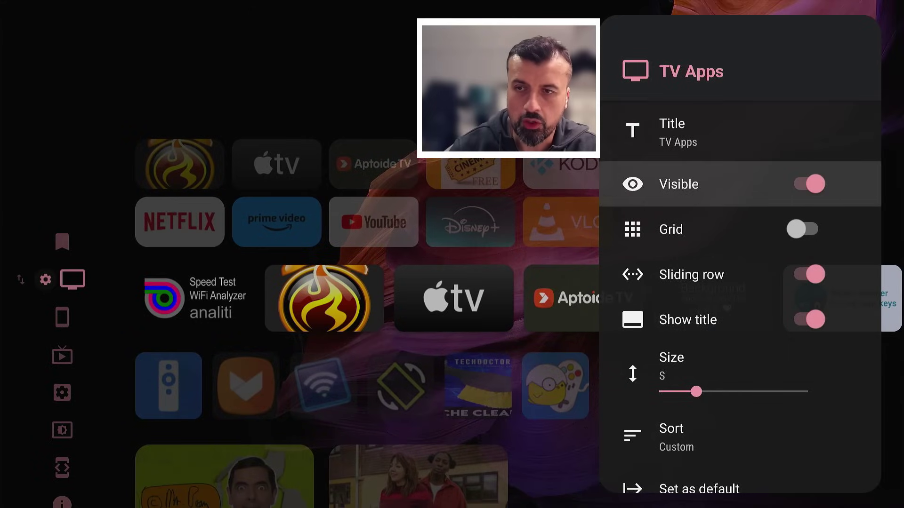
key(Return)
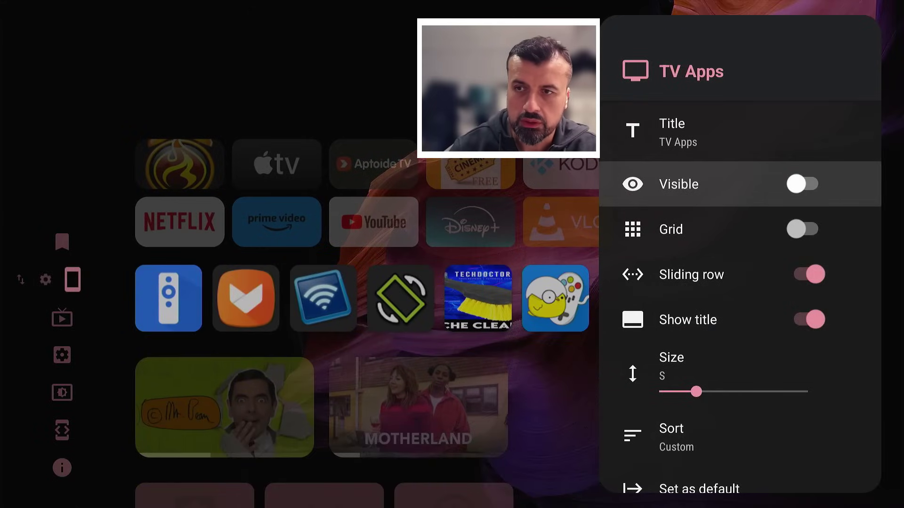
key(Escape)
Step: Hide the Mobile Apps category from the home screen by turning off its Visible option
key(Down)
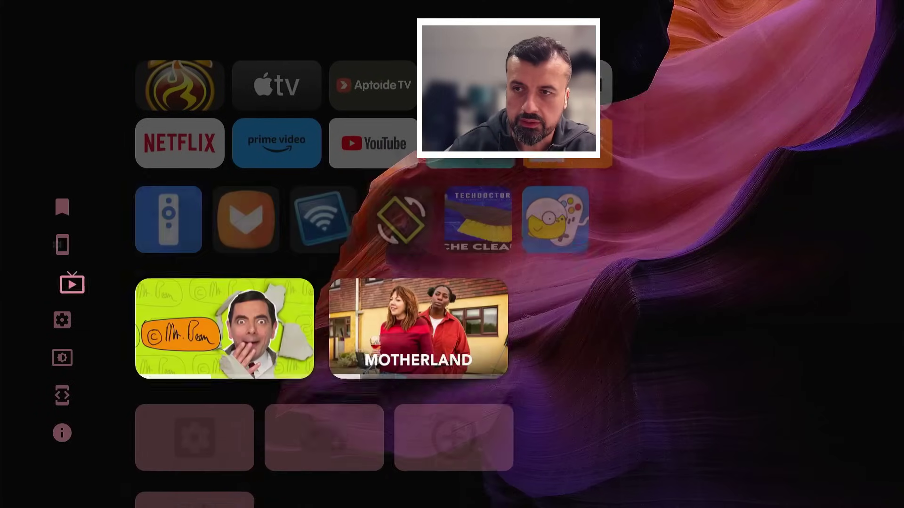
key(Up)
key(Right)
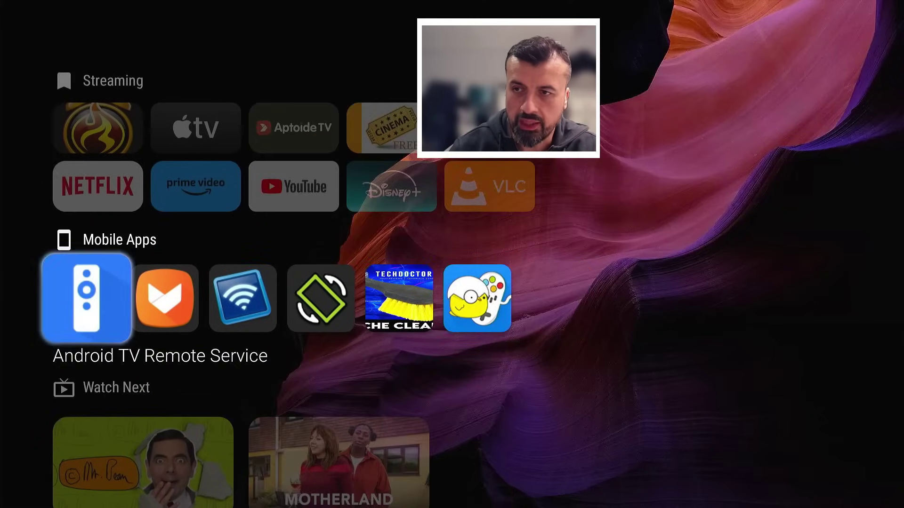
key(Left)
key(Left)
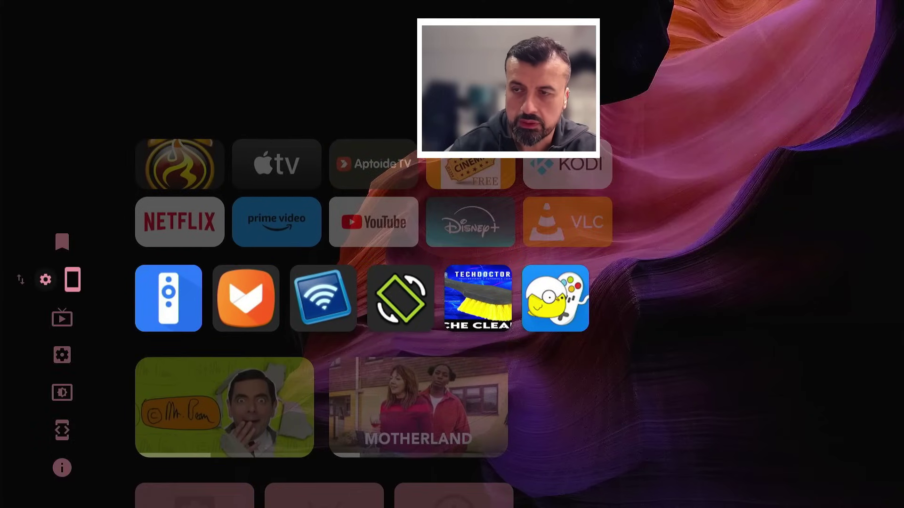
key(Return)
key(Down)
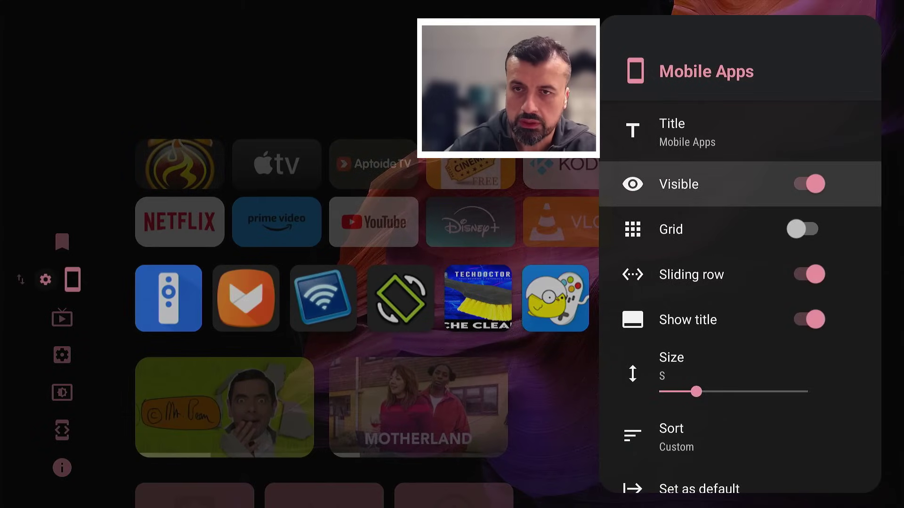
key(Return)
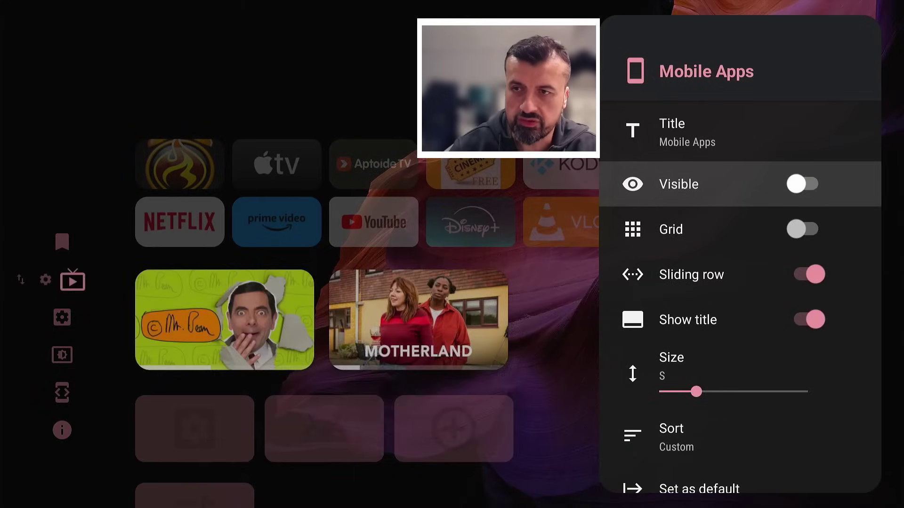
key(Escape)
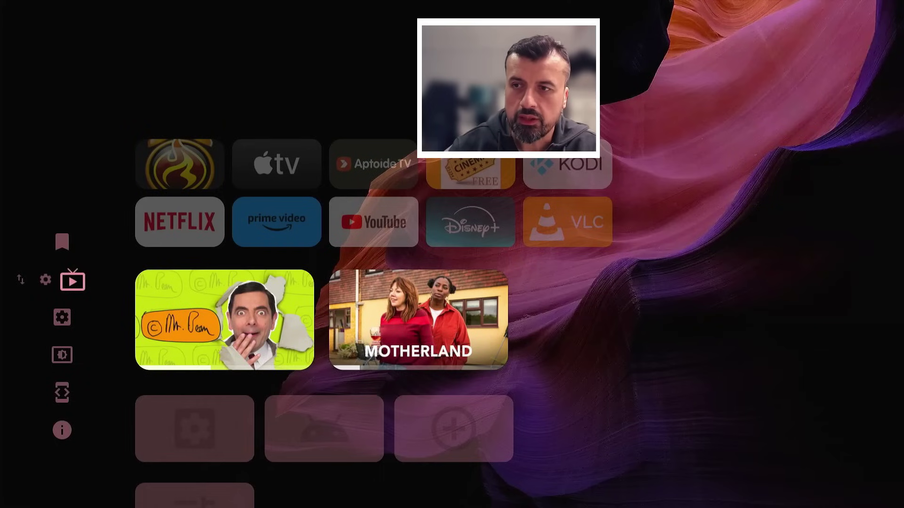
Step: Look through the programmes in the Watch Next row
key(Down)
key(Up)
key(Right)
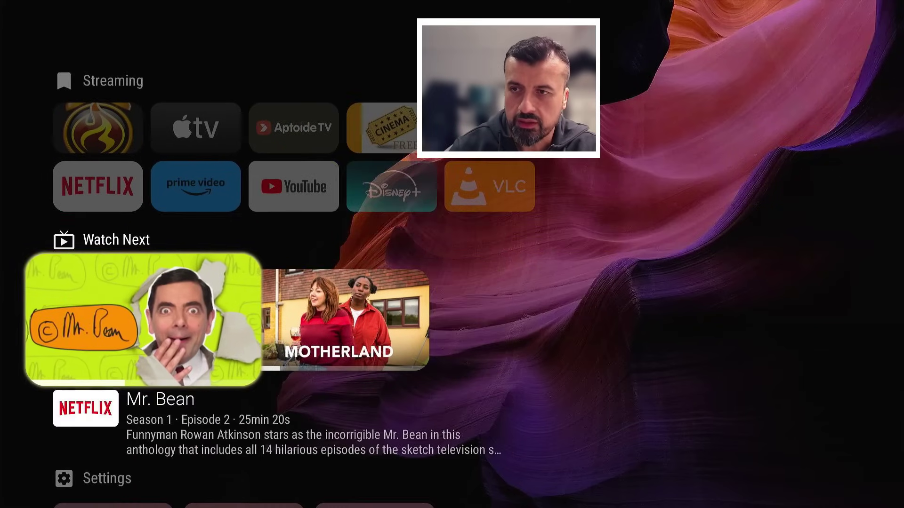
key(Left)
key(Right)
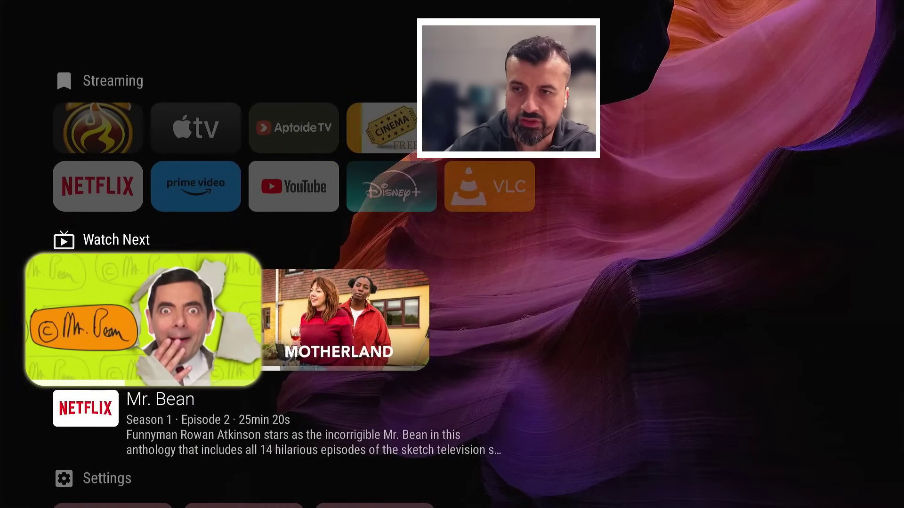
key(Right)
key(Left)
Step: Move the Watch Next category above the Streaming category
key(Left)
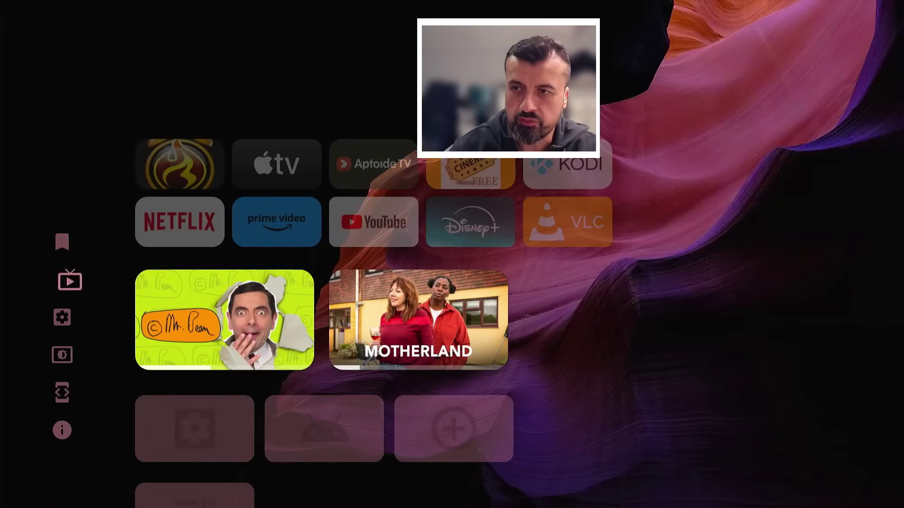
key(Left)
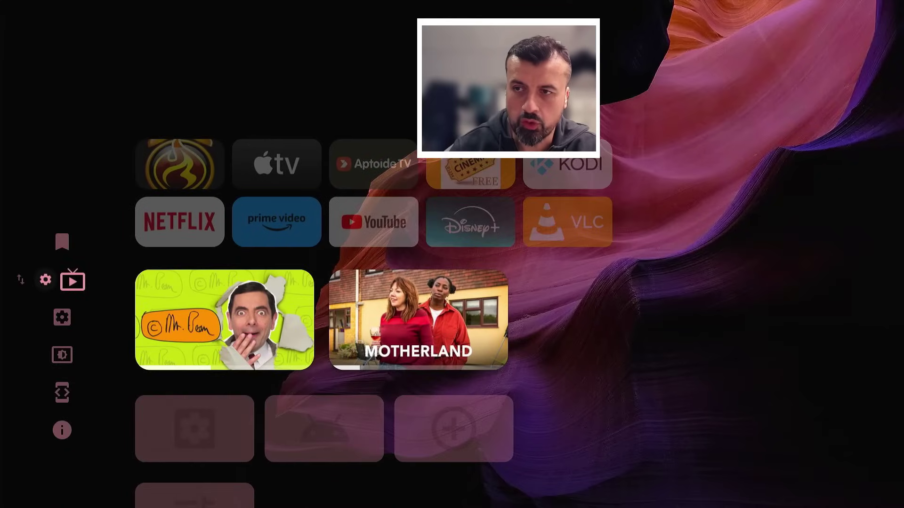
key(Left)
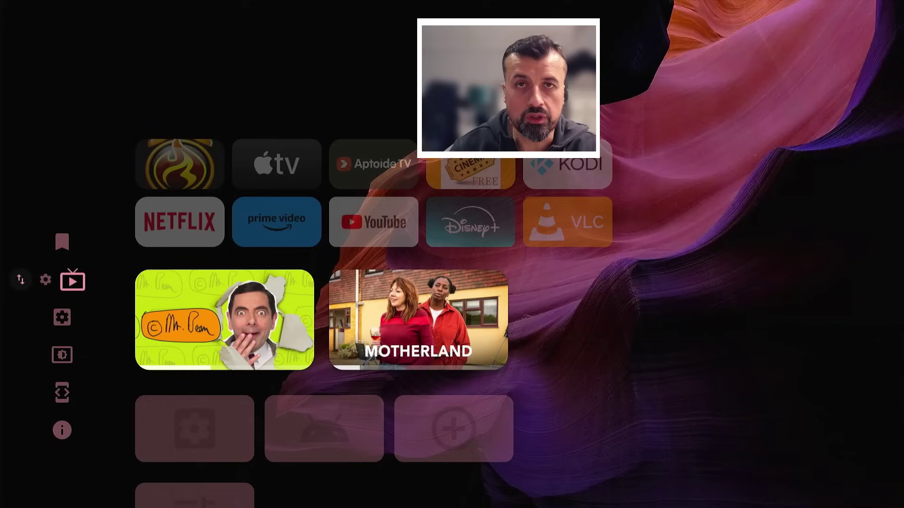
key(Return)
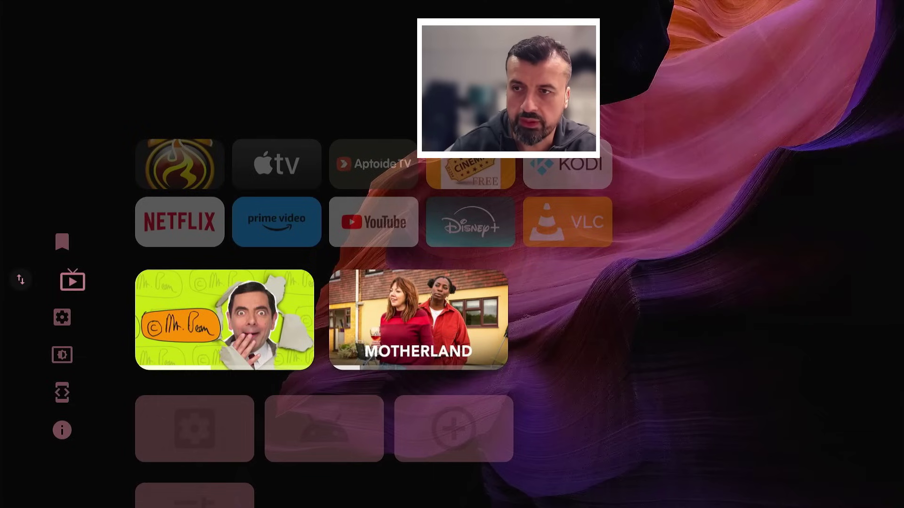
key(Up)
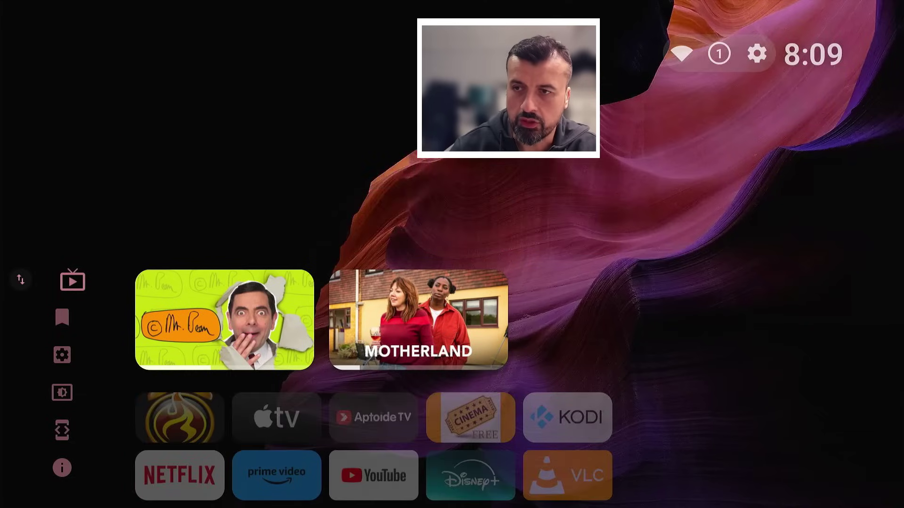
key(Return)
Step: Set the Watch Next category's size to S in its category options
key(Right)
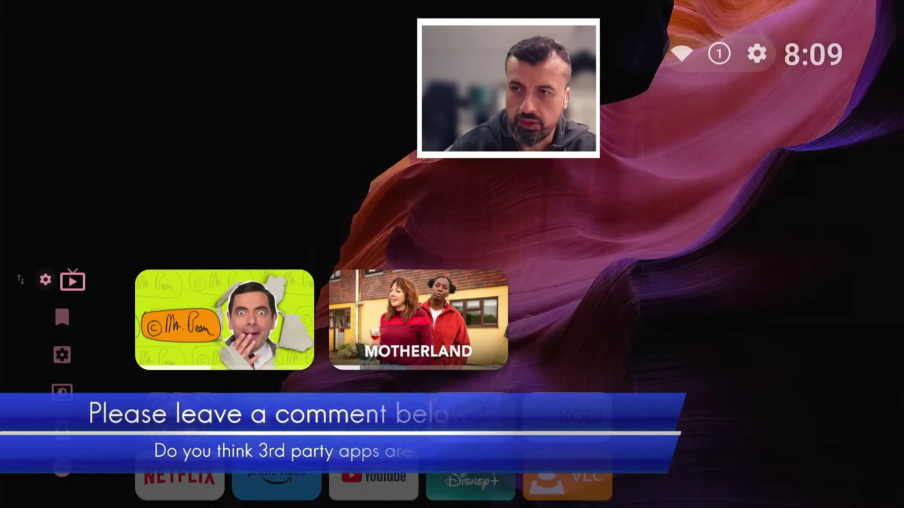
key(Return)
key(Down)
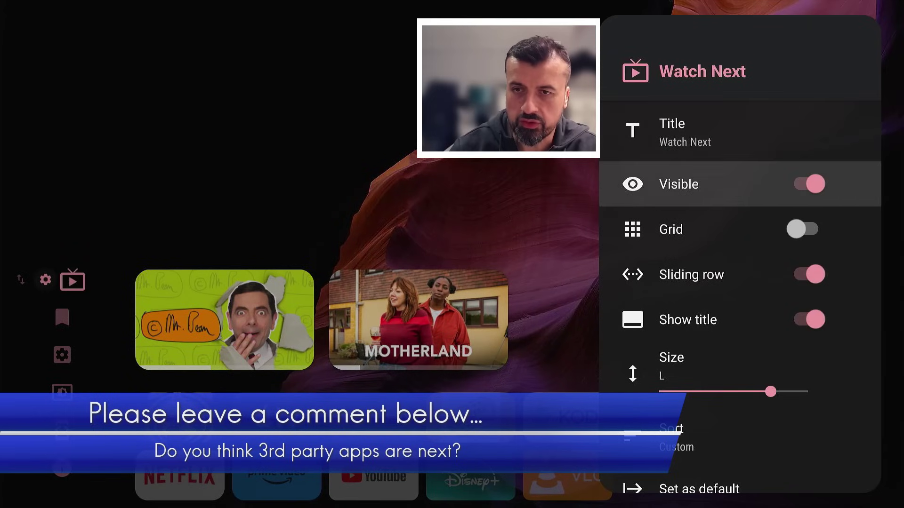
key(Down)
key(Down)
key(Down)
key(Down)
key(Left)
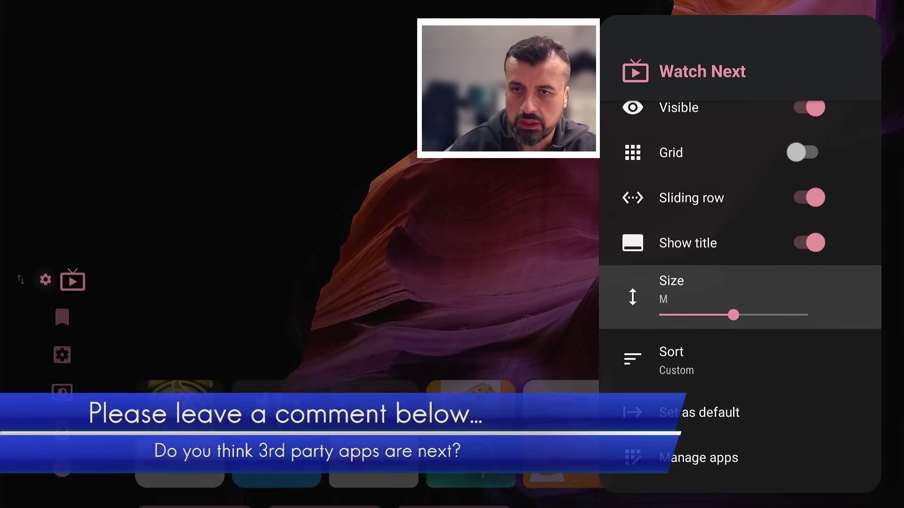
key(Left)
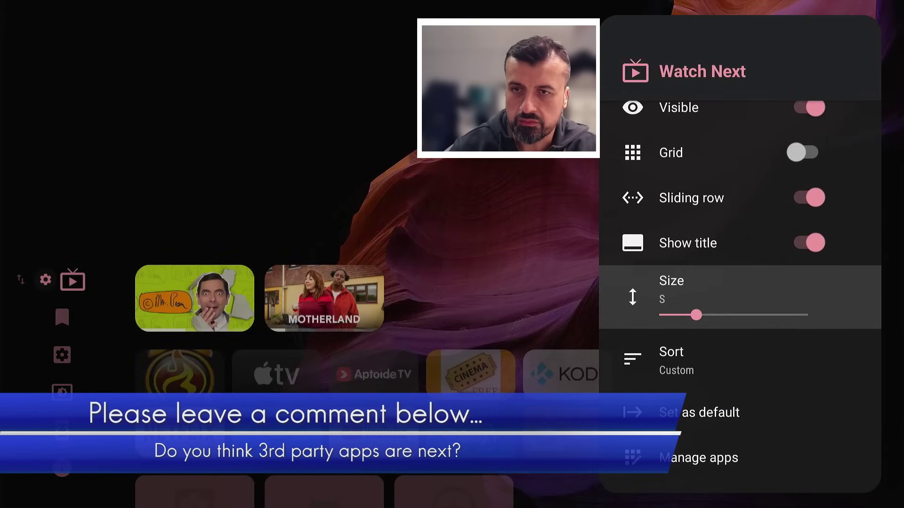
key(Right)
key(Left)
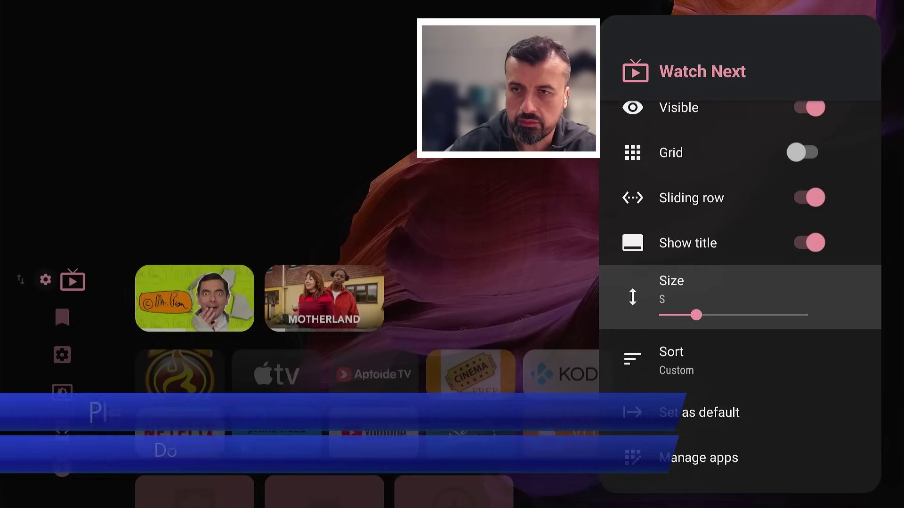
key(Left)
key(Right)
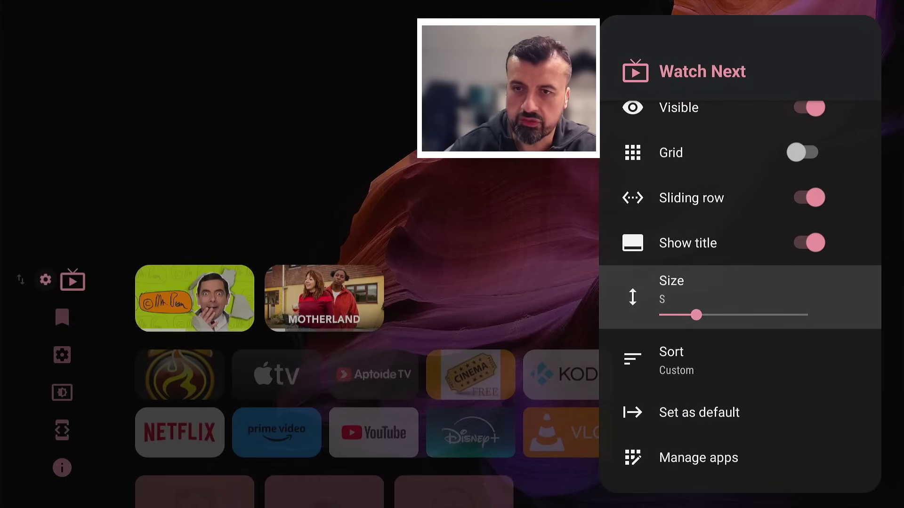
key(Escape)
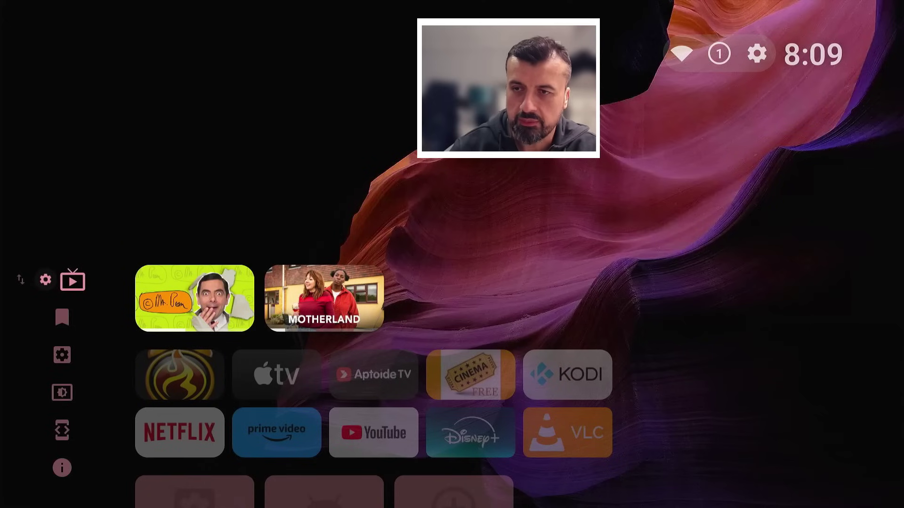
Step: Look through the home screen rows from Watch Next and Streaming down to System and About
key(Right)
key(Down)
key(Up)
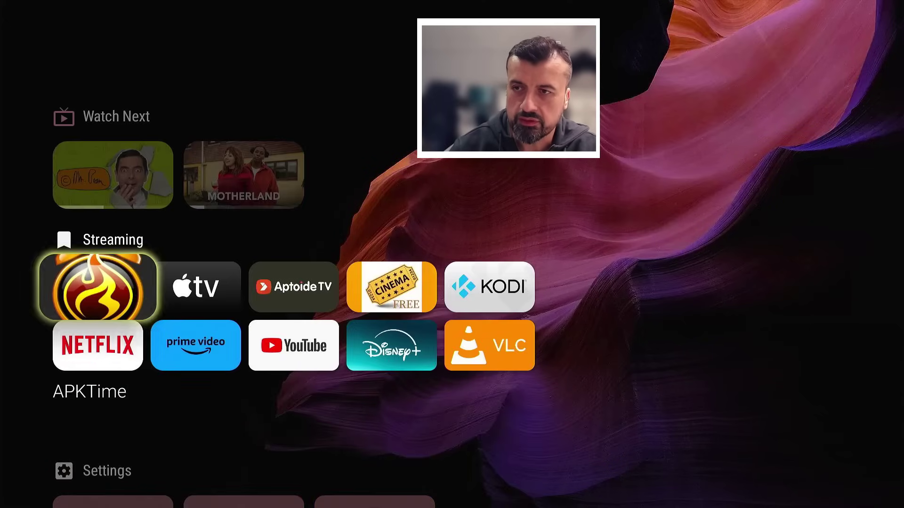
key(Up)
key(Down)
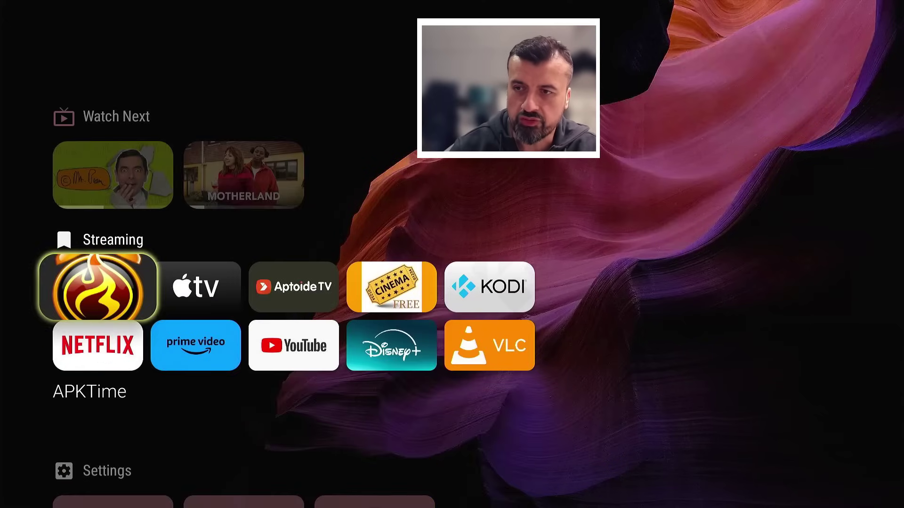
key(Down)
key(Down)
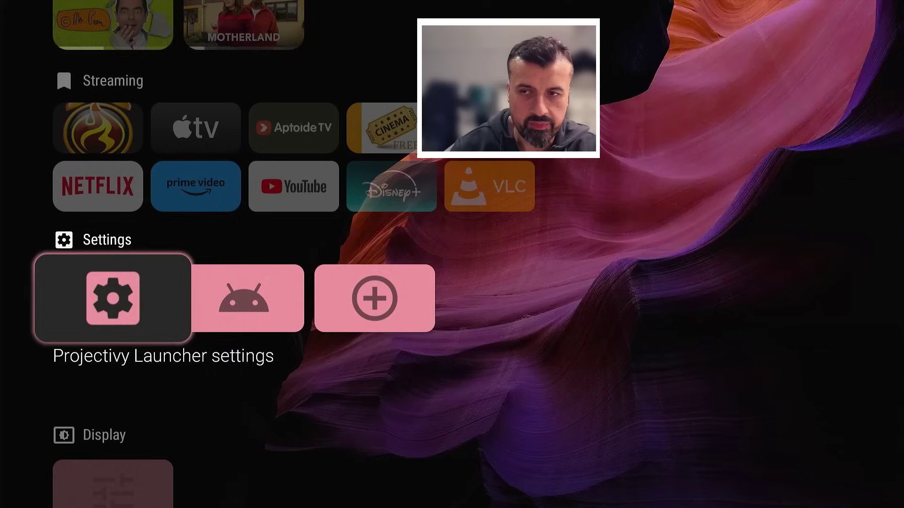
key(Down)
key(Down)
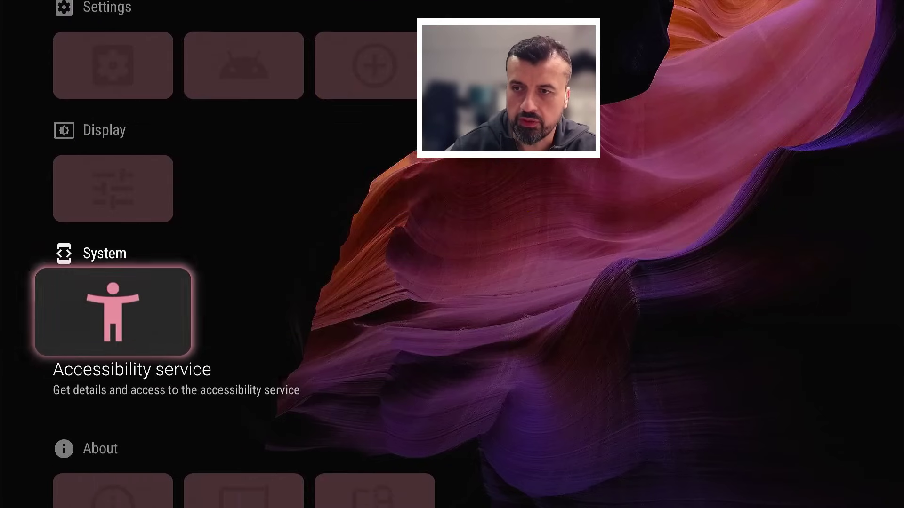
key(Down)
key(Up)
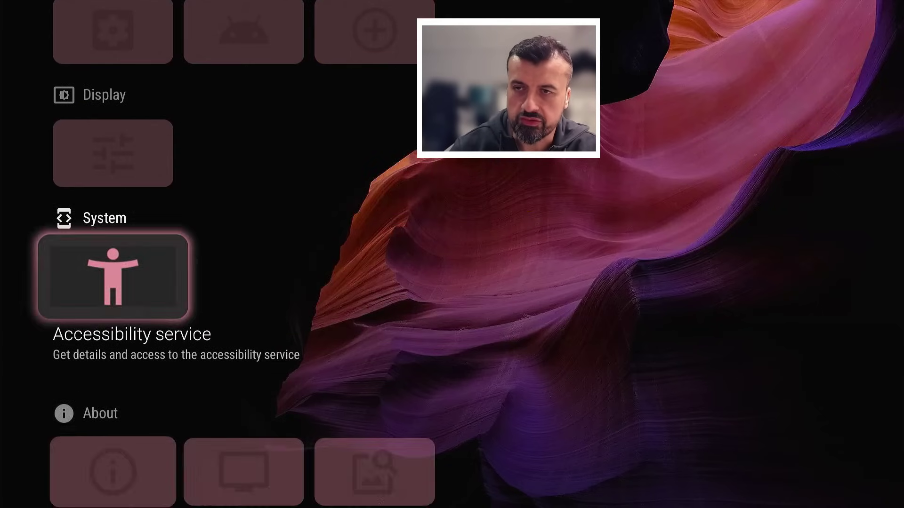
key(Up)
key(Up)
key(Up)
key(Up)
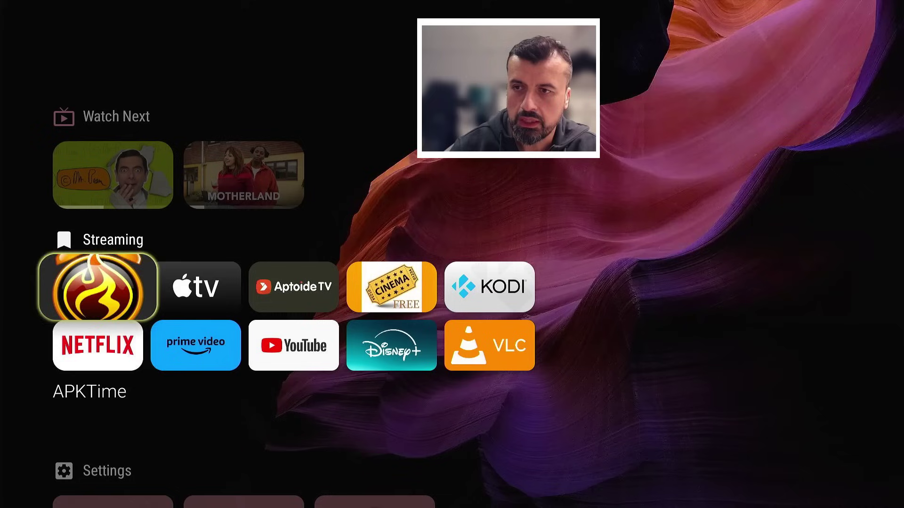
key(Down)
key(Up)
key(Down)
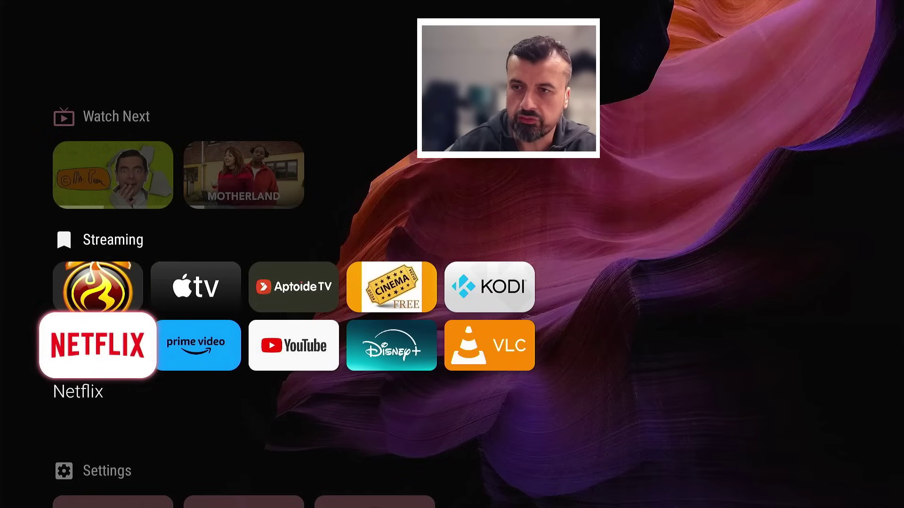
key(Up)
key(Up)
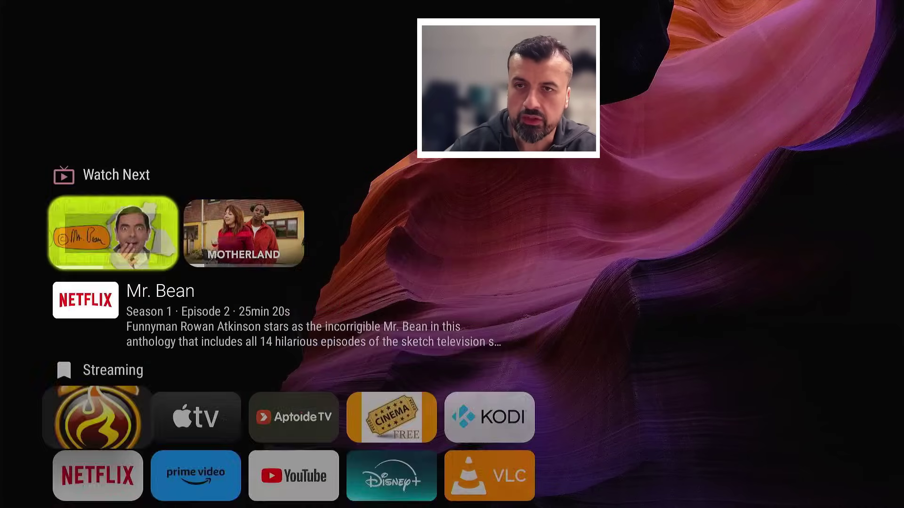
Step: Create a new category from the launcher's category settings
key(Right)
key(Up)
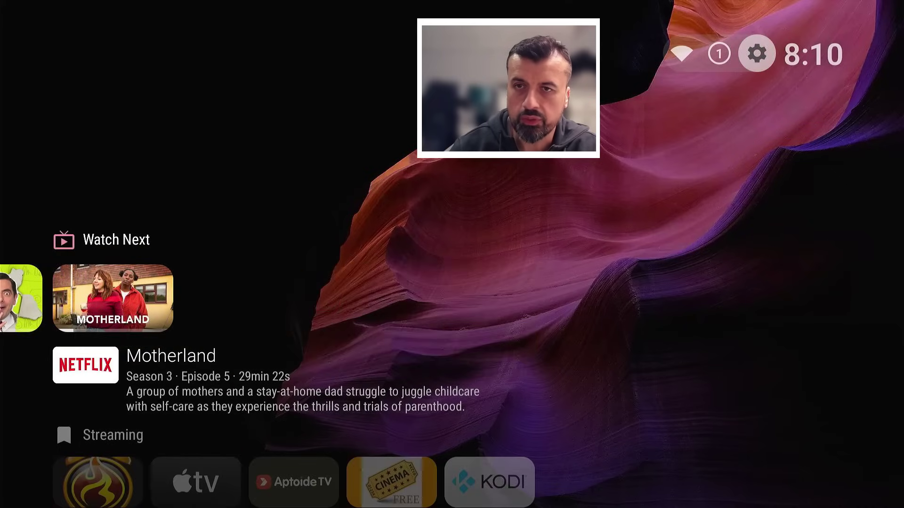
key(Return)
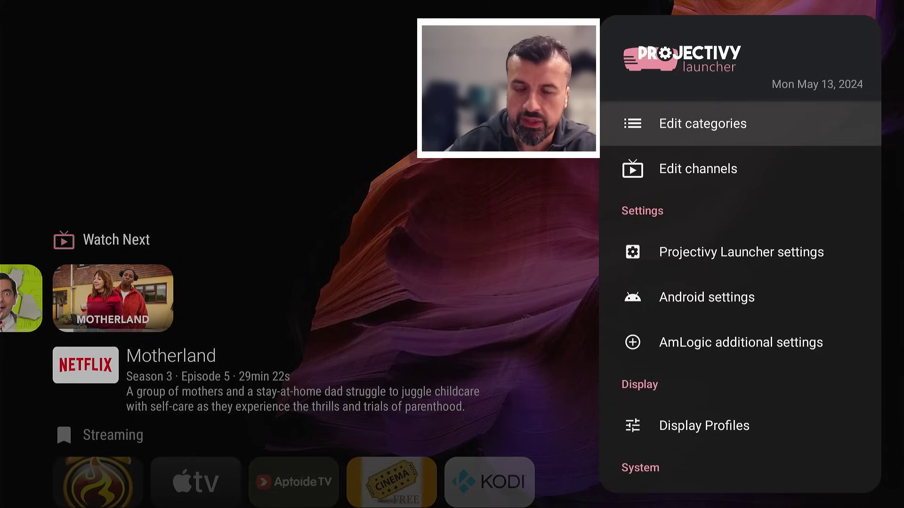
key(Return)
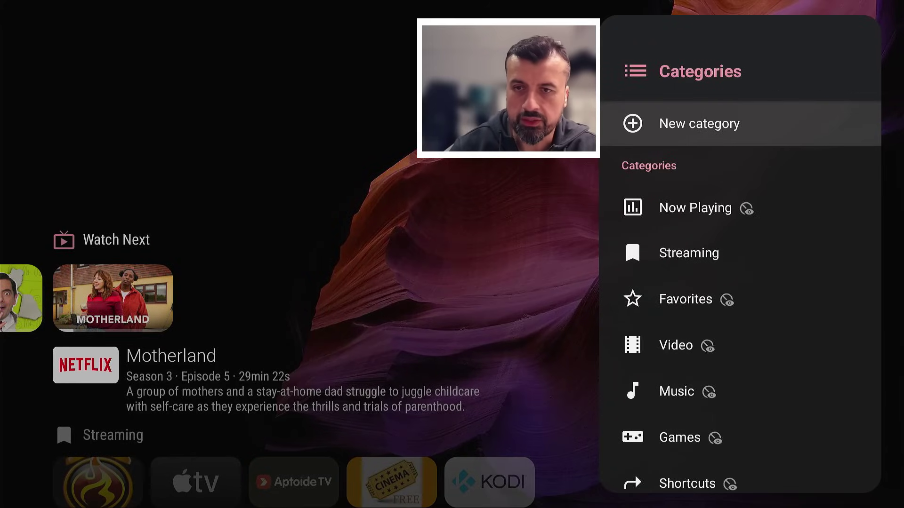
key(Return)
key(Return)
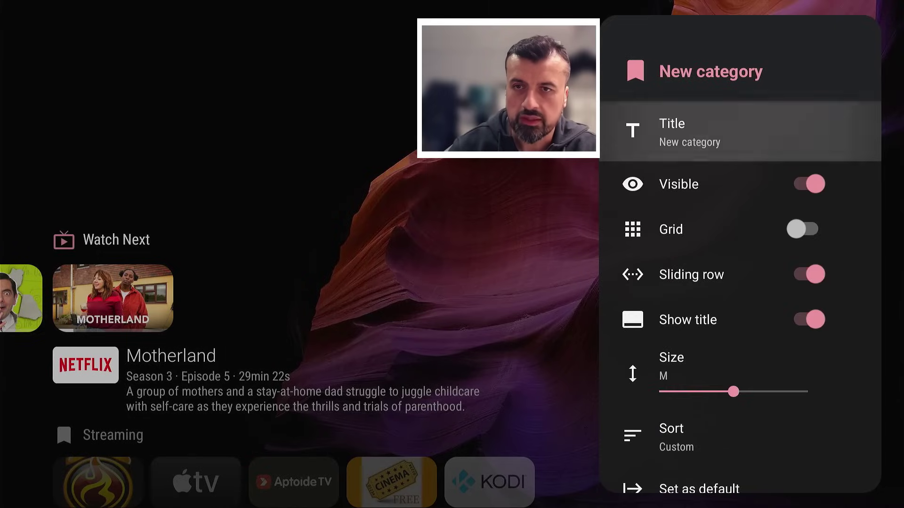
Step: Look through the programmes in the Watch Next row and the apps in the Utils row below it
key(Left)
key(Left)
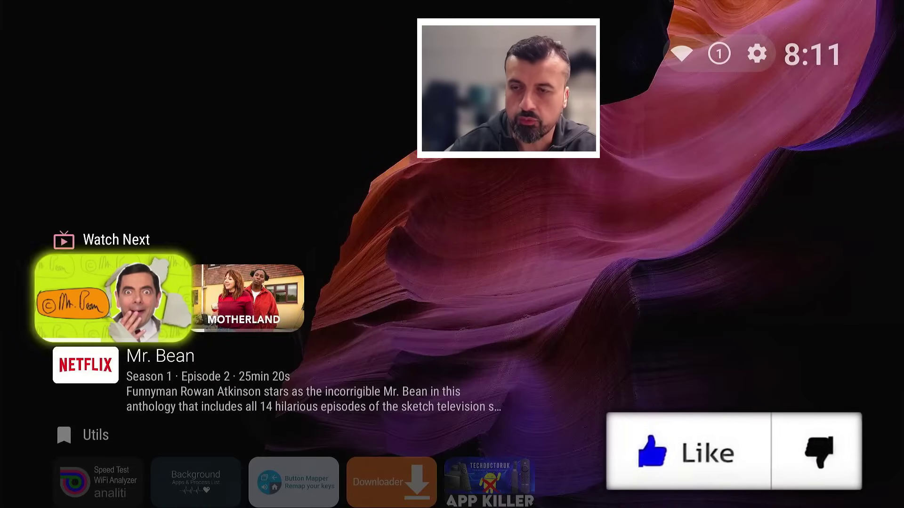
key(Right)
key(Left)
key(Right)
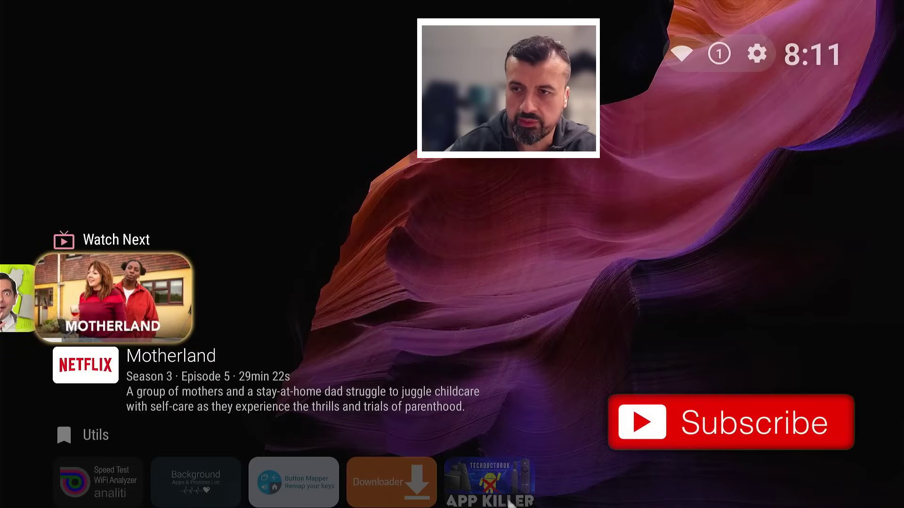
key(Left)
key(Down)
key(Right)
key(Right)
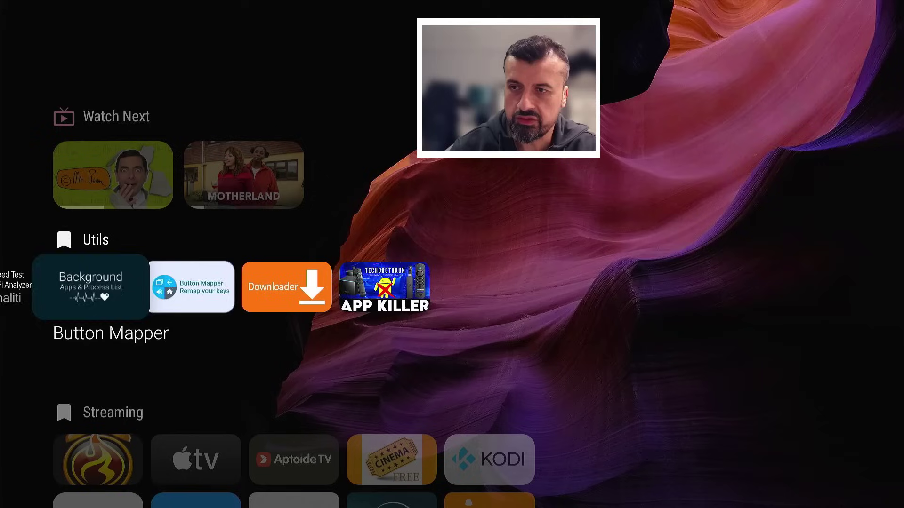
key(Right)
key(Left)
key(Right)
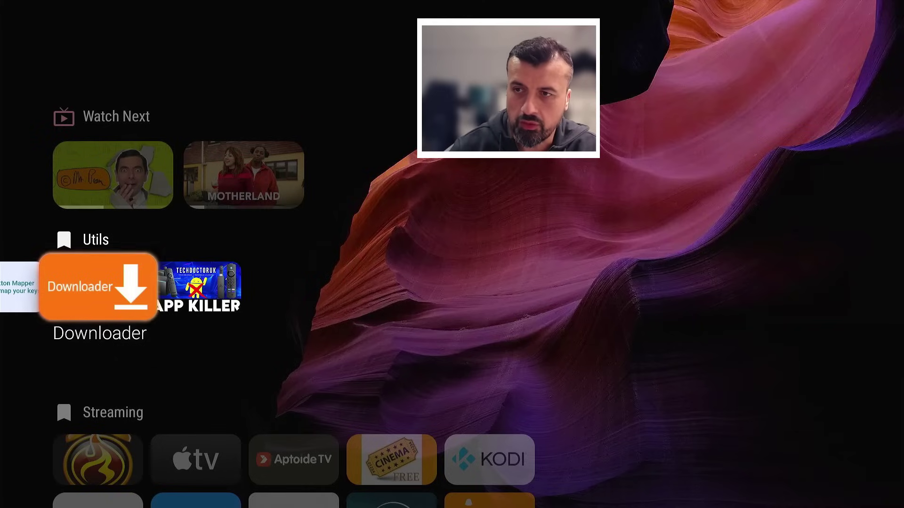
key(Right)
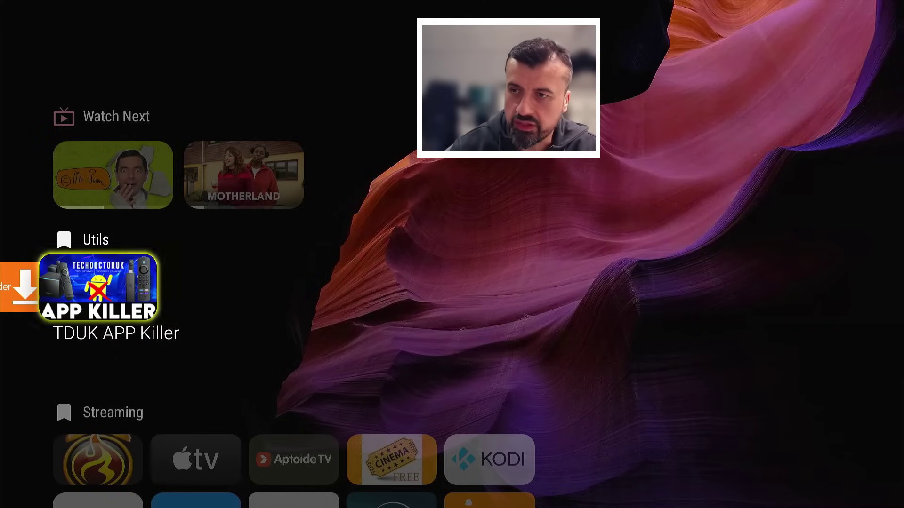
Step: Review the apps in the Streaming grid and how the Watch Next and Utils rows sit above it
key(Down)
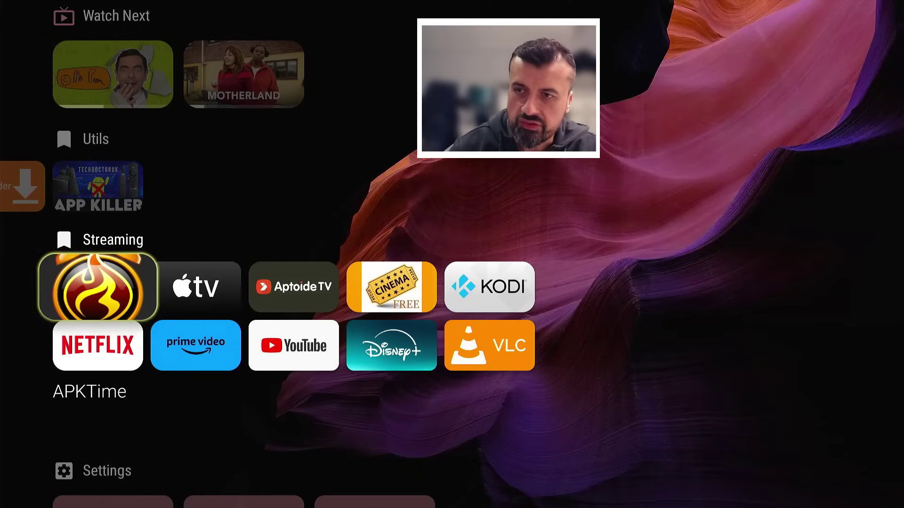
key(Right)
key(Right)
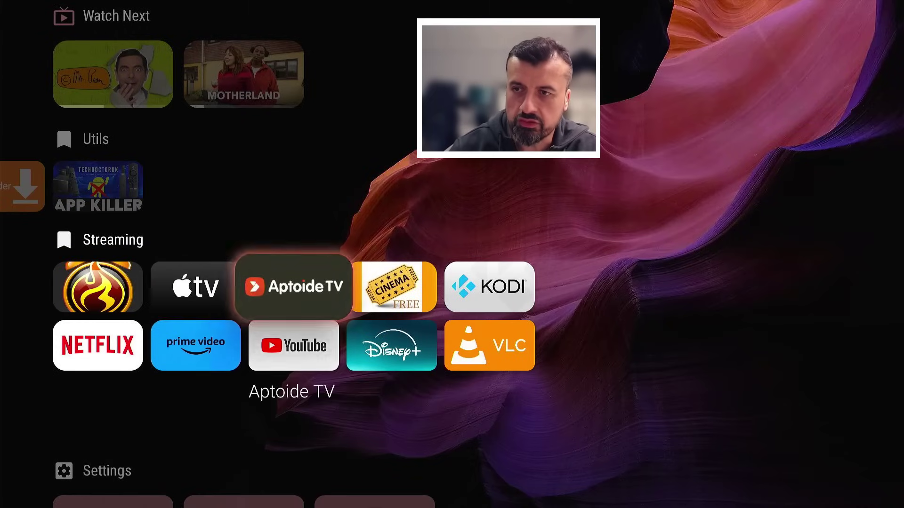
key(Left)
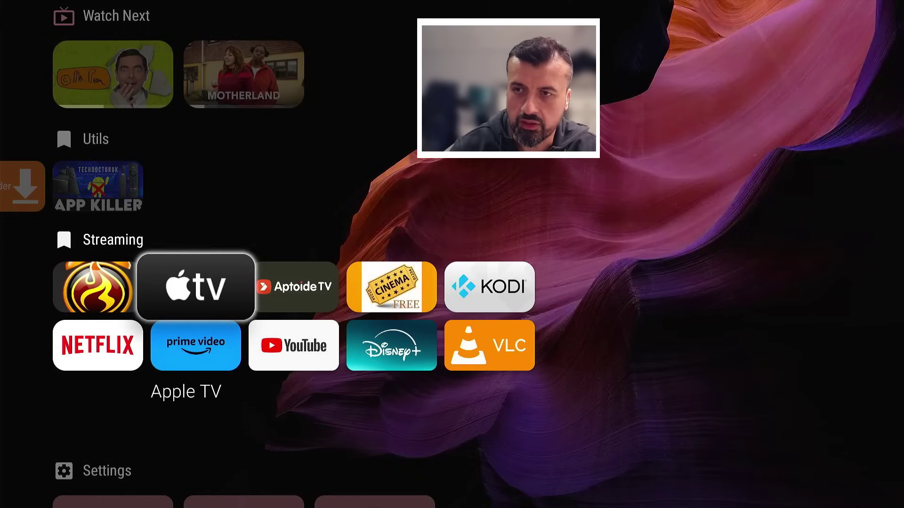
key(Right)
key(Right)
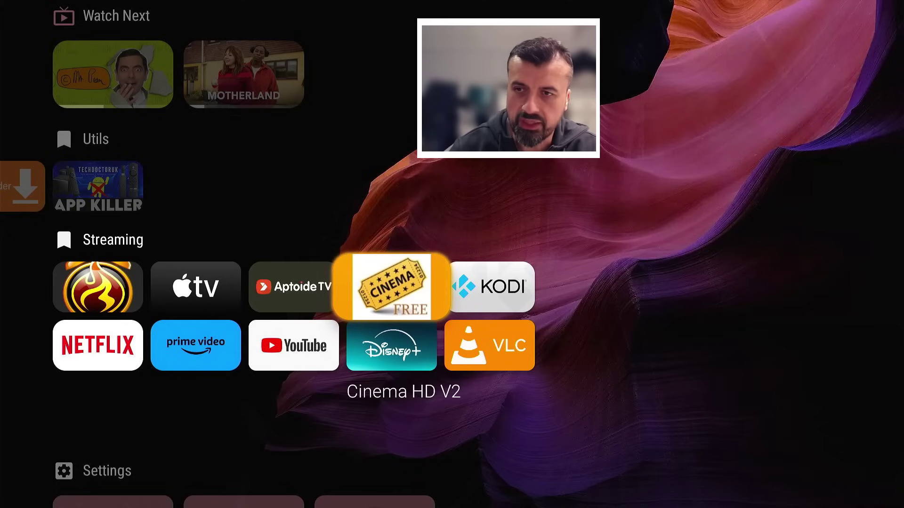
key(Right)
key(Down)
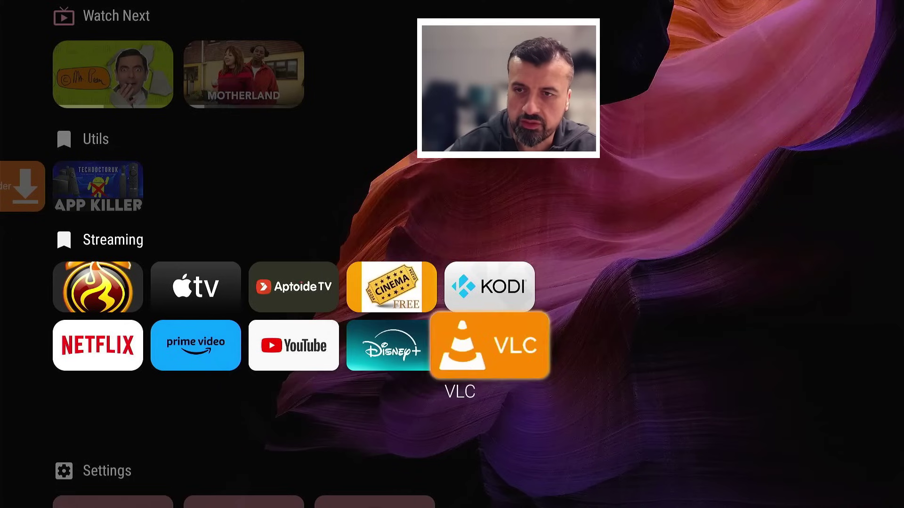
key(Left)
key(Left)
key(Left)
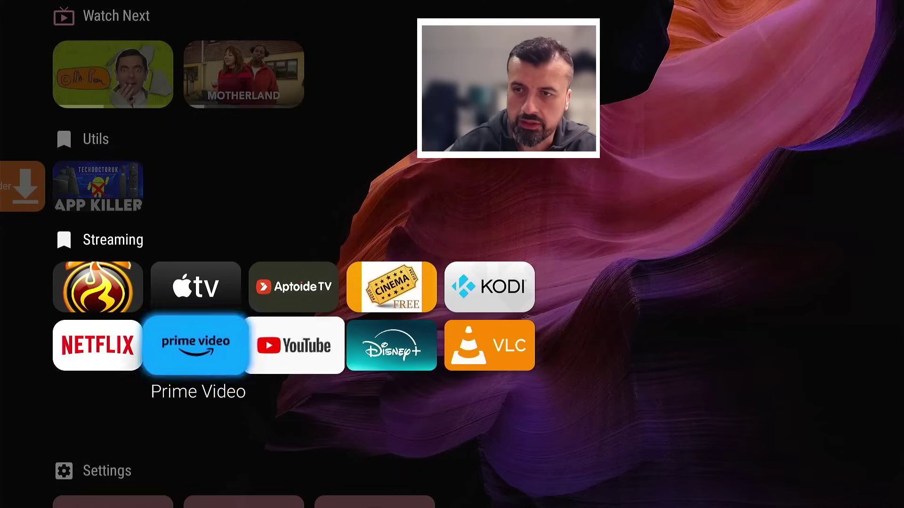
key(Left)
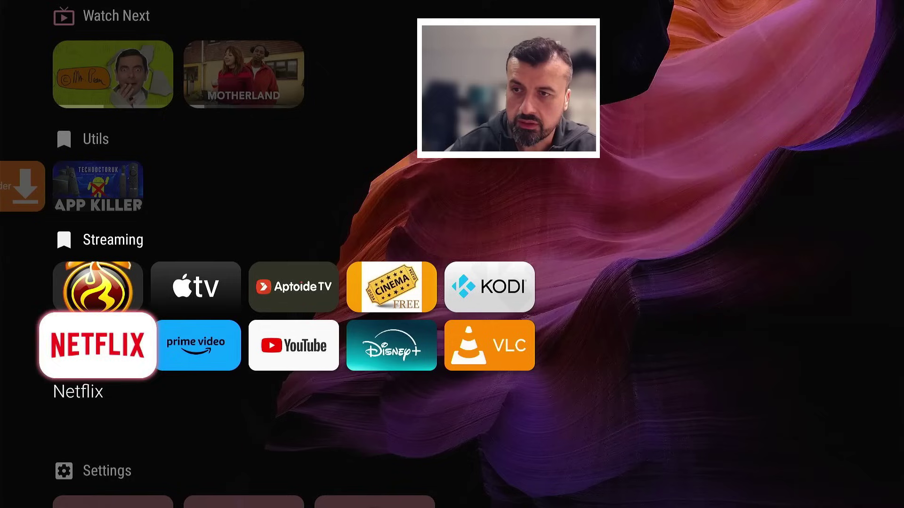
key(Right)
key(Left)
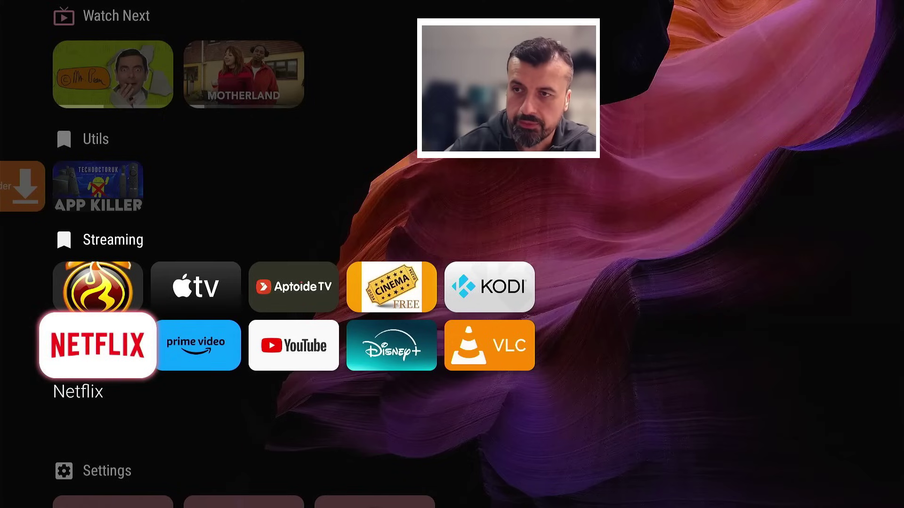
key(Right)
key(Left)
key(Left)
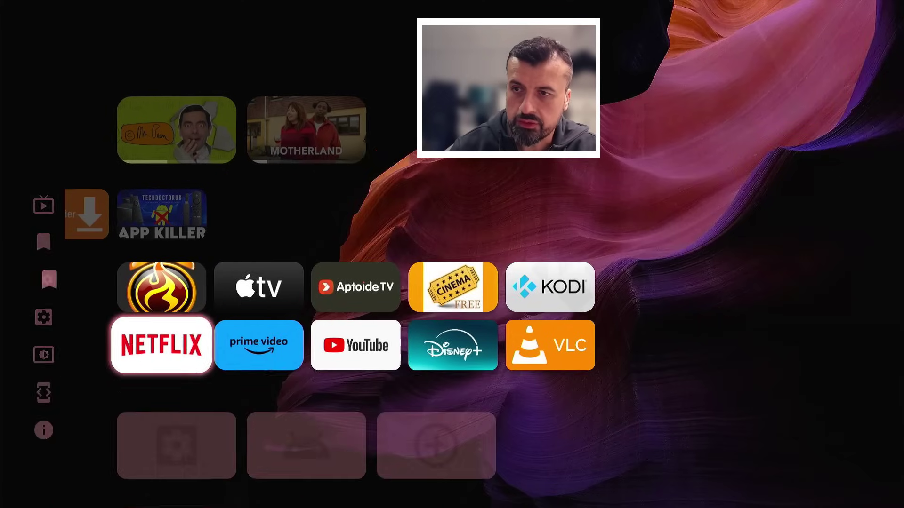
key(Right)
key(Up)
key(Up)
key(Up)
key(Down)
key(Down)
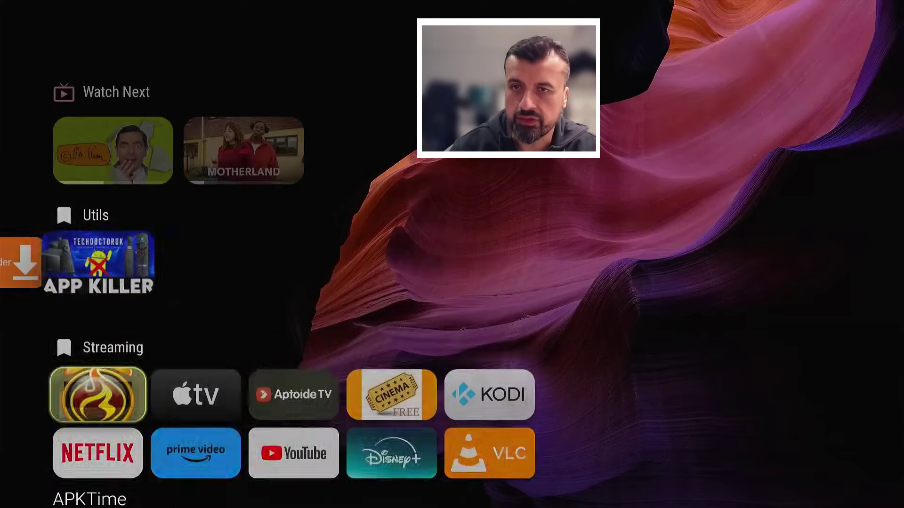
key(Down)
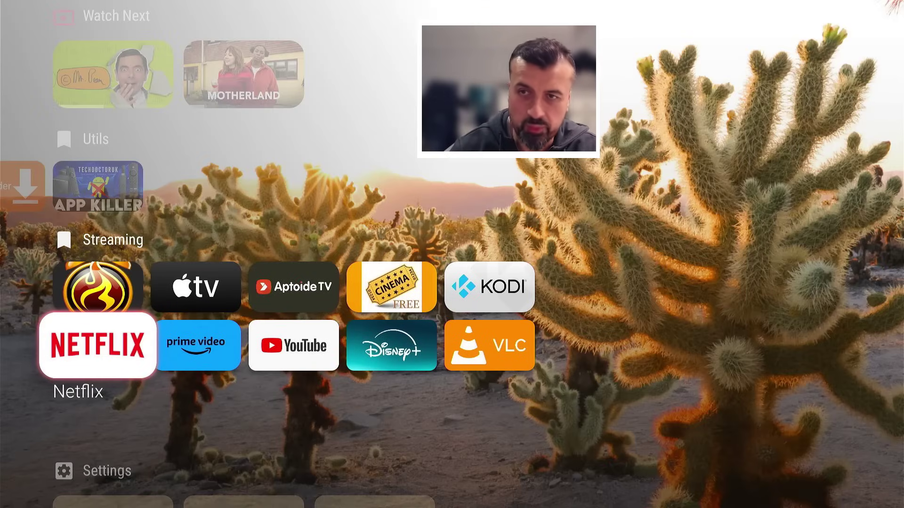
Step: Open the Projectivy Launcher settings from the home screen
key(Up)
key(Up)
key(Up)
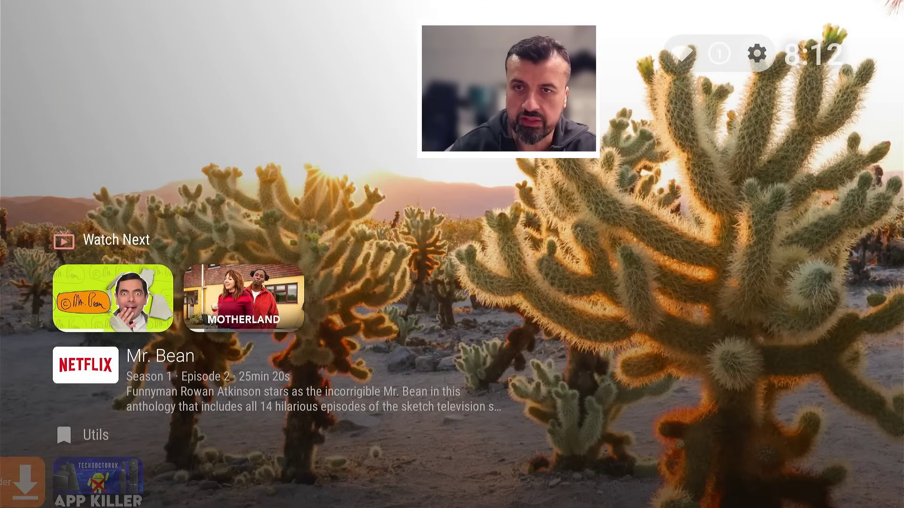
key(Down)
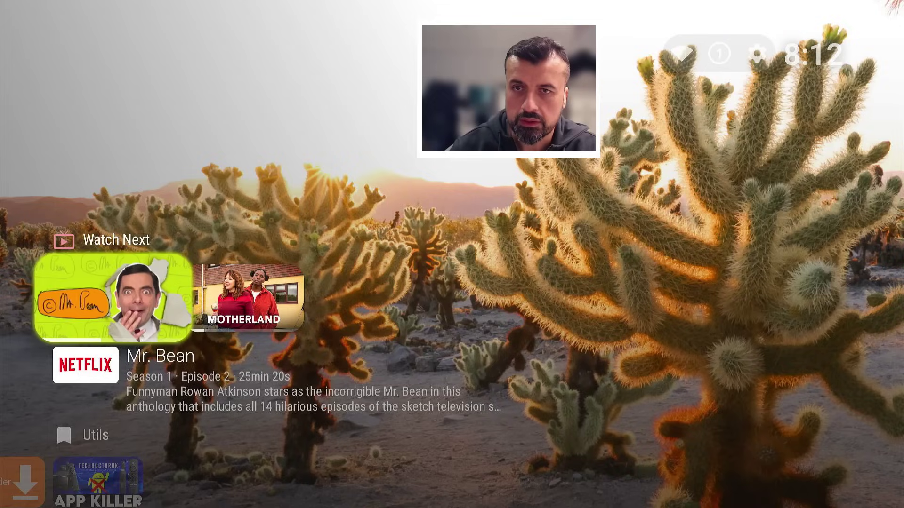
key(Up)
key(Return)
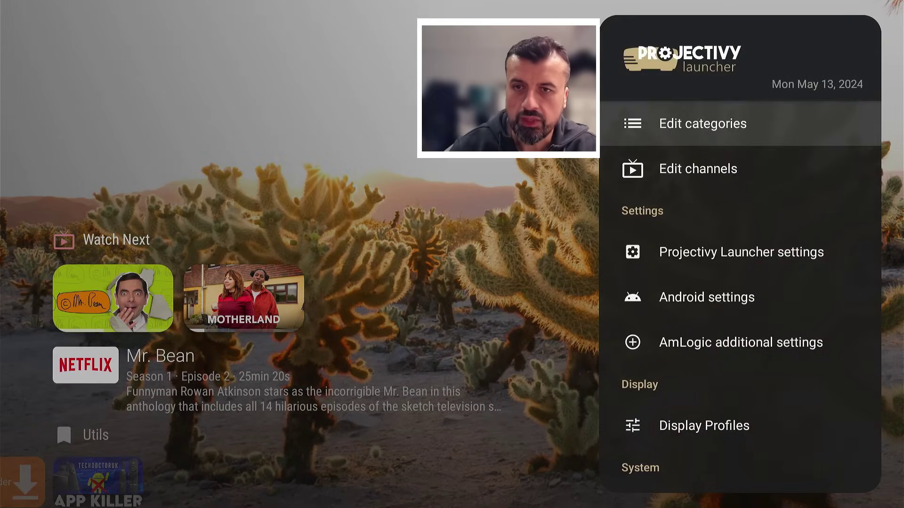
key(Down)
key(Down)
key(Return)
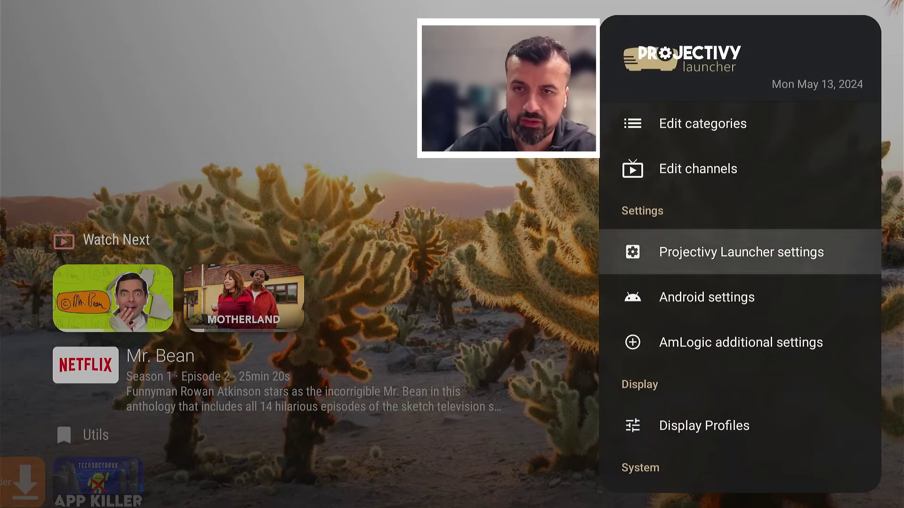
Step: Open the Wallpaper settings within the launcher's Appearance options
key(Down)
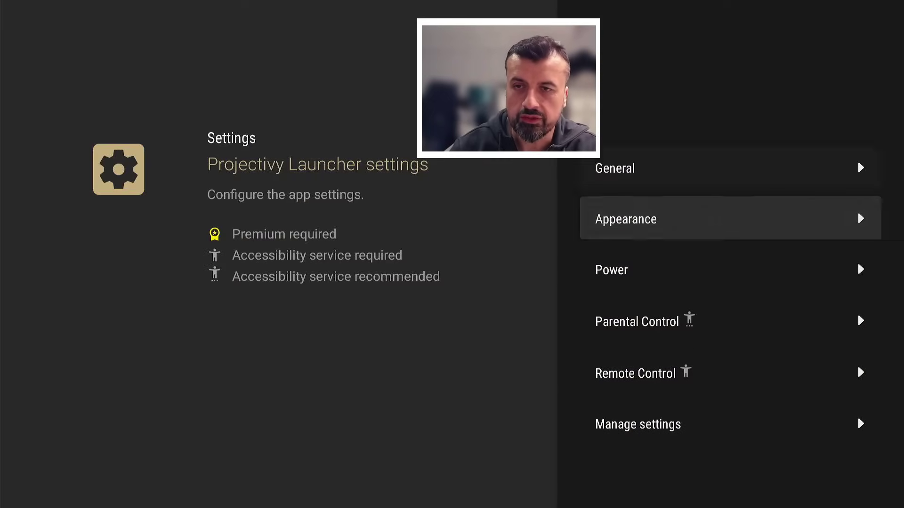
key(Return)
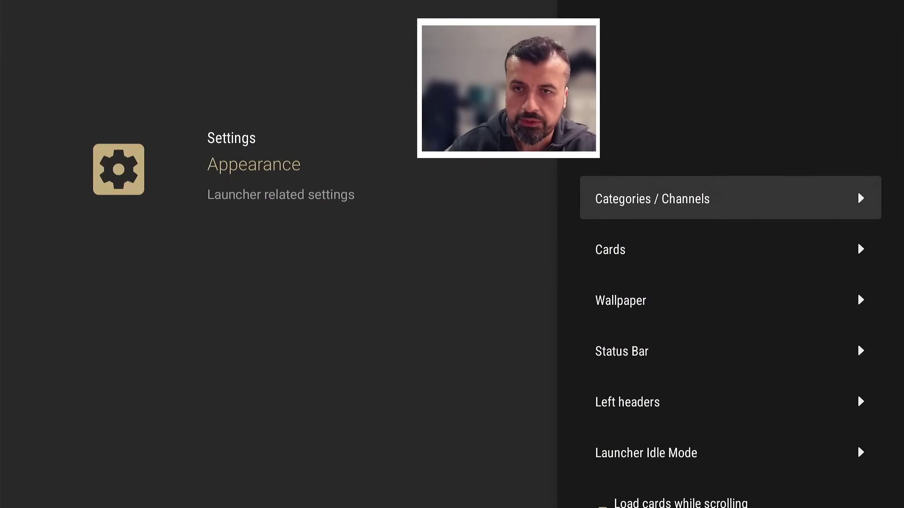
key(Down)
key(Down)
key(Return)
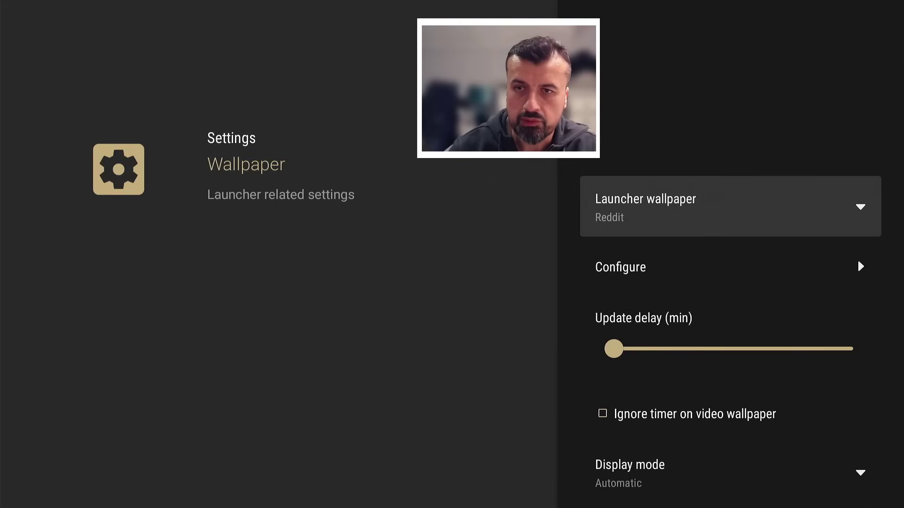
Step: Look through the available launcher wallpaper sources, from None and Reddit down to the premium user-defined folder option
key(Return)
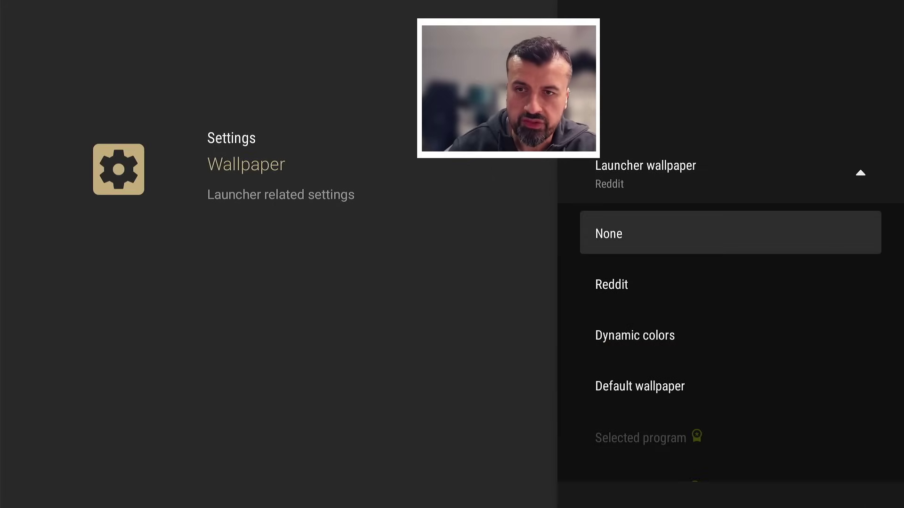
key(Down)
key(Down)
key(Down)
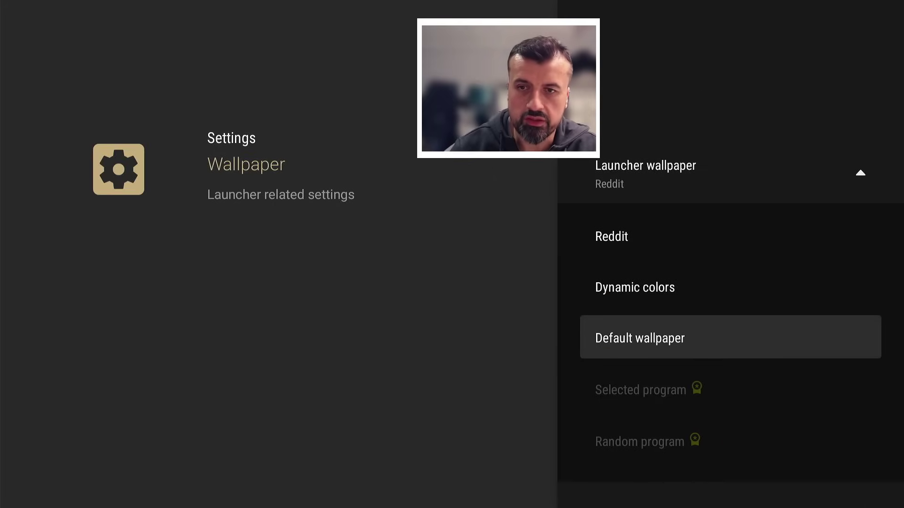
key(Down)
key(Down)
key(Down)
key(Down)
key(Up)
key(Up)
key(Up)
key(Up)
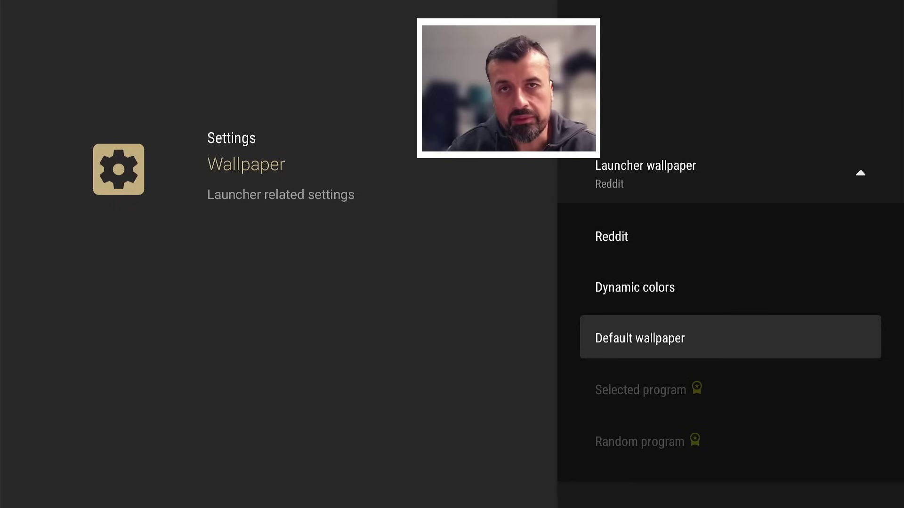
key(Down)
key(Down)
key(Down)
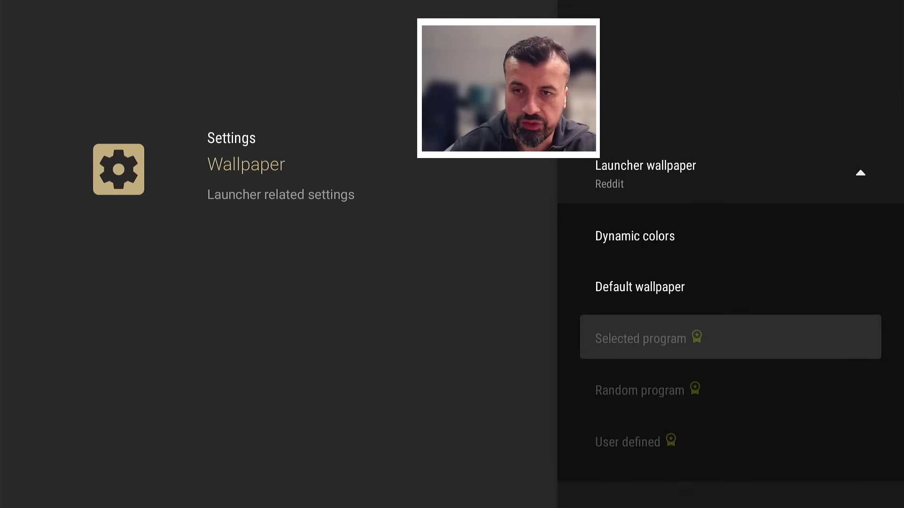
key(Down)
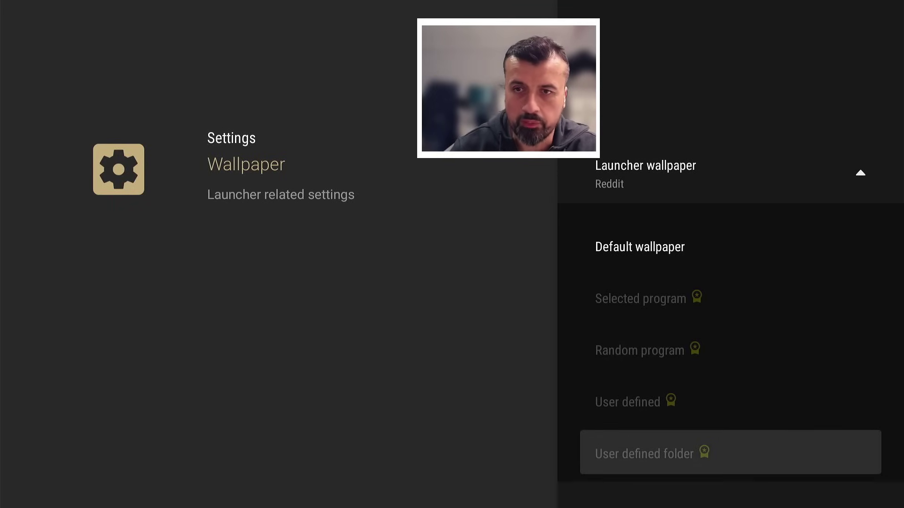
key(Up)
key(Up)
key(Up)
key(Up)
key(Up)
key(Up)
key(Up)
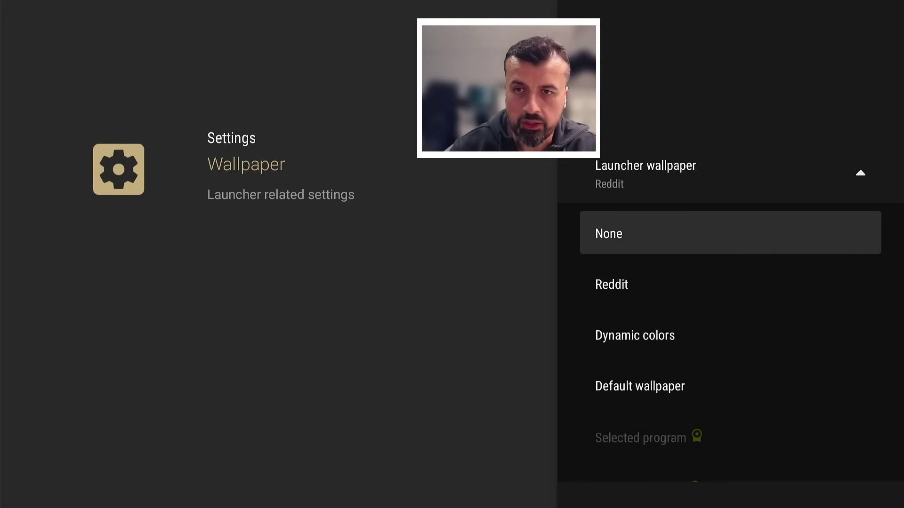
Step: Choose Reddit as the launcher wallpaper source and open its configuration
key(Down)
key(Return)
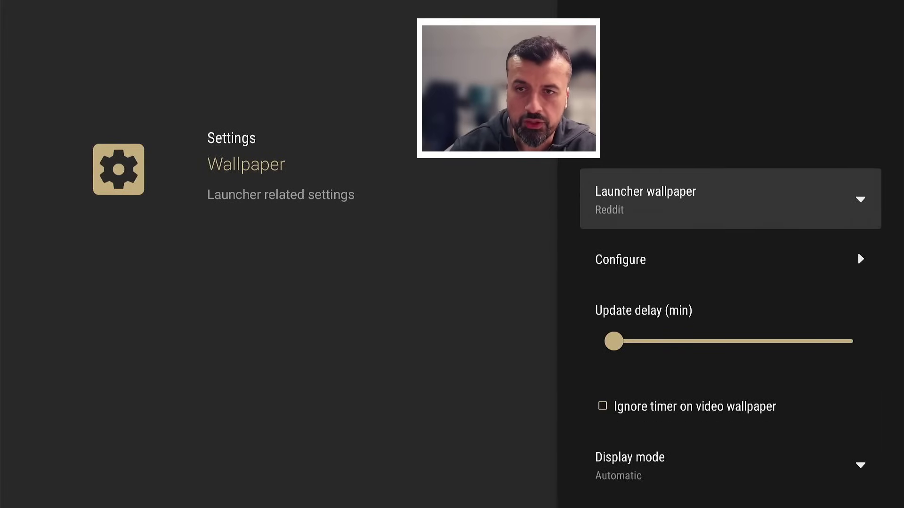
key(Down)
key(Return)
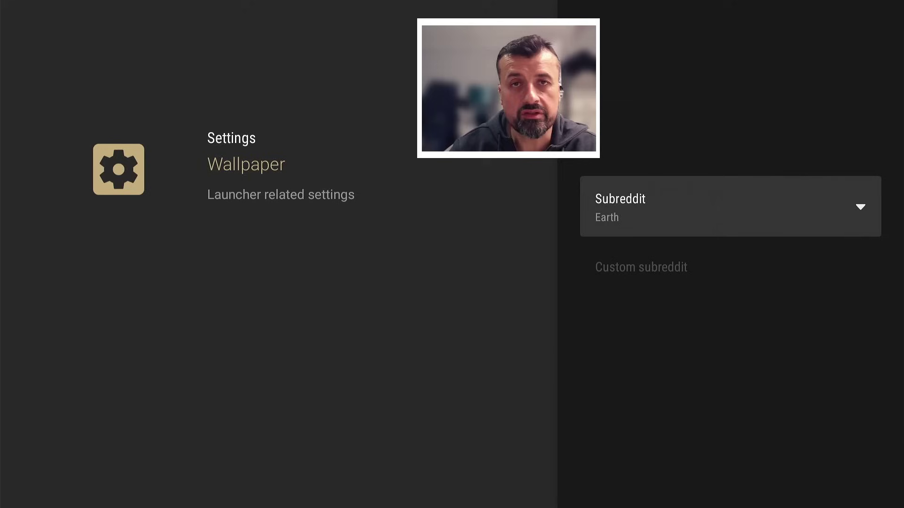
Step: Look through the subreddit choices for the Reddit wallpaper and set the subreddit to Wallpapers
key(Return)
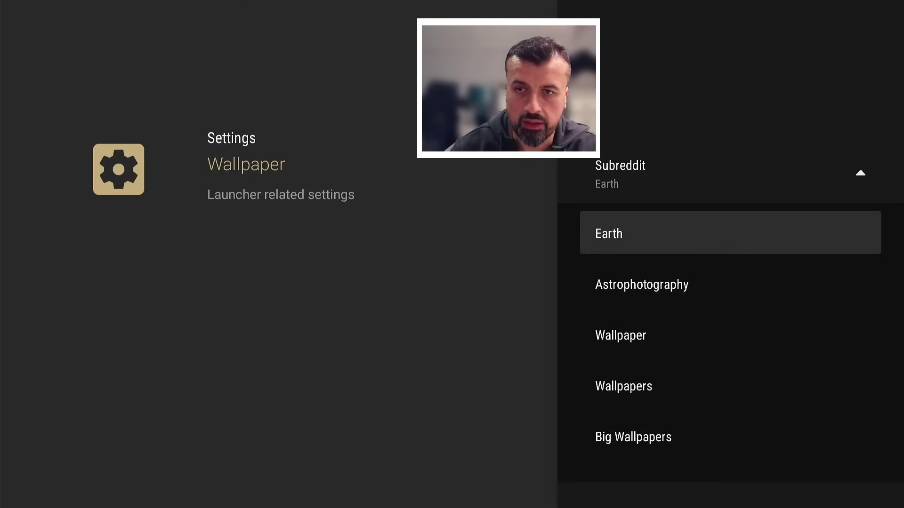
key(Down)
key(Down)
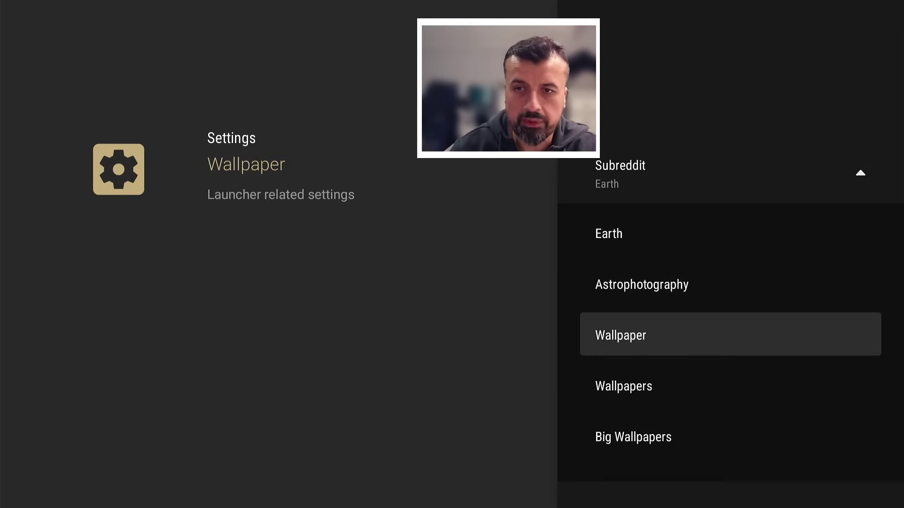
key(Down)
key(Down)
key(Down)
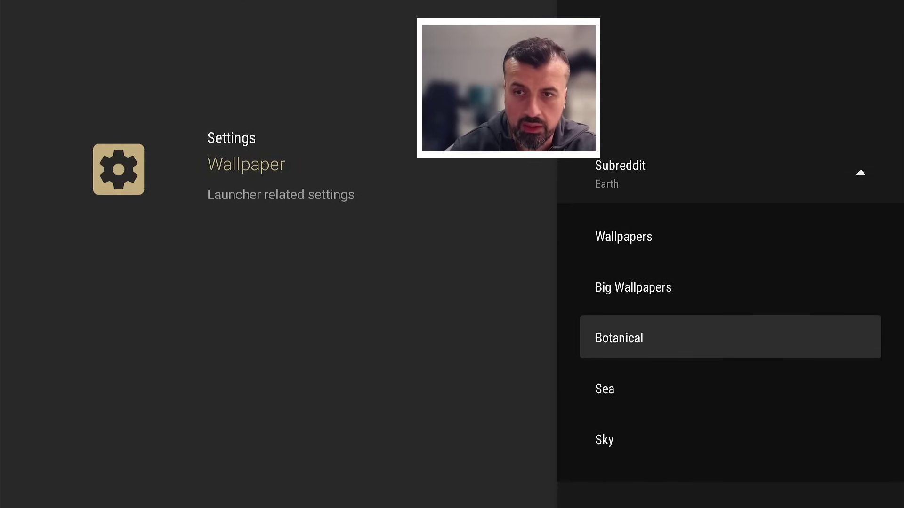
key(Down)
key(Down)
key(Down)
key(Down)
key(Down)
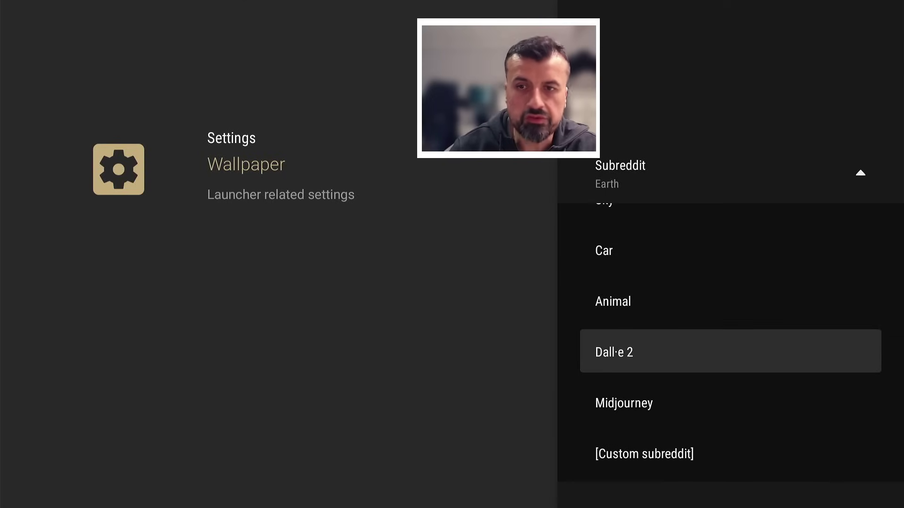
key(Down)
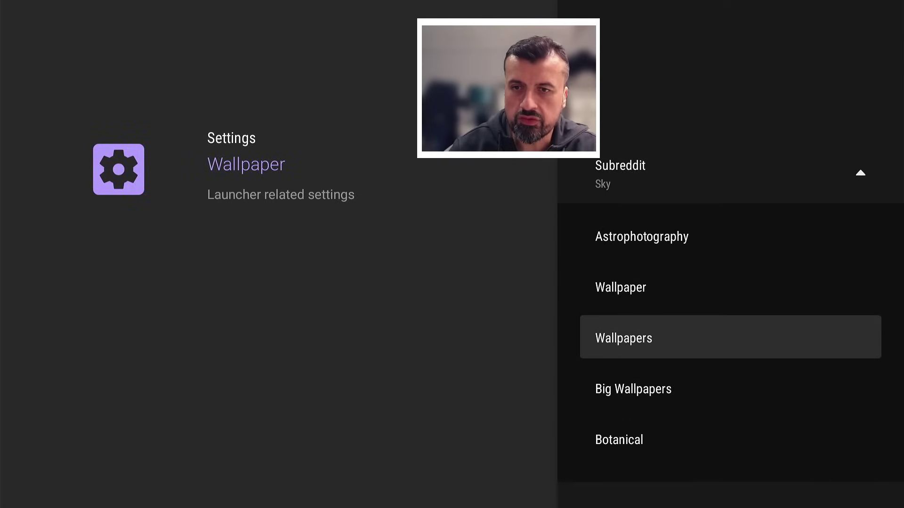
key(Return)
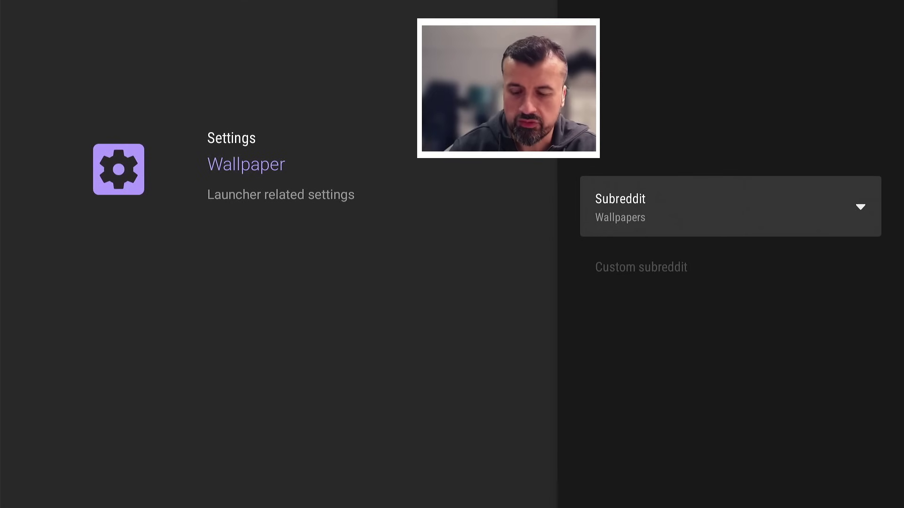
Step: Leave the settings and return to the Watch Next row on the home screen to view the new wallpaper
key(Escape)
key(Escape)
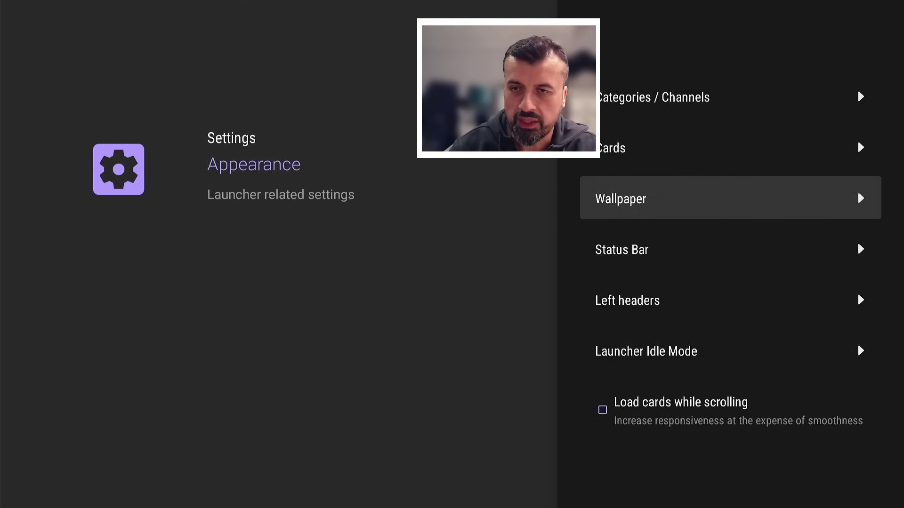
key(Escape)
key(Escape)
key(Down)
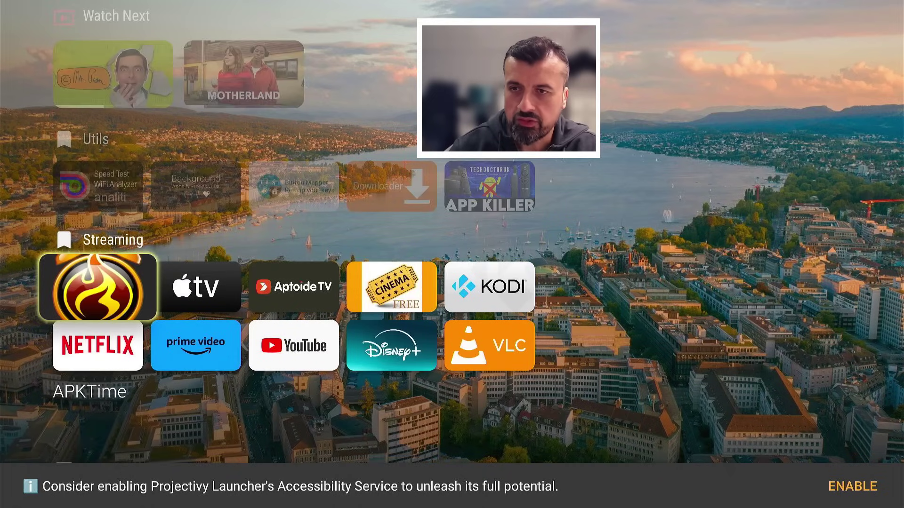
key(Up)
key(Up)
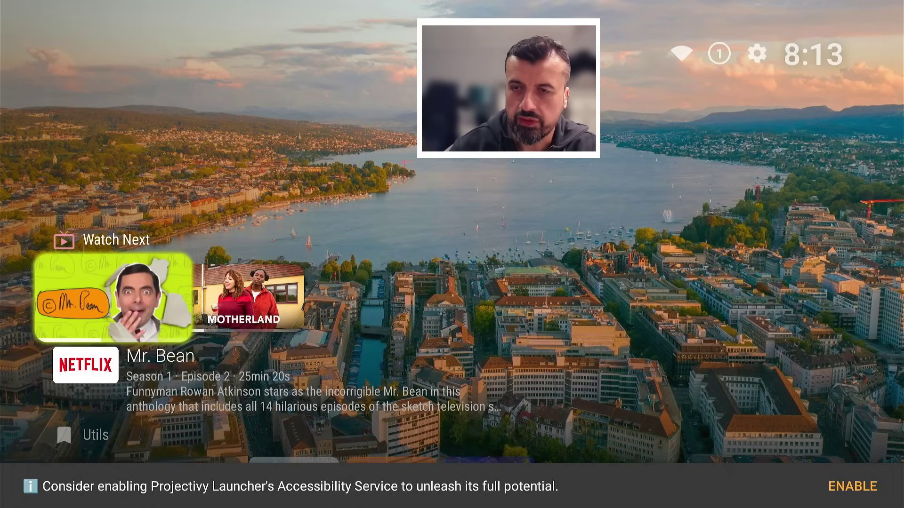
Step: Look through the Utils and Streaming rows against the new wallpaper
key(Down)
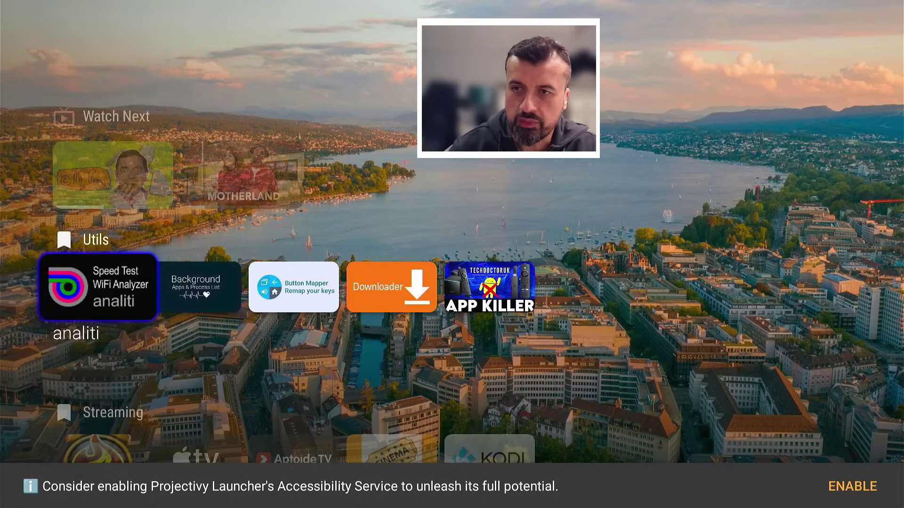
key(Right)
key(Right)
key(Left)
key(Left)
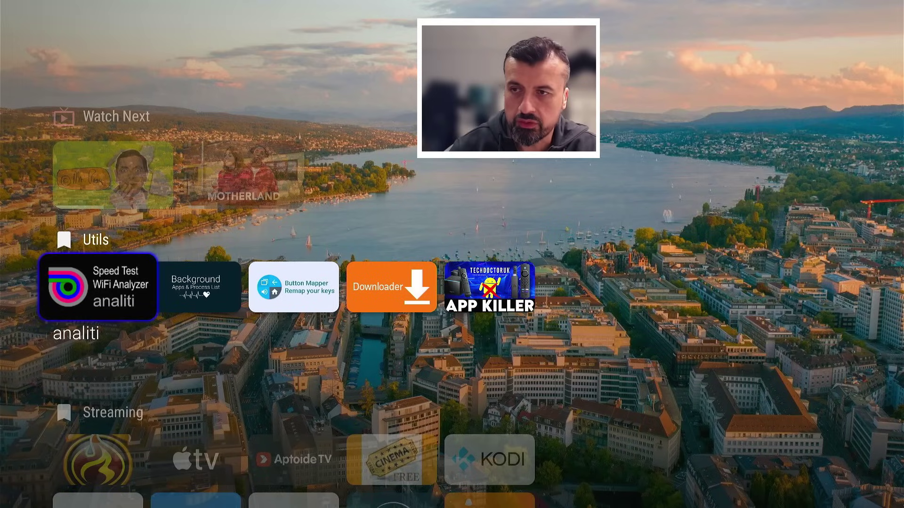
key(Down)
key(Right)
key(Right)
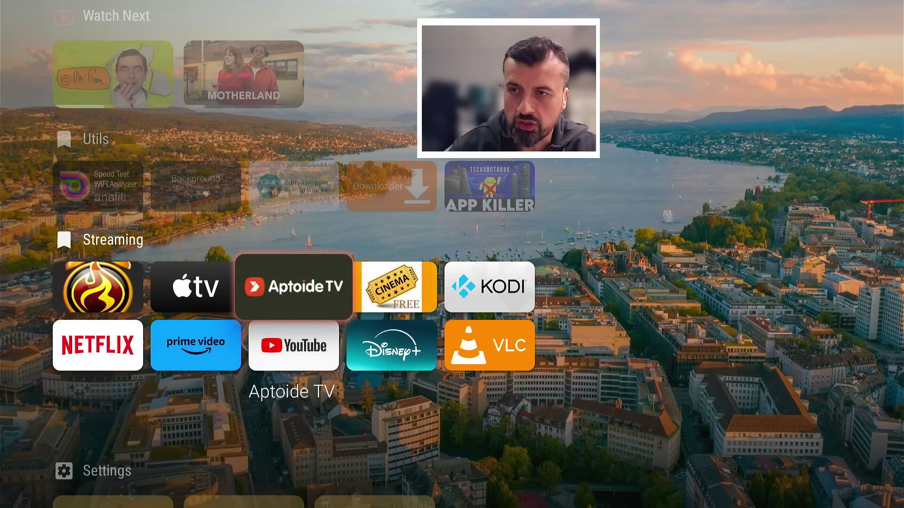
key(Left)
key(Left)
key(Up)
key(Up)
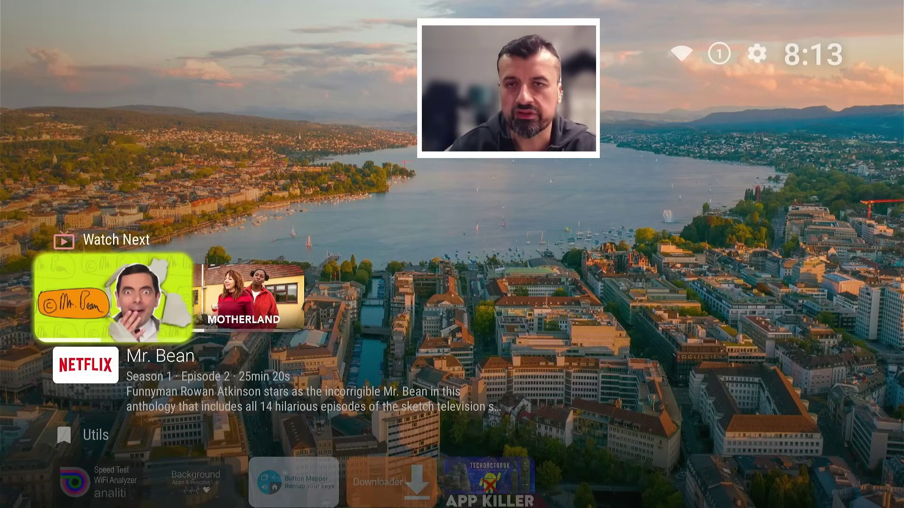
Step: Open the Appearance options in the Projectivy Launcher settings
key(Up)
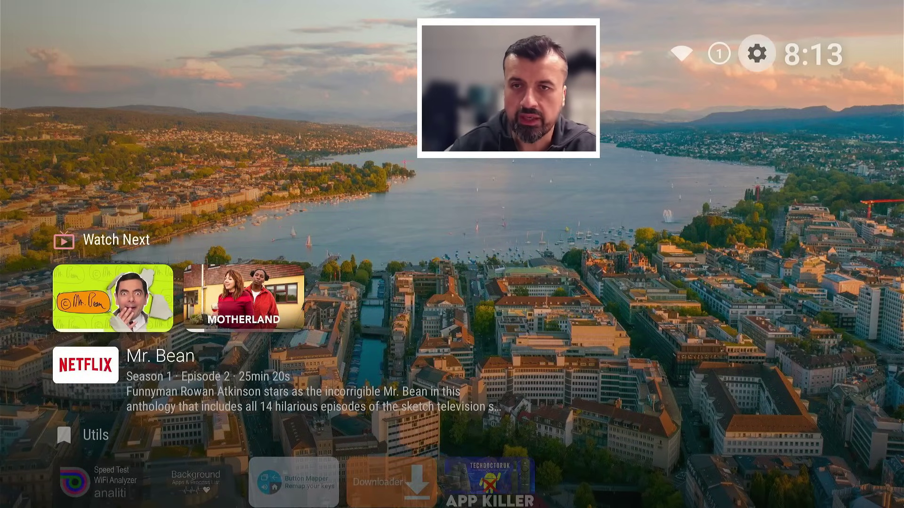
key(Return)
key(Down)
key(Down)
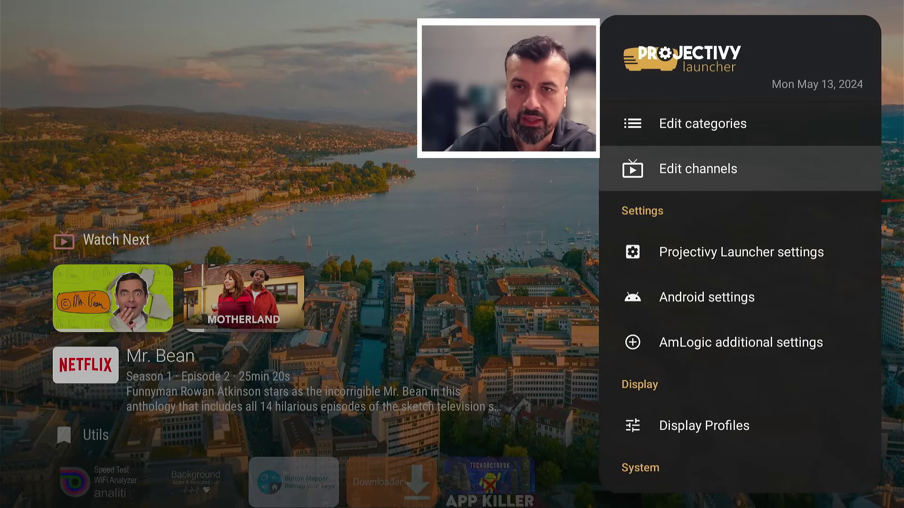
key(Return)
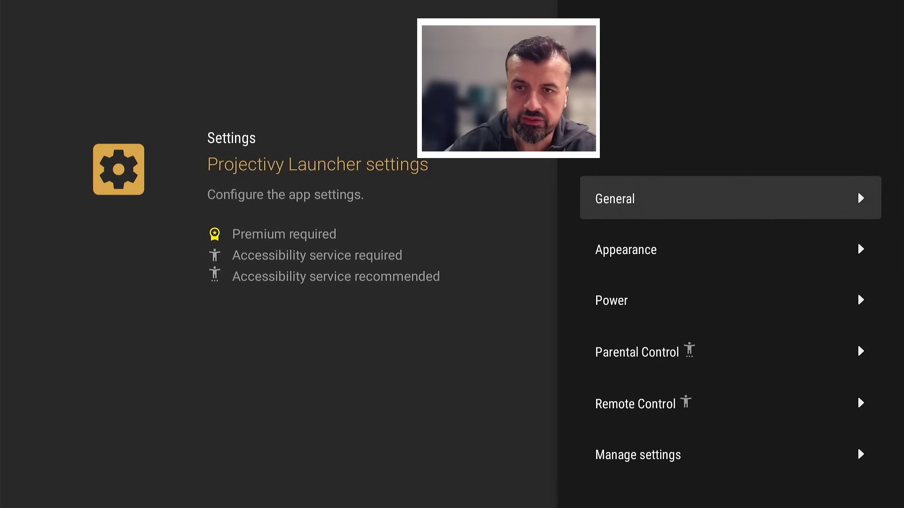
key(Down)
key(Return)
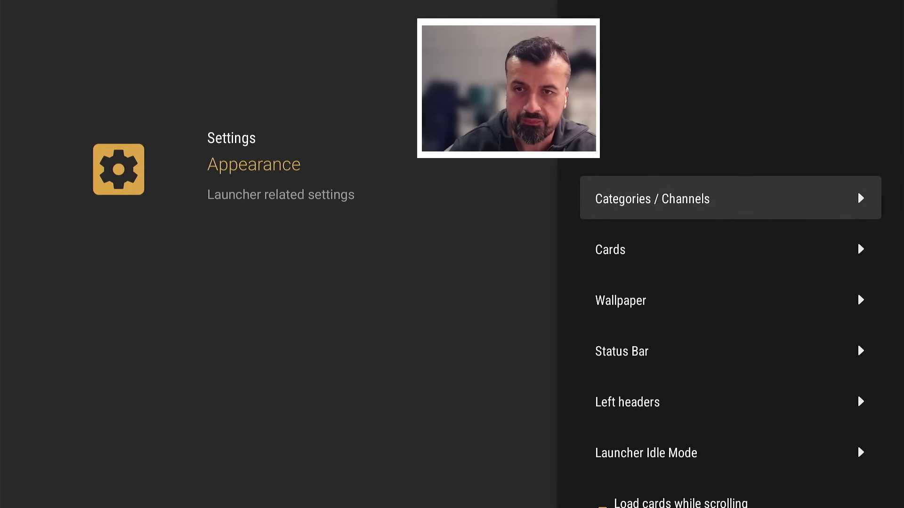
Step: Open the Cards appearance options and set the rounded corners to 50%
key(Down)
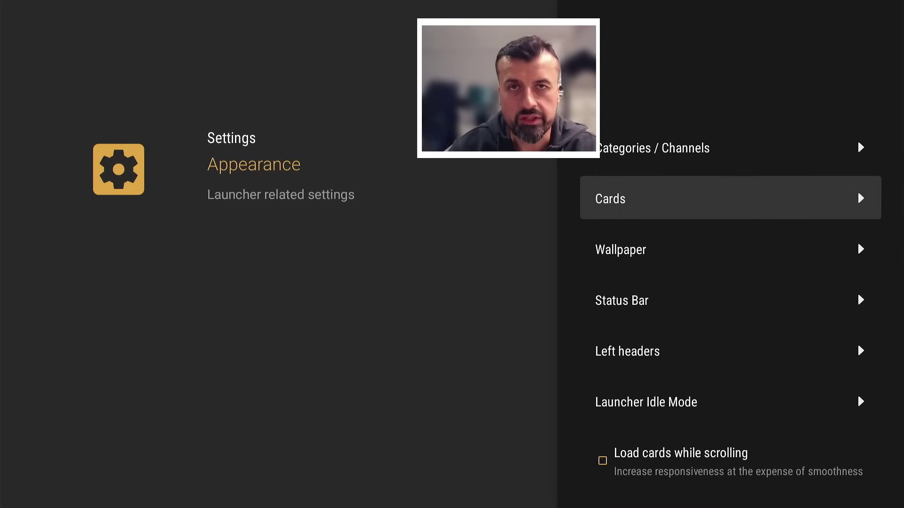
key(Return)
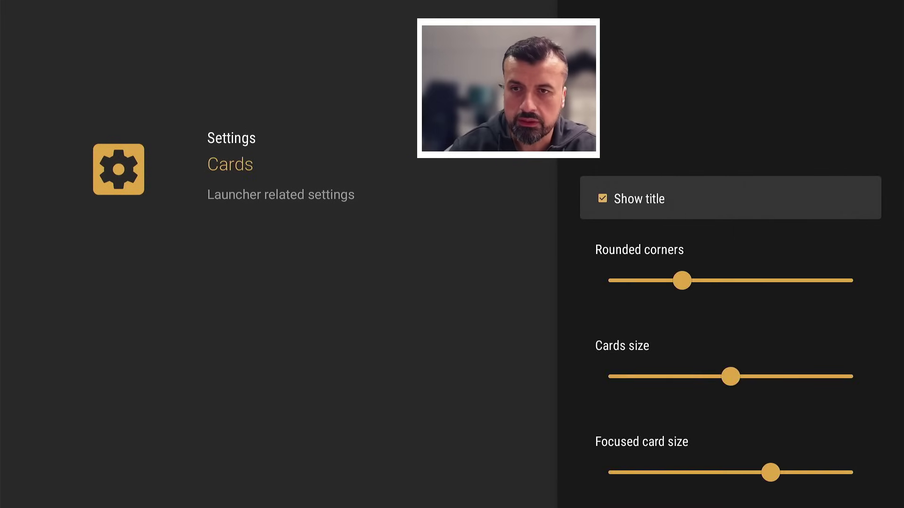
key(Down)
key(Right)
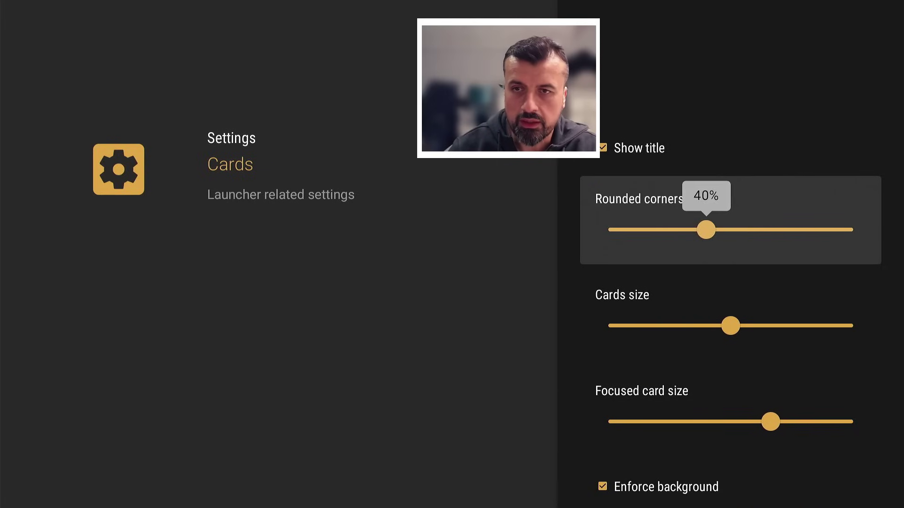
key(Left)
key(Right)
key(Right)
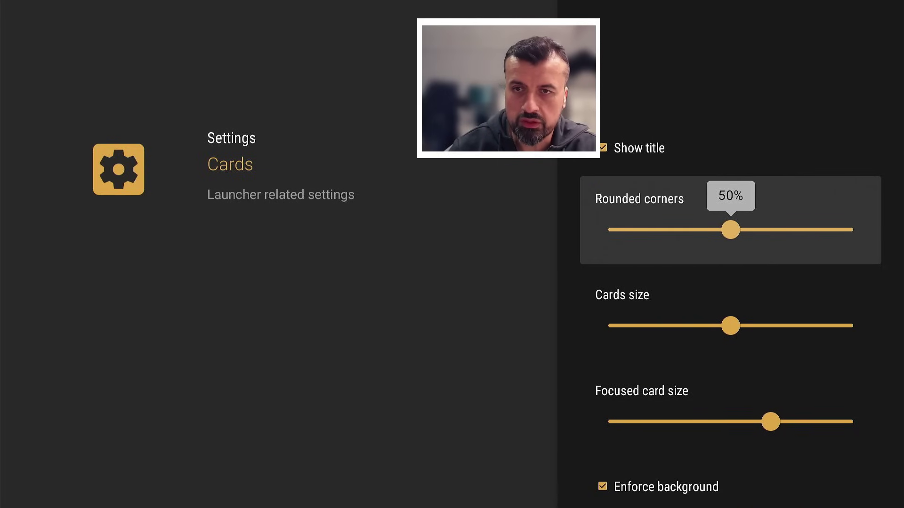
key(Right)
key(Left)
Step: Reduce the cards size to 80%
key(Down)
key(Left)
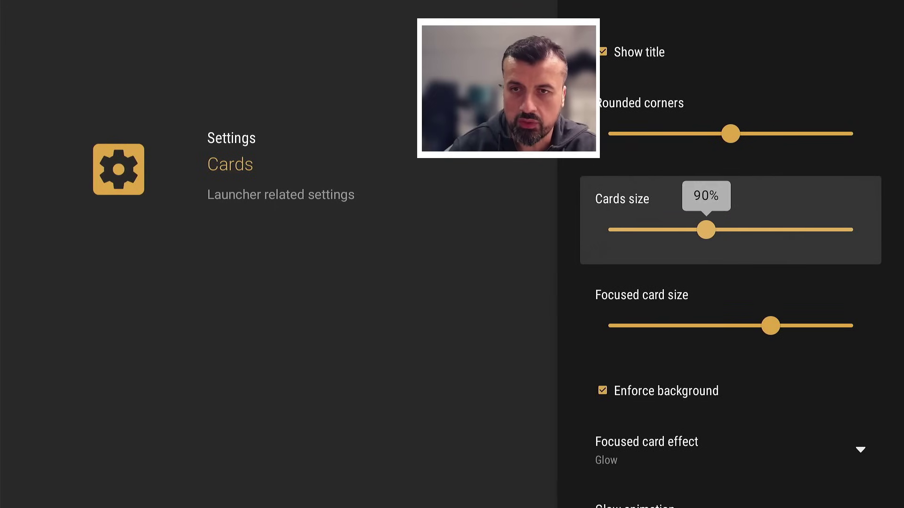
key(Right)
key(Left)
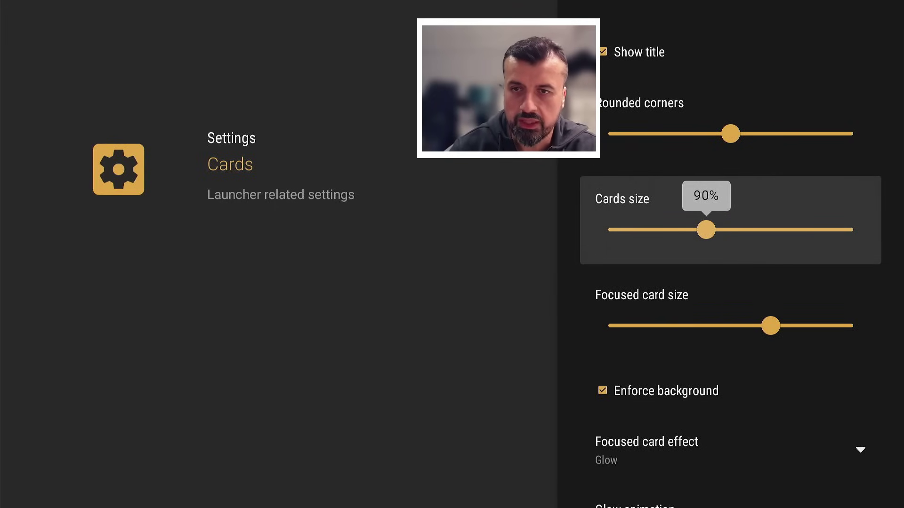
key(Down)
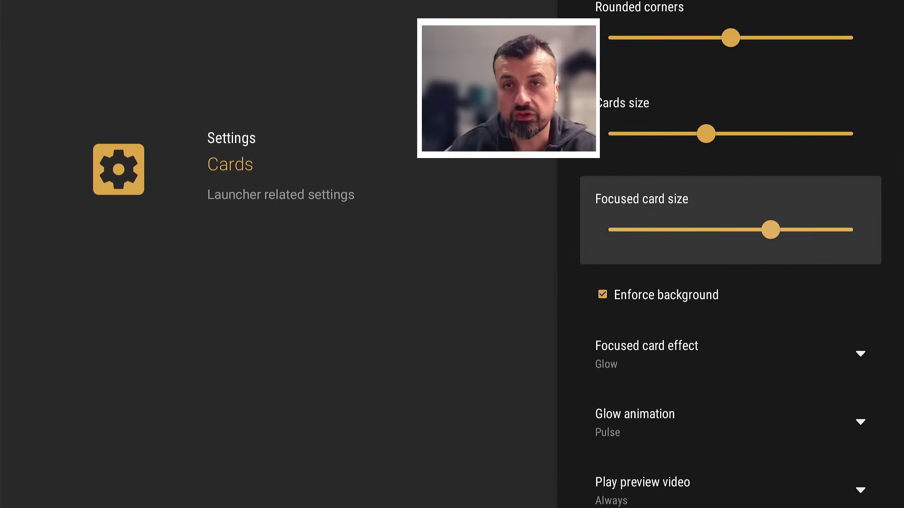
key(Up)
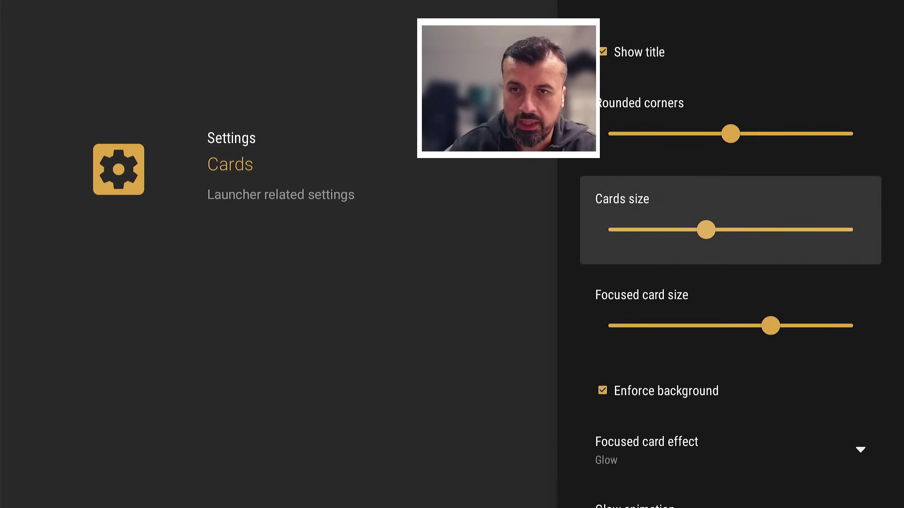
key(Left)
Step: Set the focused card size to 4 and leave the settings for the home screen
key(Down)
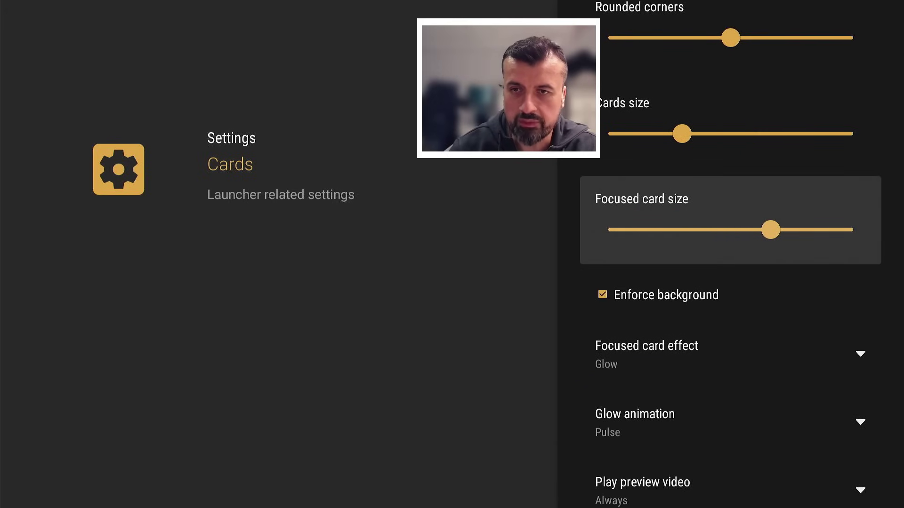
key(Right)
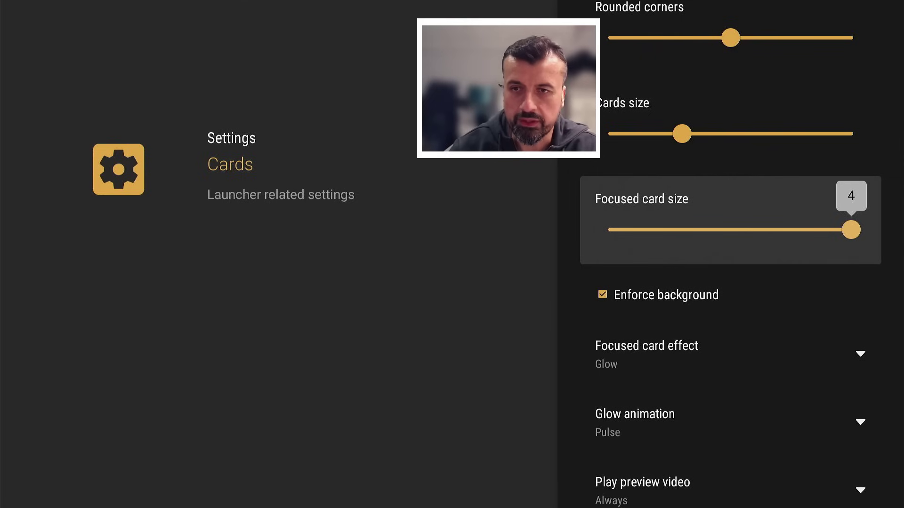
key(Down)
key(Escape)
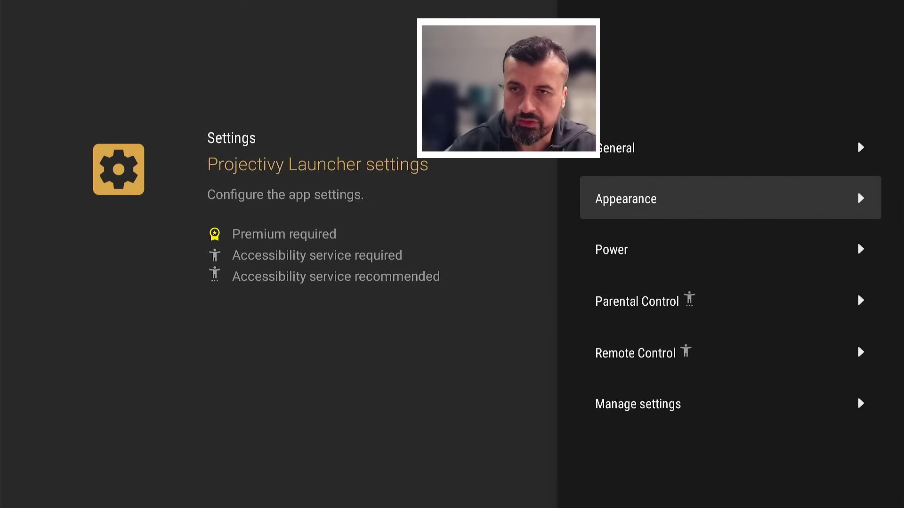
key(Escape)
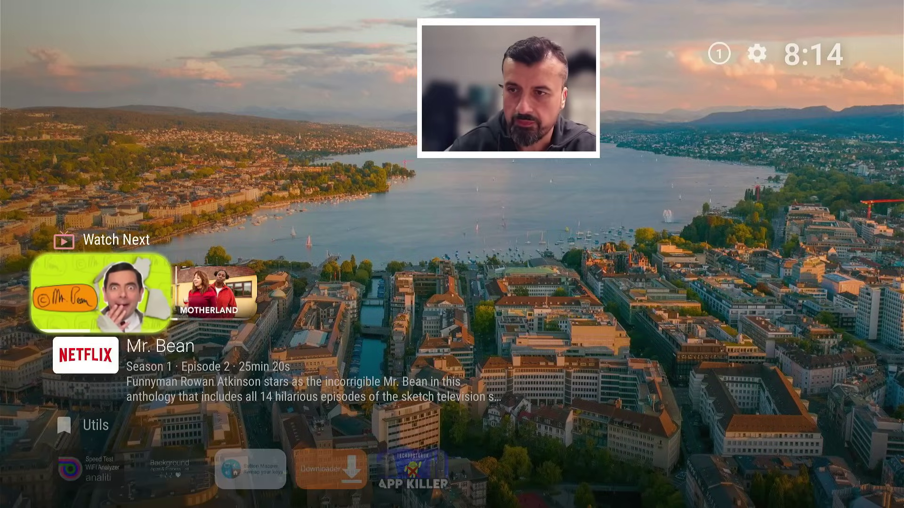
Step: Look through the apps in the Utils and Streaming rows to examine the new card size, corners and focus enlargement
key(Down)
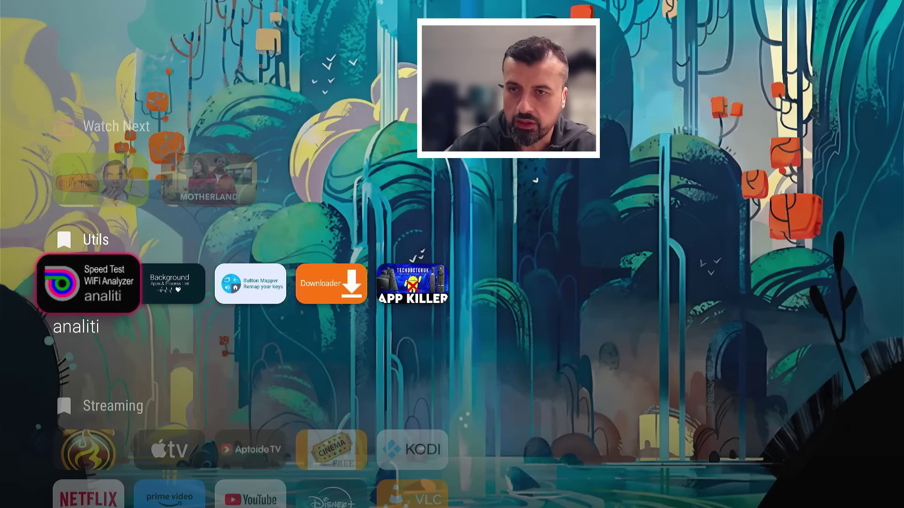
key(Right)
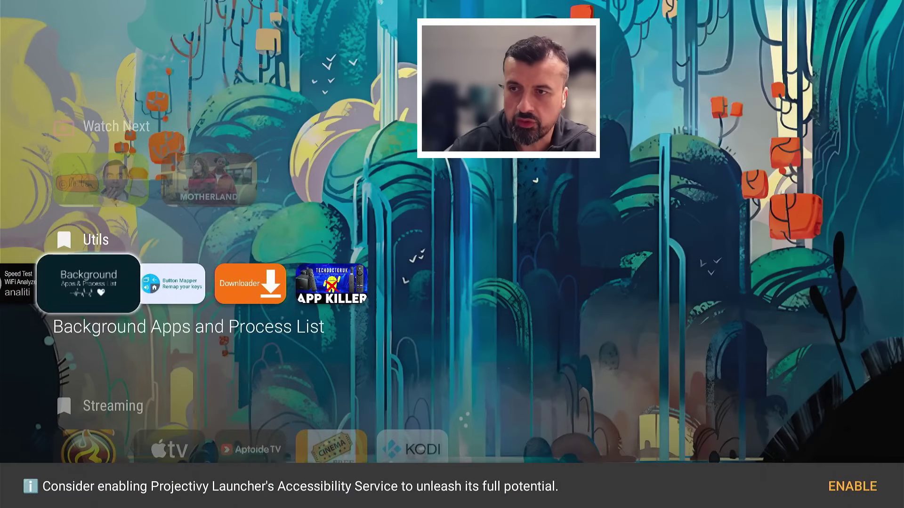
key(Right)
key(Right)
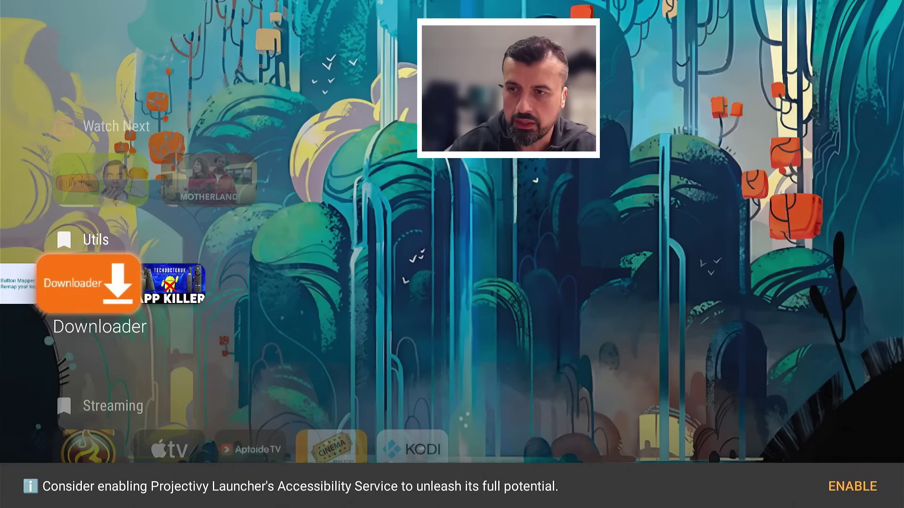
key(Down)
key(Right)
key(Right)
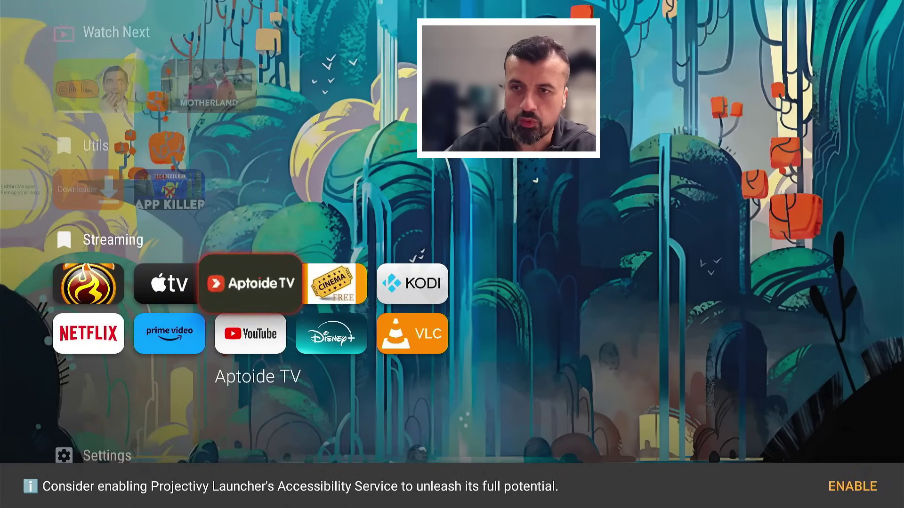
key(Right)
key(Right)
key(Left)
key(Left)
key(Left)
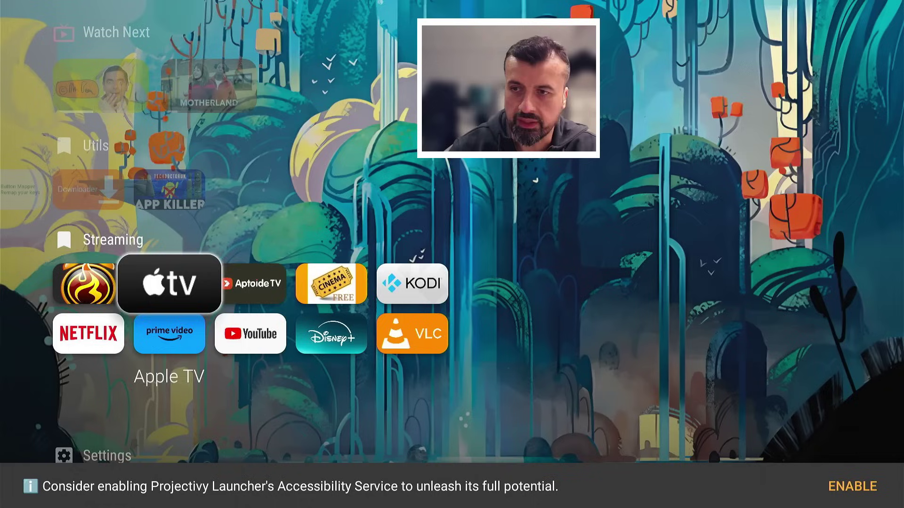
key(Left)
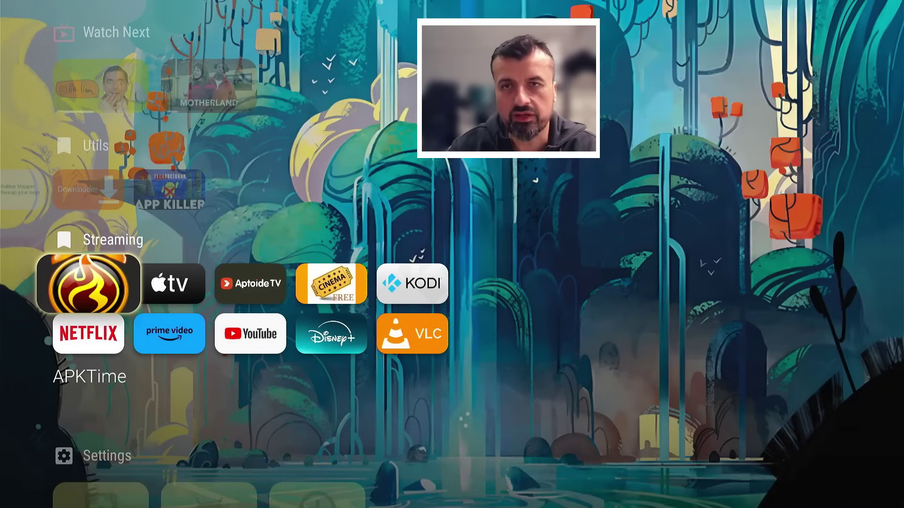
Step: Look over the cards in the Settings row and go back up to the status bar above Watch Next
key(Down)
key(Down)
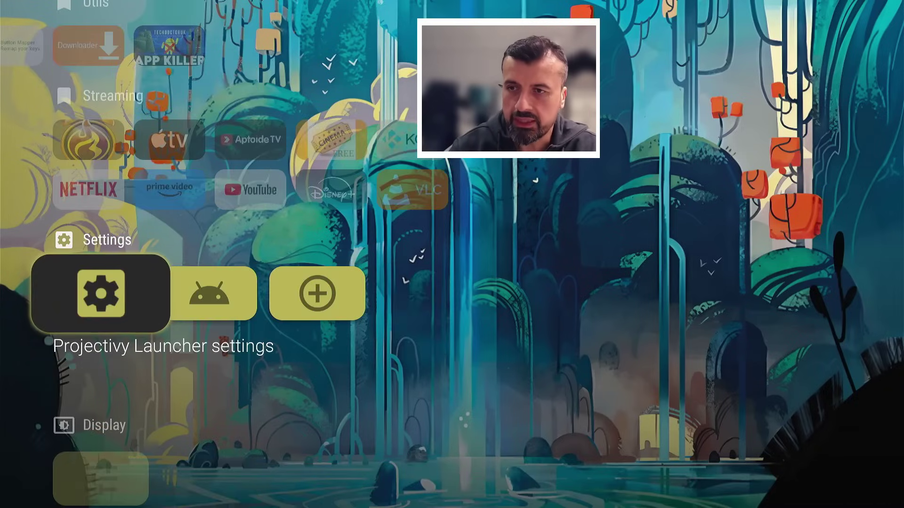
key(Right)
key(Right)
key(Up)
key(Up)
key(Up)
key(Up)
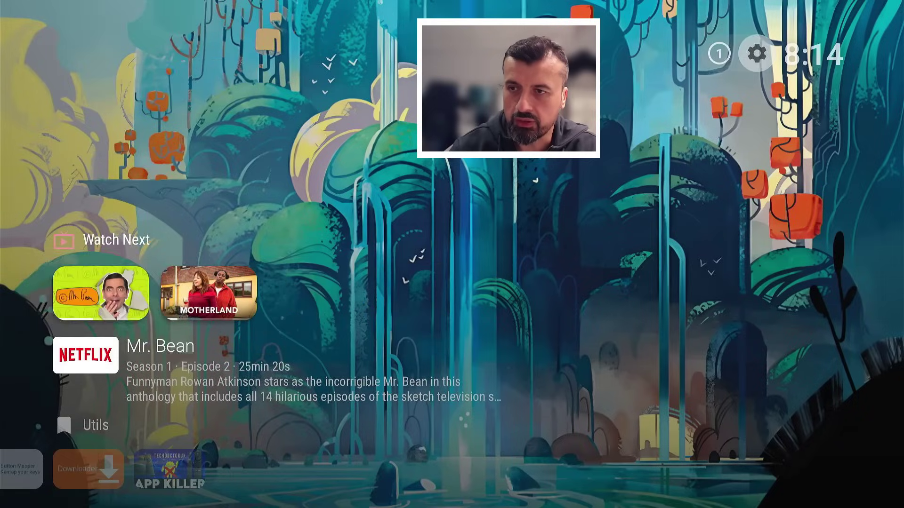
Step: Use the category list beside the rows to jump to Utils and highlight Background Apps and Process List
key(Down)
key(Left)
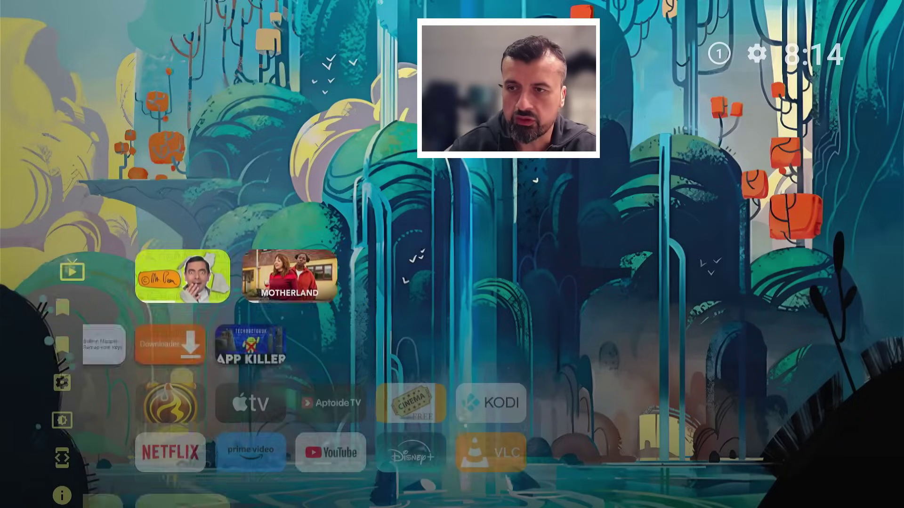
key(Down)
key(Right)
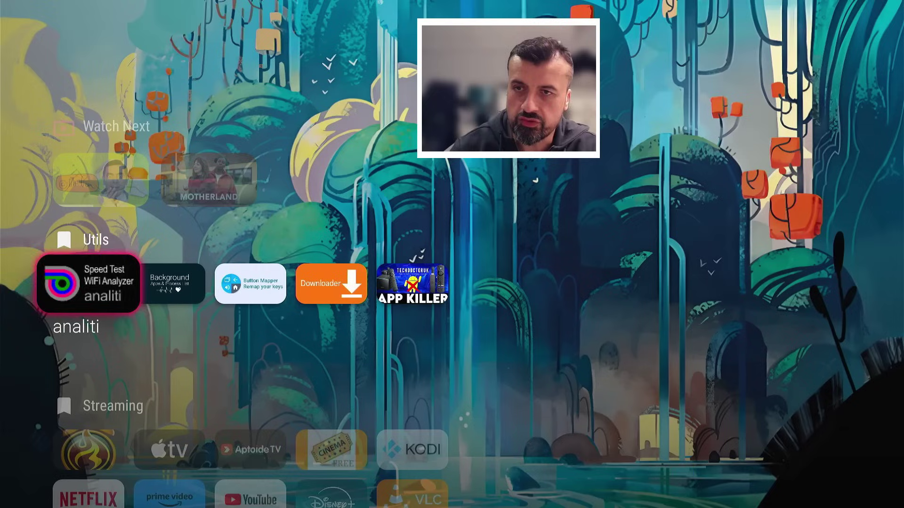
key(Right)
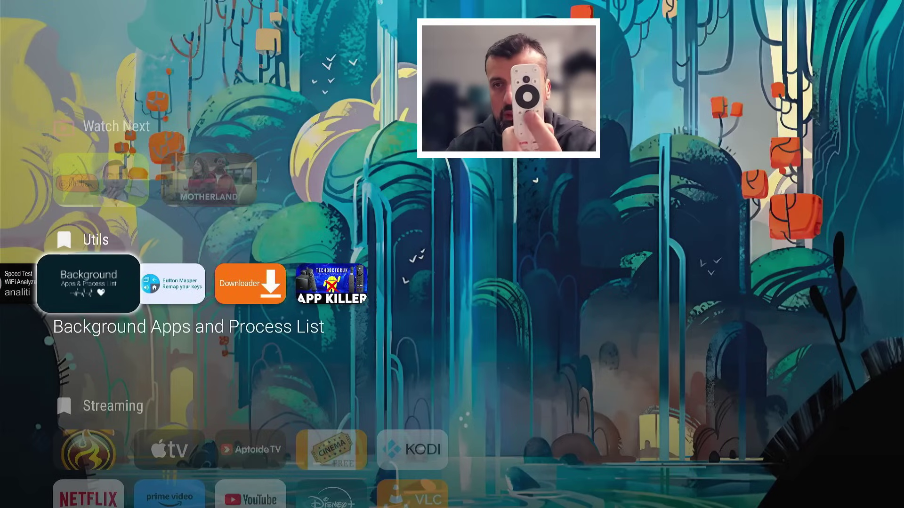
Step: Check which home screen the remote's home command opens, and reopen Projectivy Launcher from Your apps
key(Home)
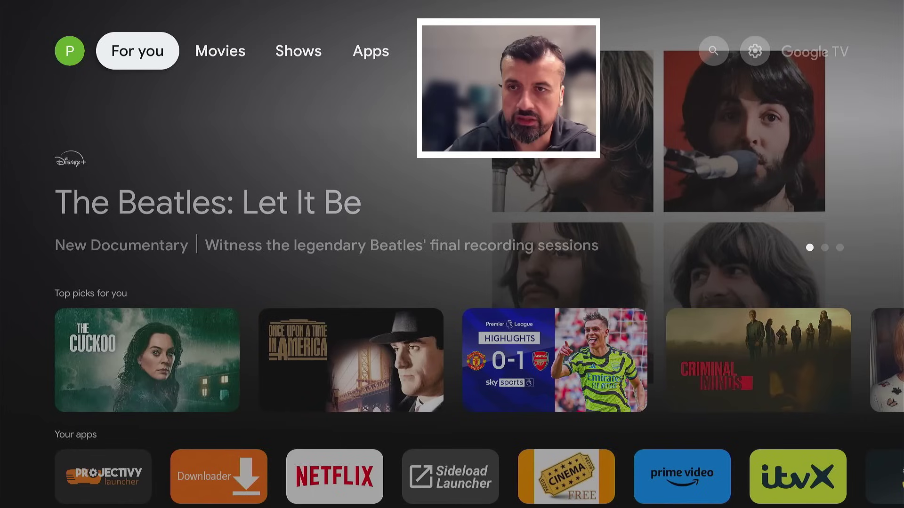
key(Down)
key(Down)
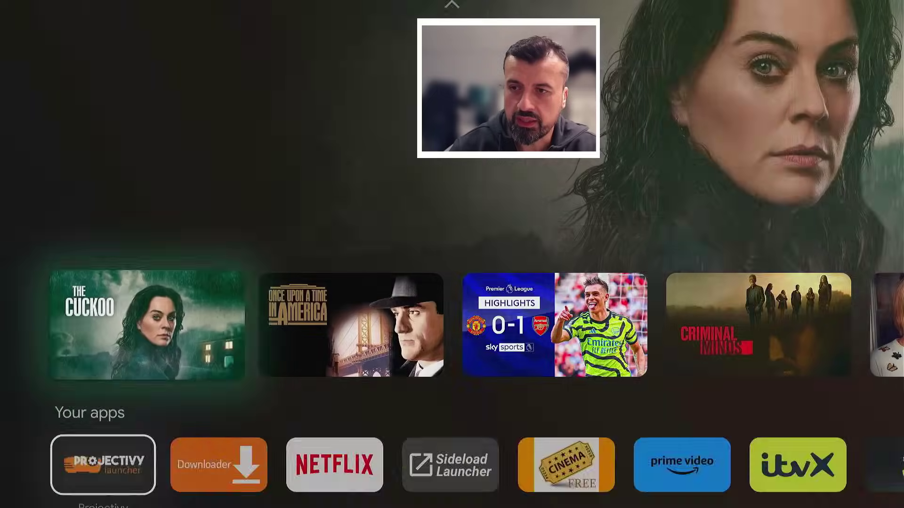
key(Return)
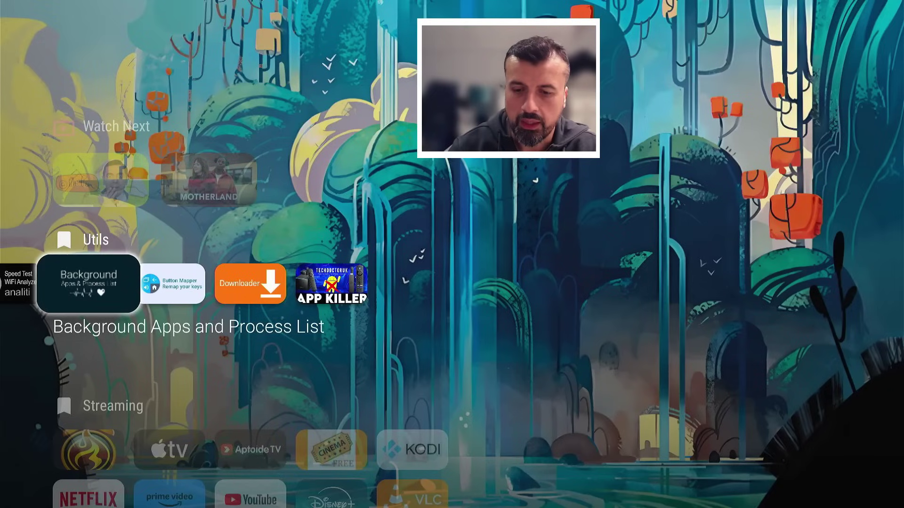
Step: Open the default launcher choice in the General section of the Projectivy Launcher settings
key(Up)
key(Up)
key(Return)
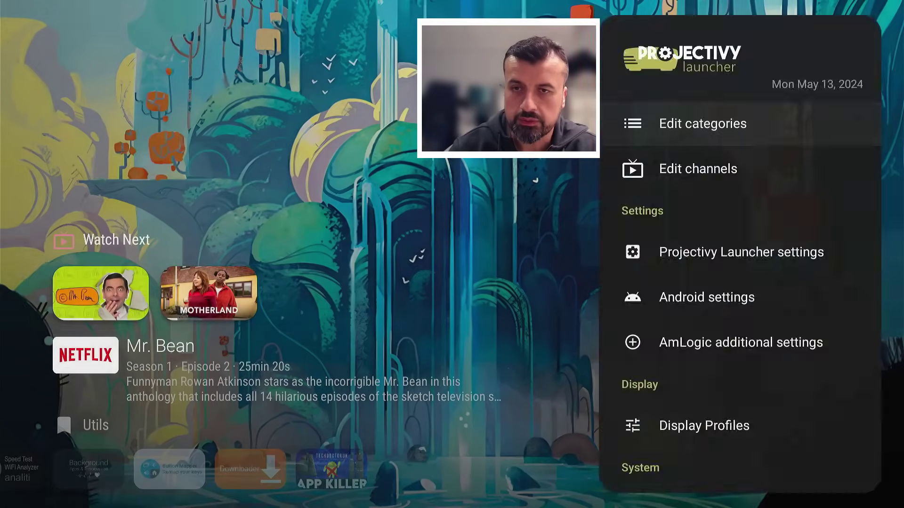
key(Down)
key(Down)
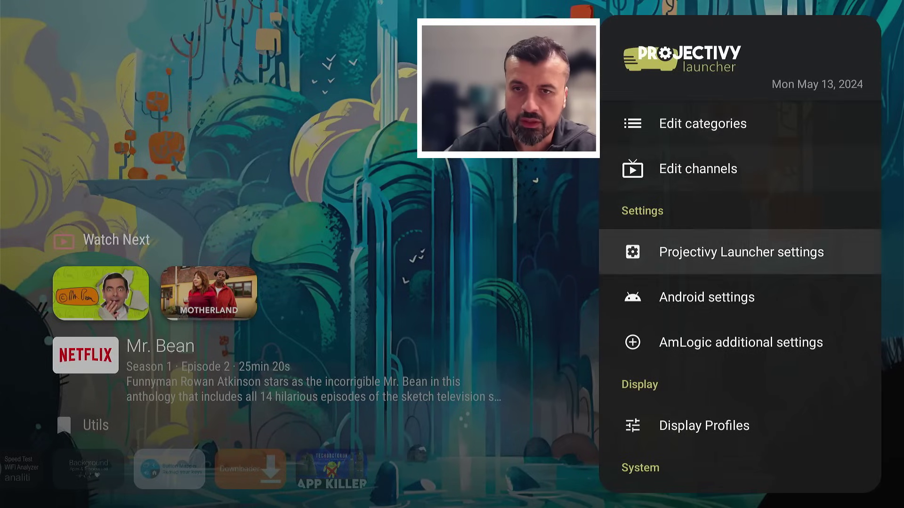
key(Return)
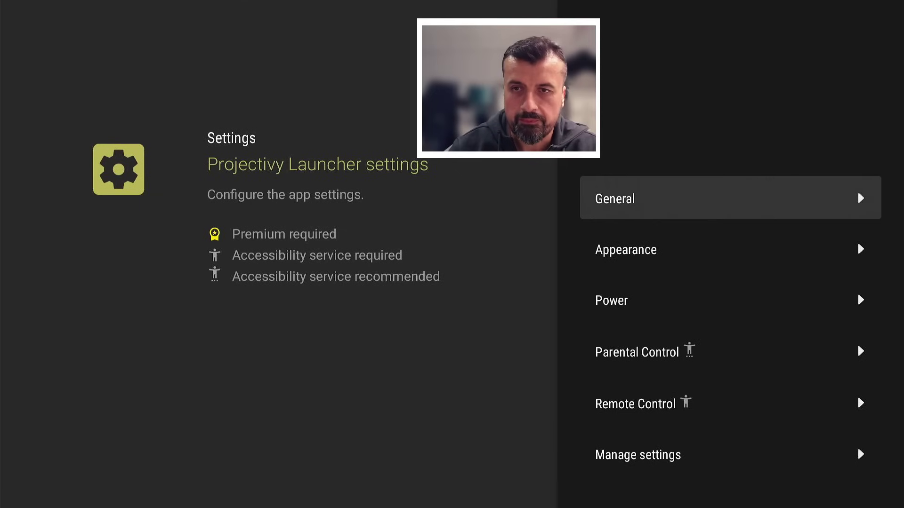
key(Return)
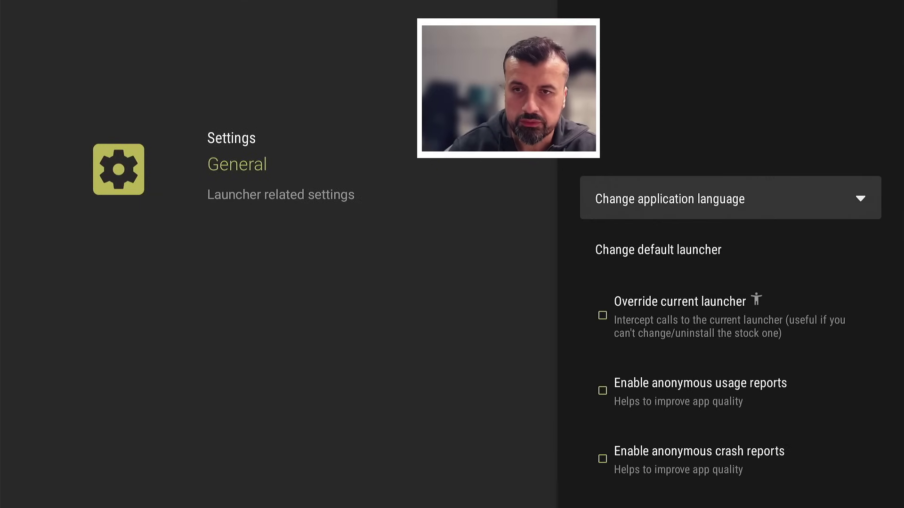
key(Down)
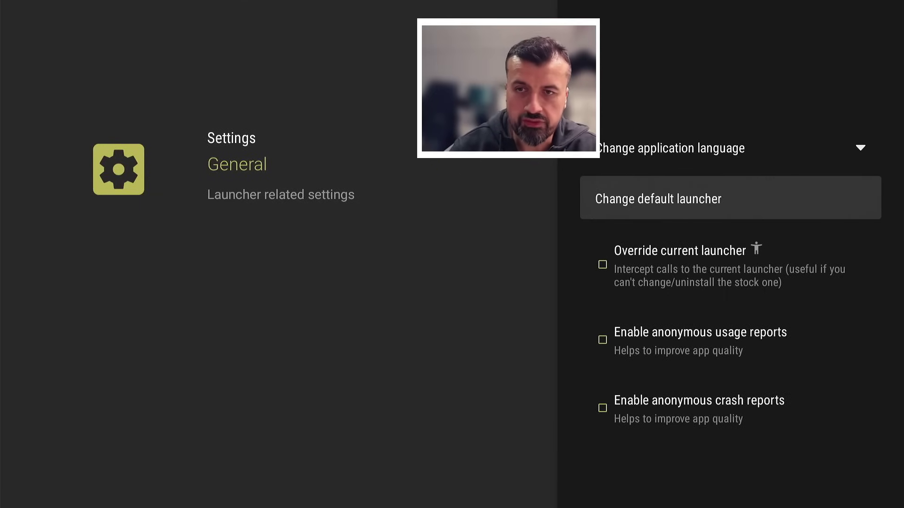
key(Return)
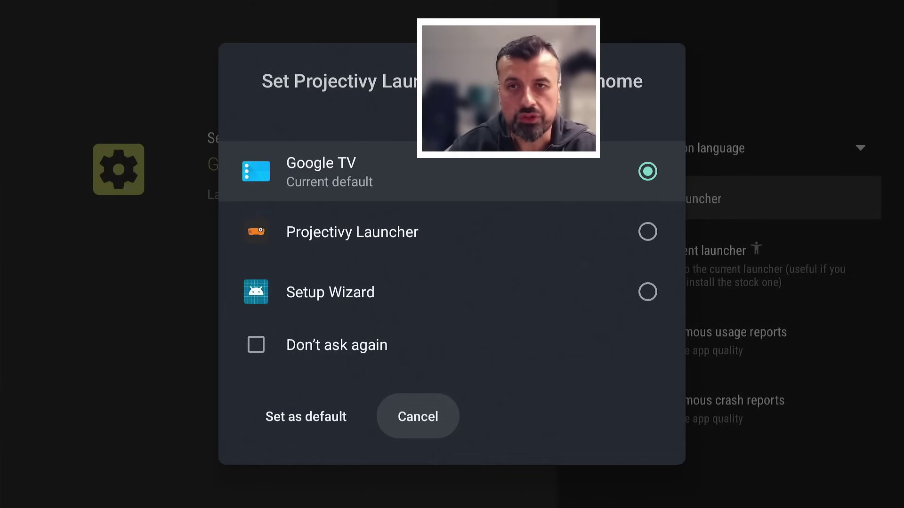
Step: Choose Projectivy Launcher instead of Google TV and set it as the default home app
key(Down)
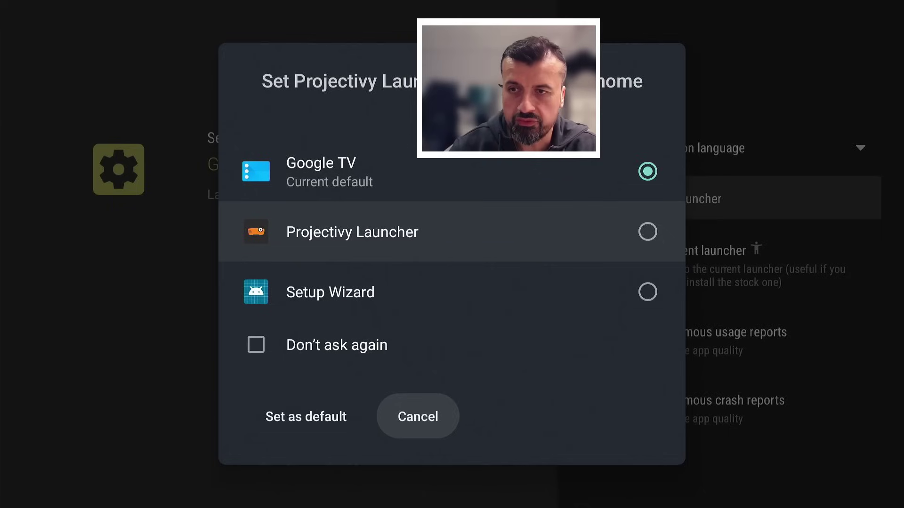
key(Return)
key(Down)
key(Down)
key(Down)
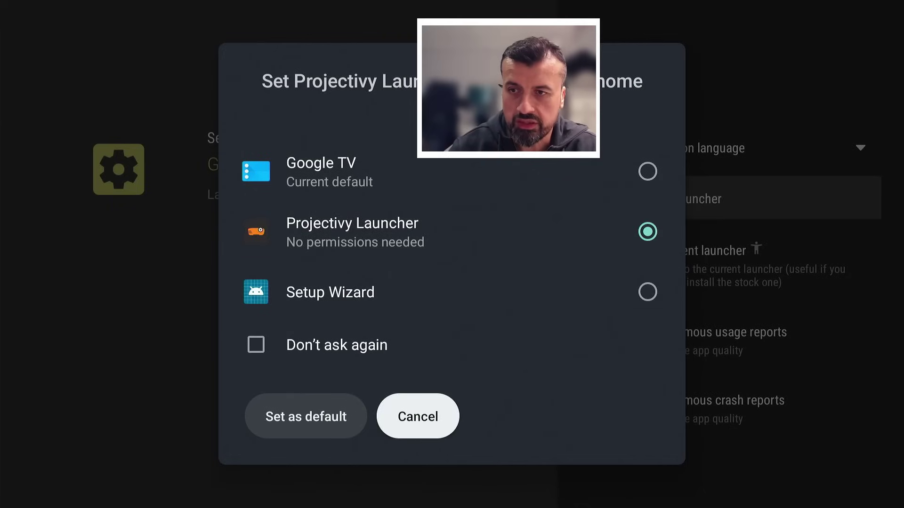
key(Left)
key(Return)
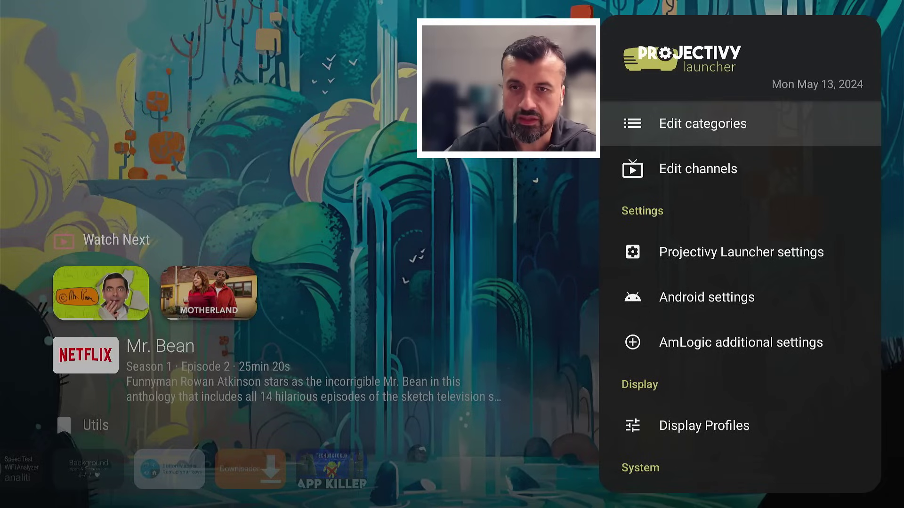
Step: Turn on Override current launcher in the General section of the Projectivy Launcher settings
key(Down)
key(Down)
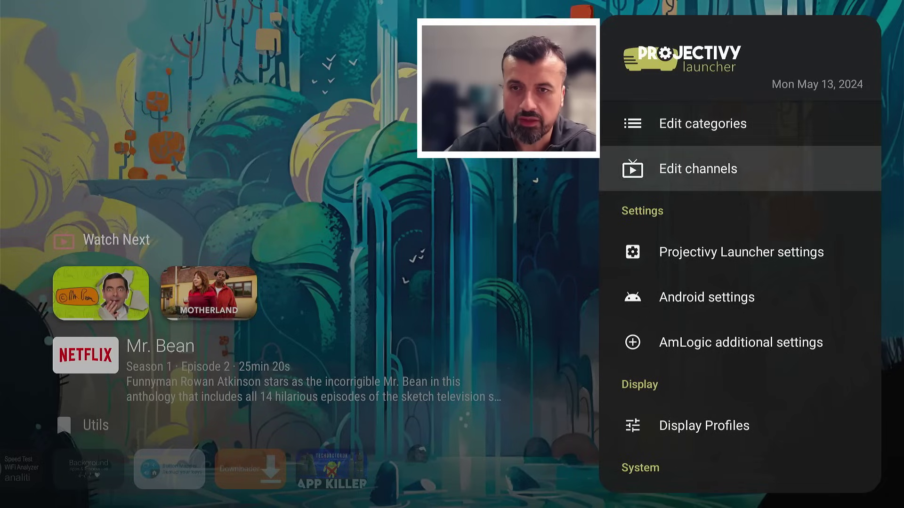
key(Return)
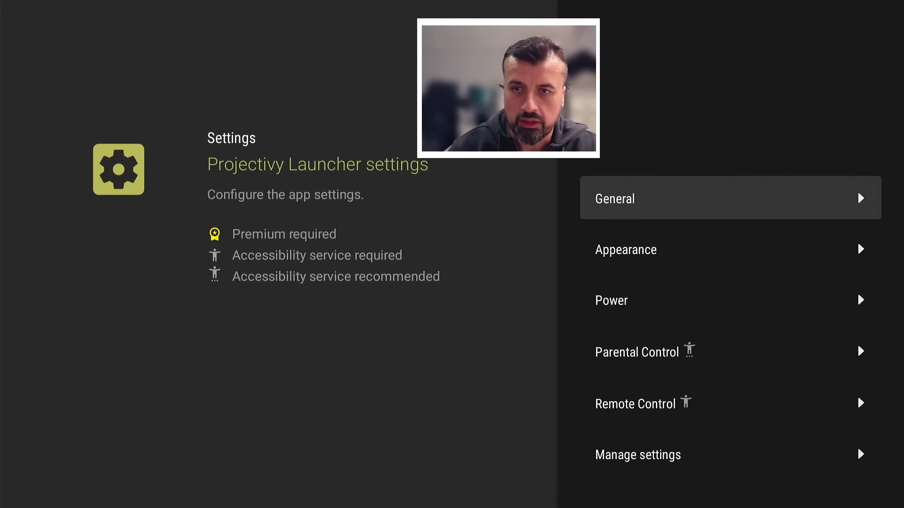
key(Return)
key(Down)
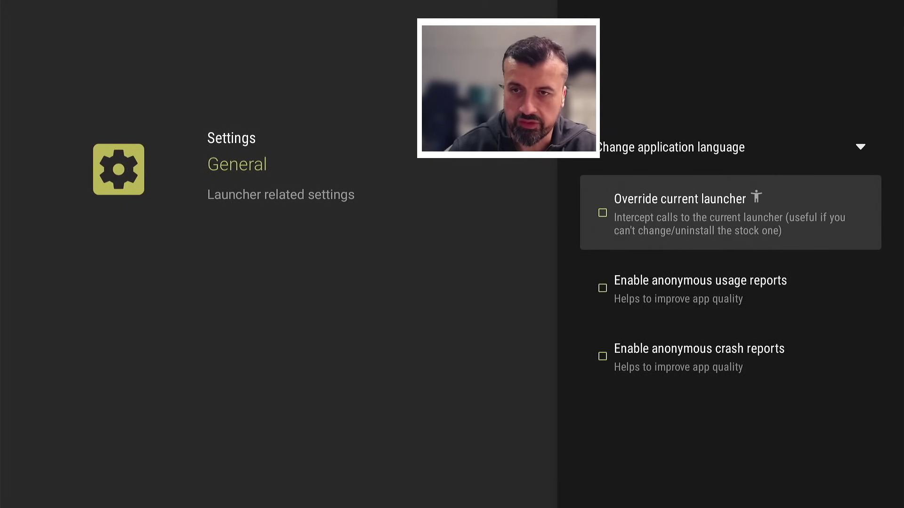
key(Return)
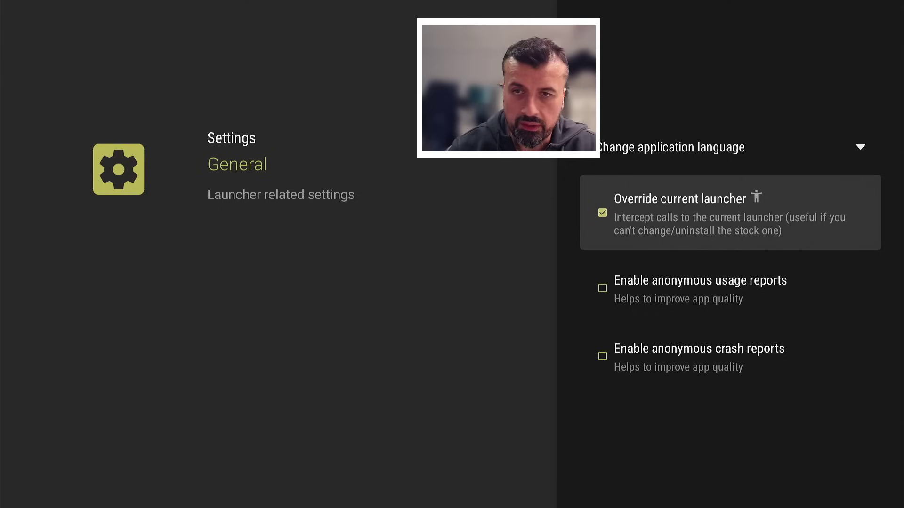
key(Escape)
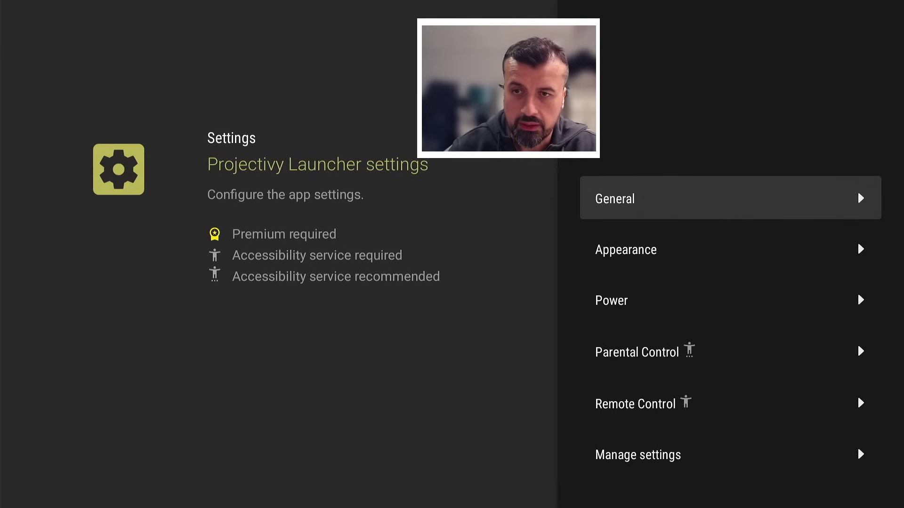
key(Escape)
Step: Request the Accessibility settings from the Accessibility service page and agree to allow access to button presses and the foreground app name
key(Down)
key(Down)
key(Down)
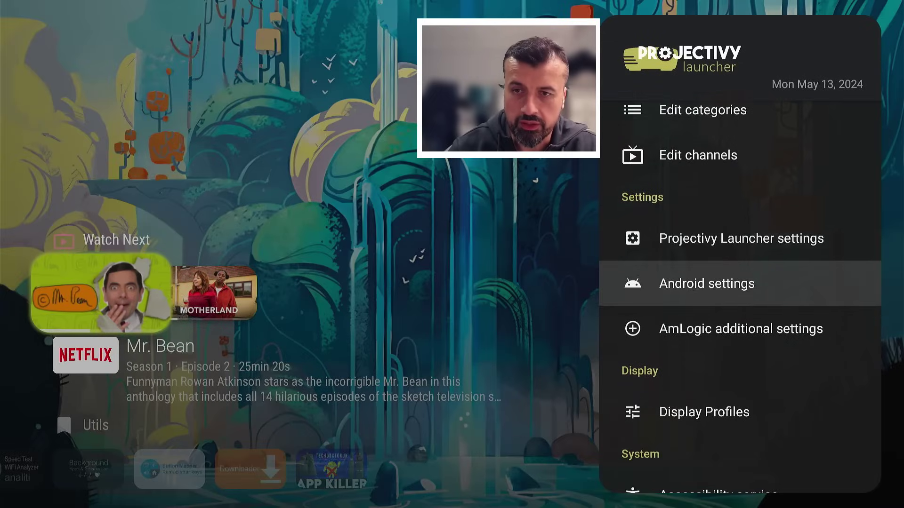
key(Down)
key(Down)
key(Up)
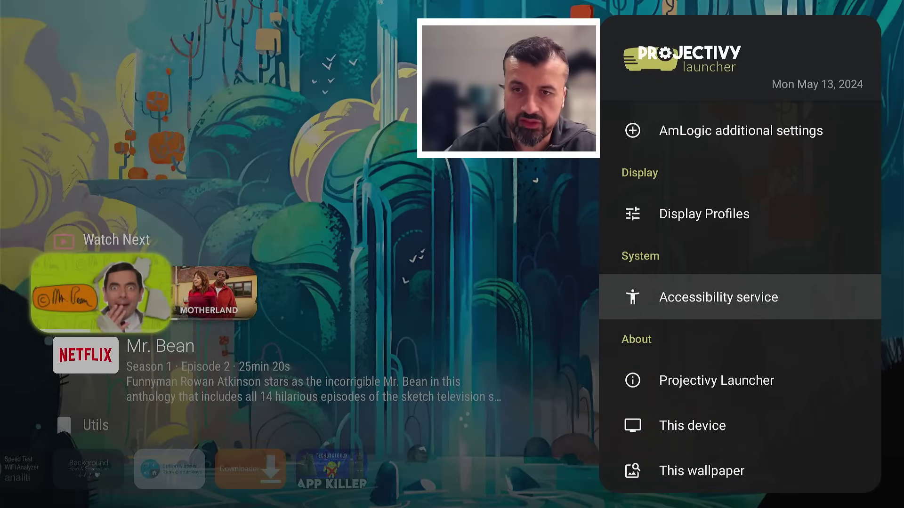
key(Return)
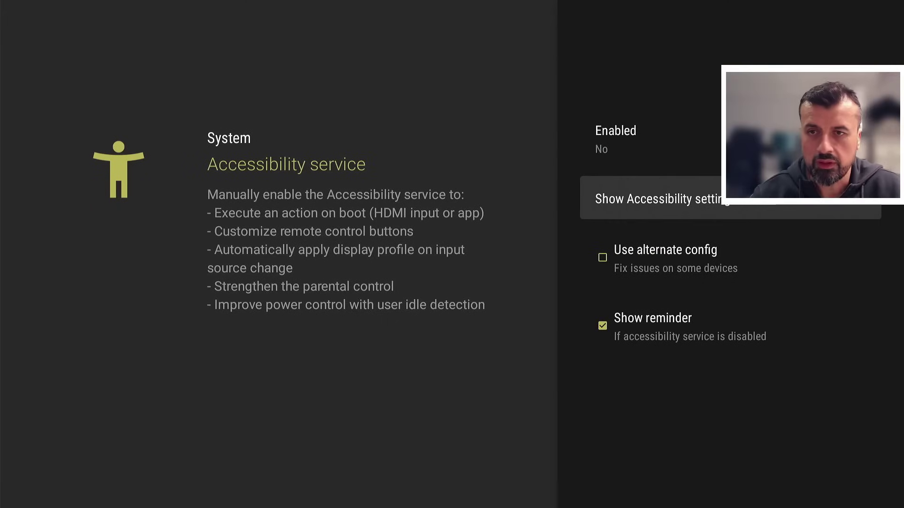
key(Down)
key(Up)
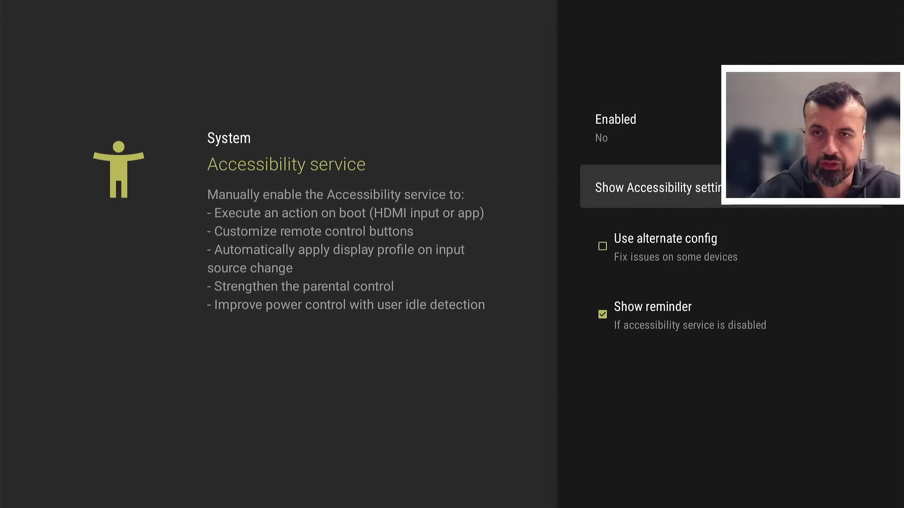
key(Return)
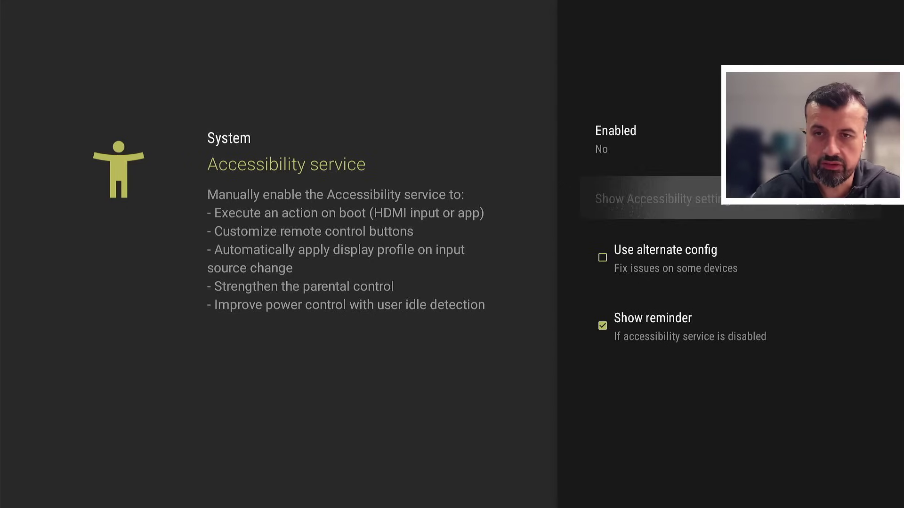
key(Return)
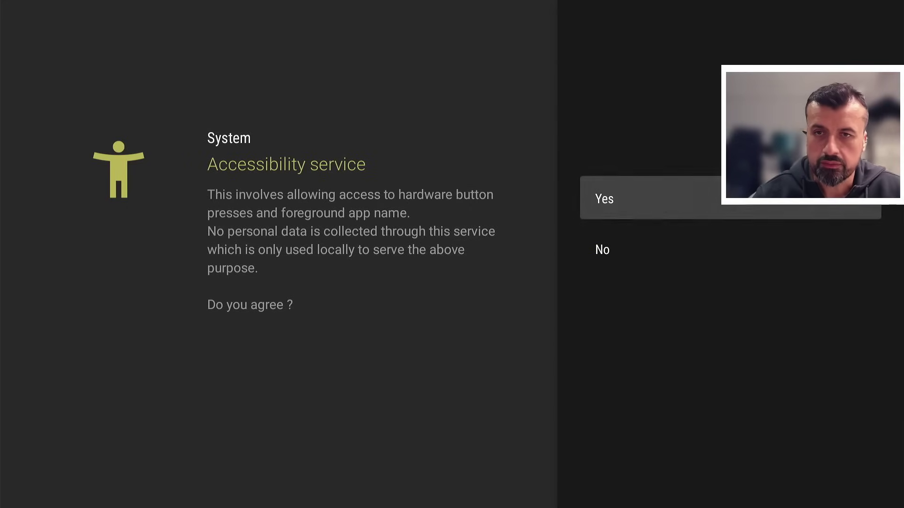
Step: Enable the Projectivy Launcher service in the Android Accessibility settings and accept its use
key(Down)
key(Down)
key(Down)
key(Down)
key(Down)
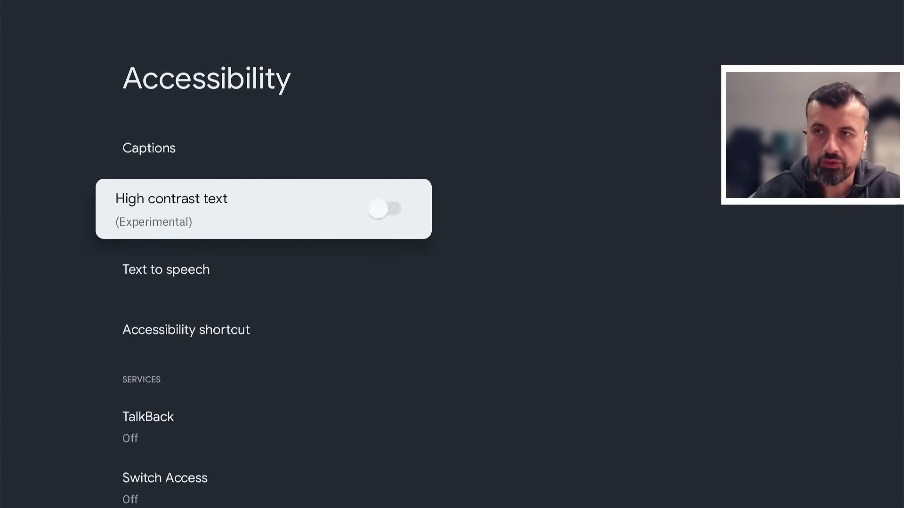
key(Down)
key(Down)
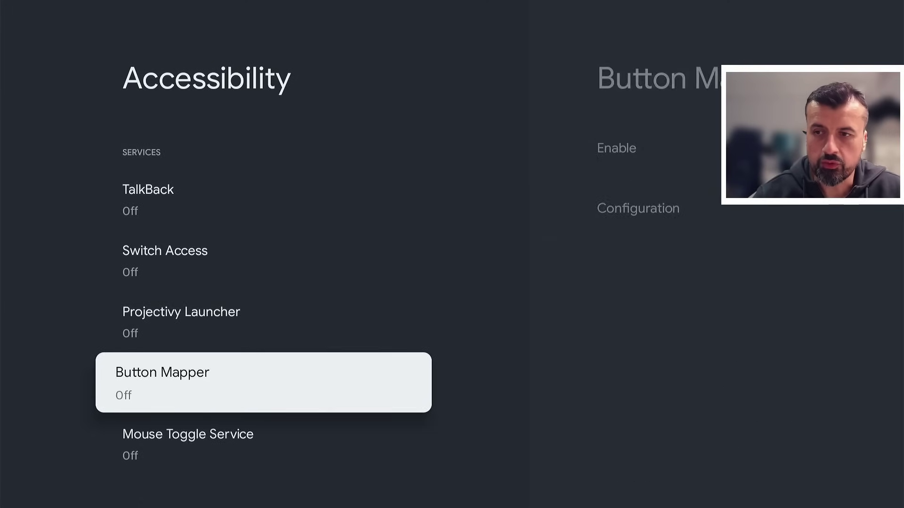
key(Up)
key(Return)
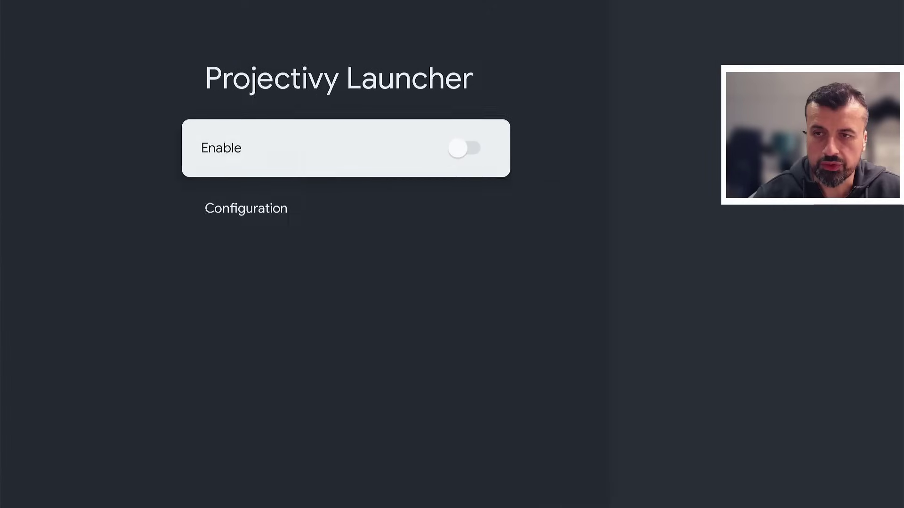
key(Return)
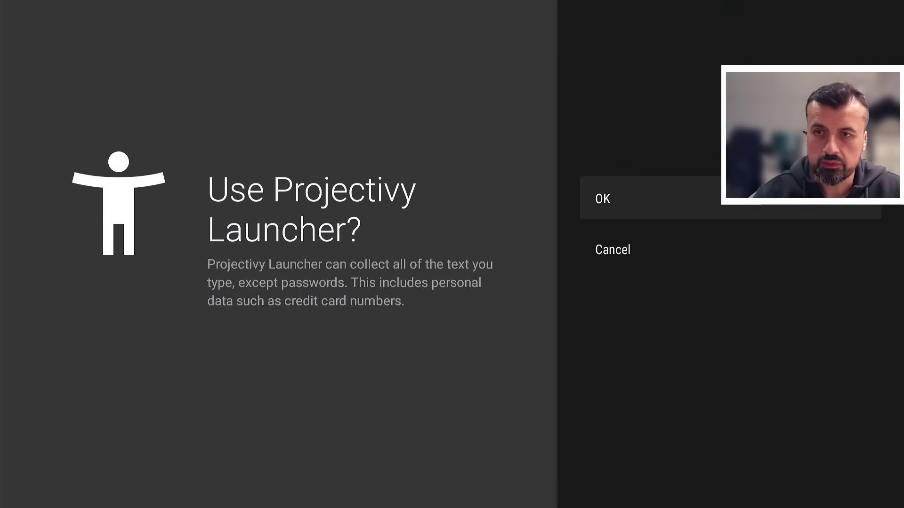
key(Return)
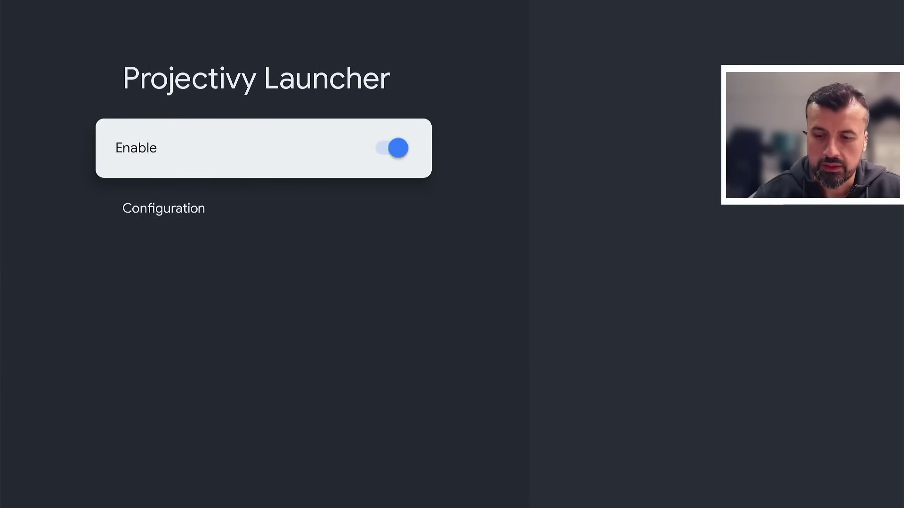
Step: Test the remote's home command from the Android settings and again from Downloader, opened from the Utils row
key(Home)
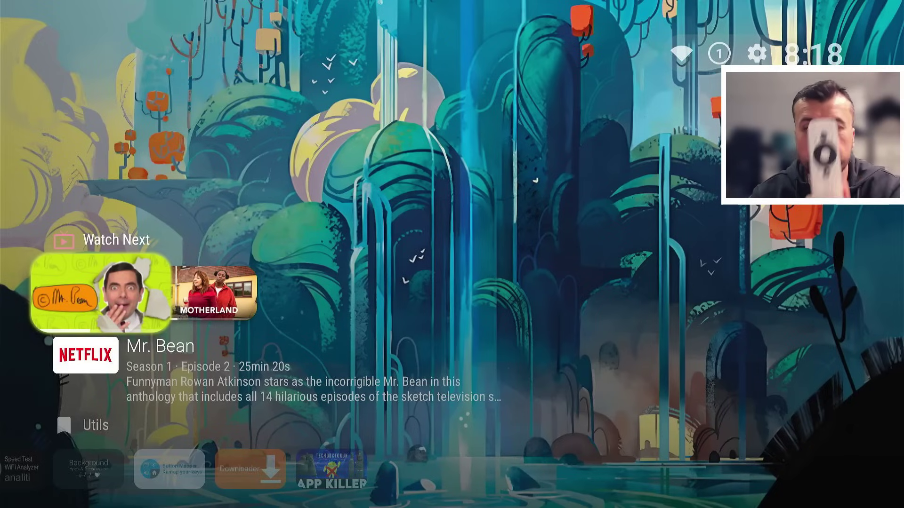
key(Down)
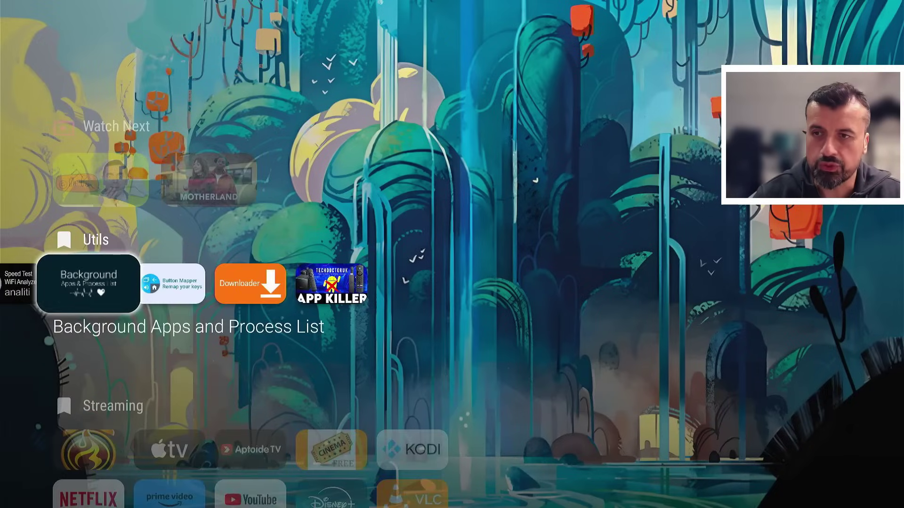
key(Right)
key(Right)
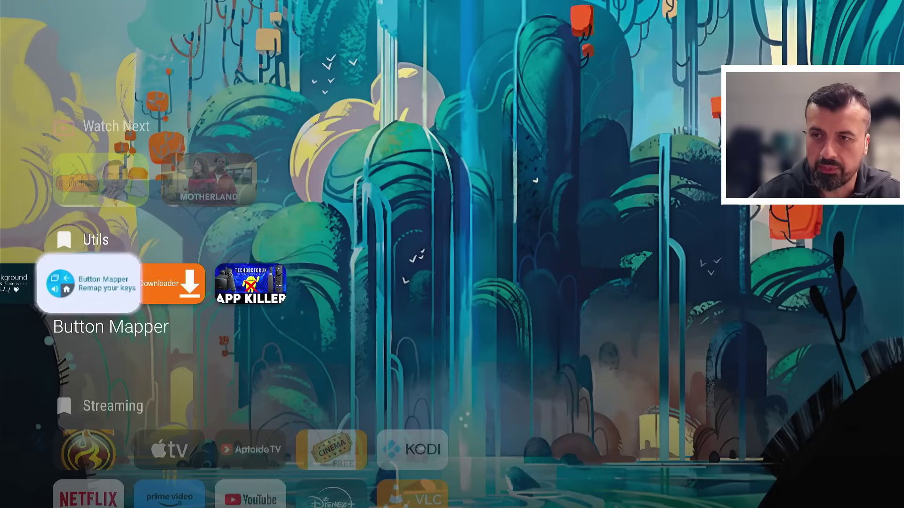
key(Return)
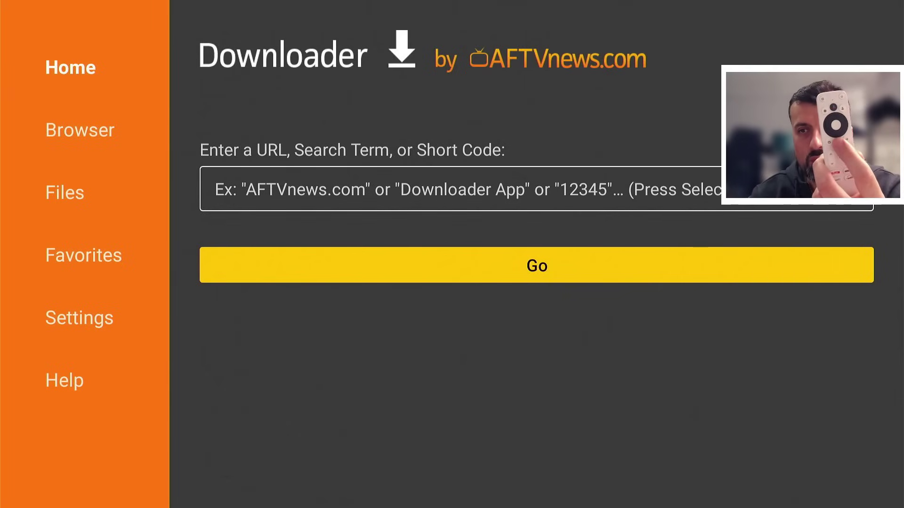
key(Escape)
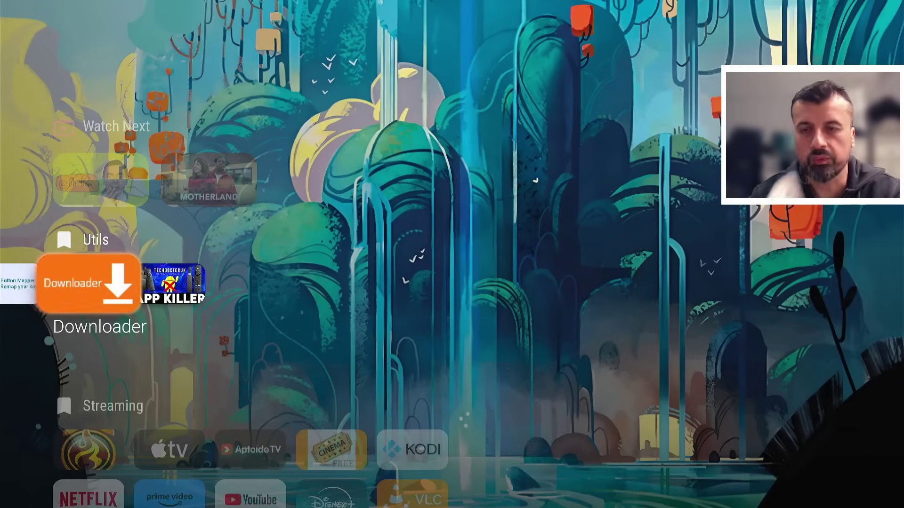
Step: Look through the Utils, Streaming and Settings rows of the home screen and bring up the category list
key(Left)
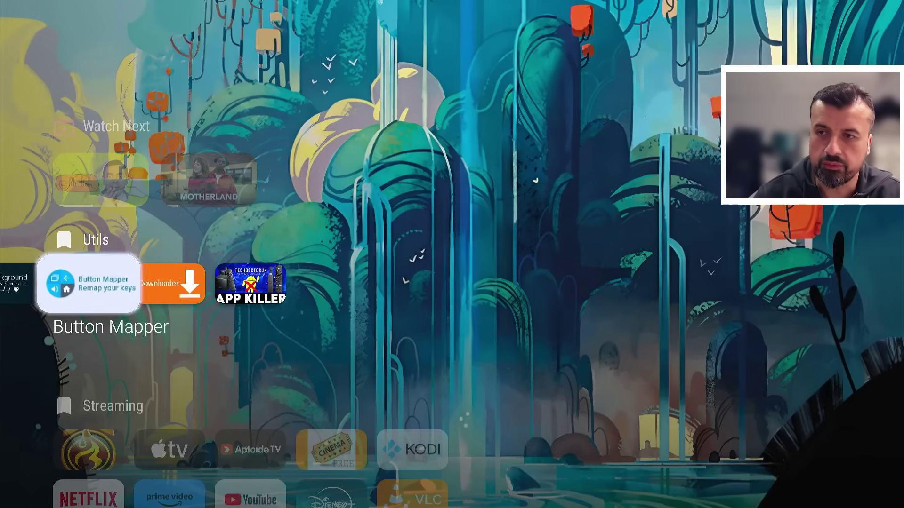
key(Left)
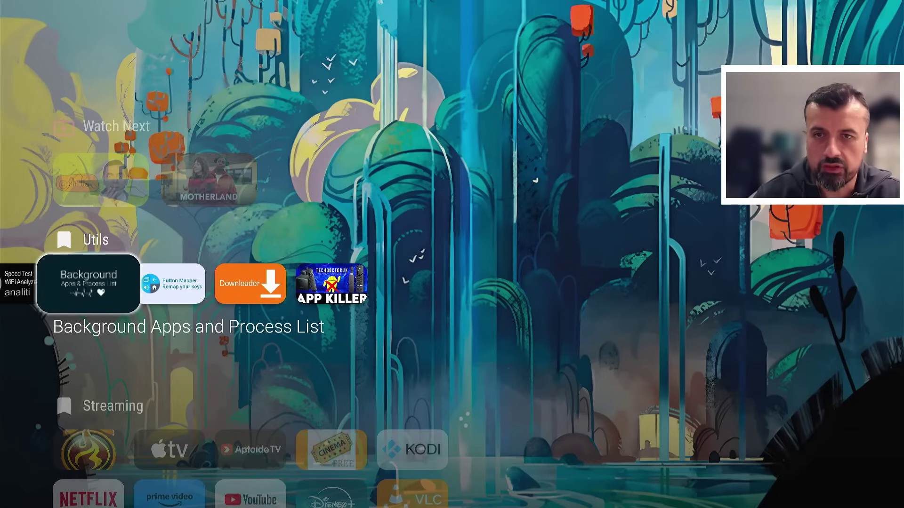
key(Down)
key(Down)
key(Down)
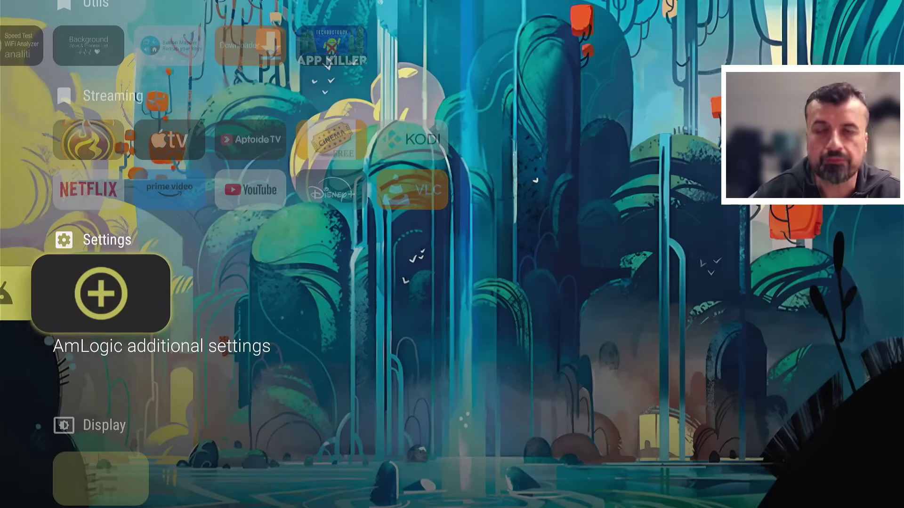
key(Up)
key(Up)
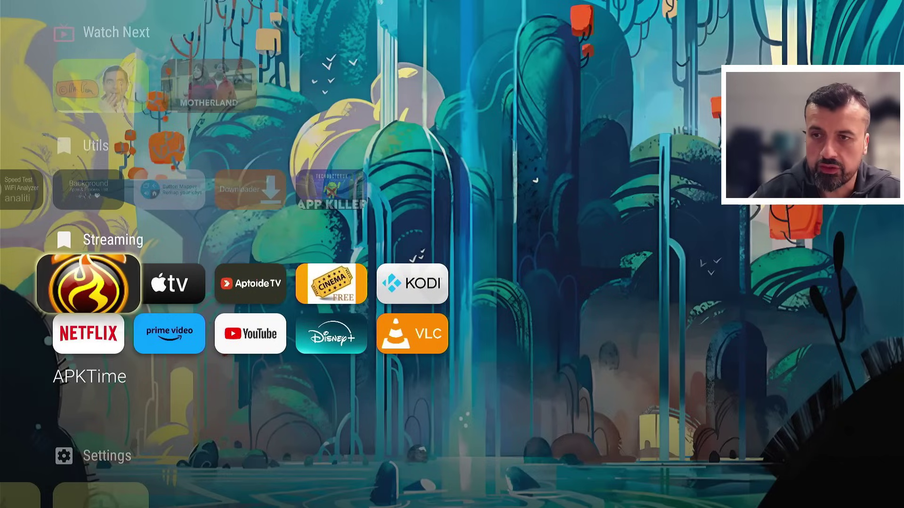
key(Left)
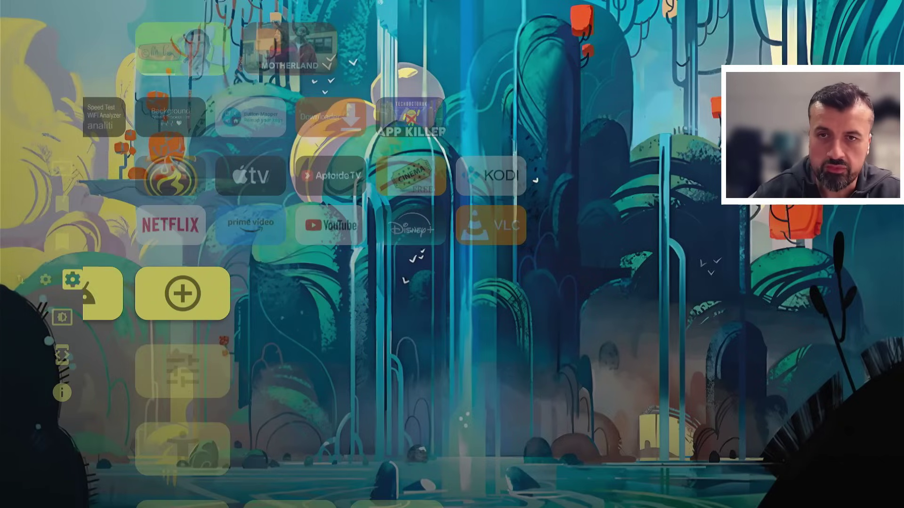
Step: Switch to Google Play, search by voice for Projectivy Launcher and open its store page
key(super)
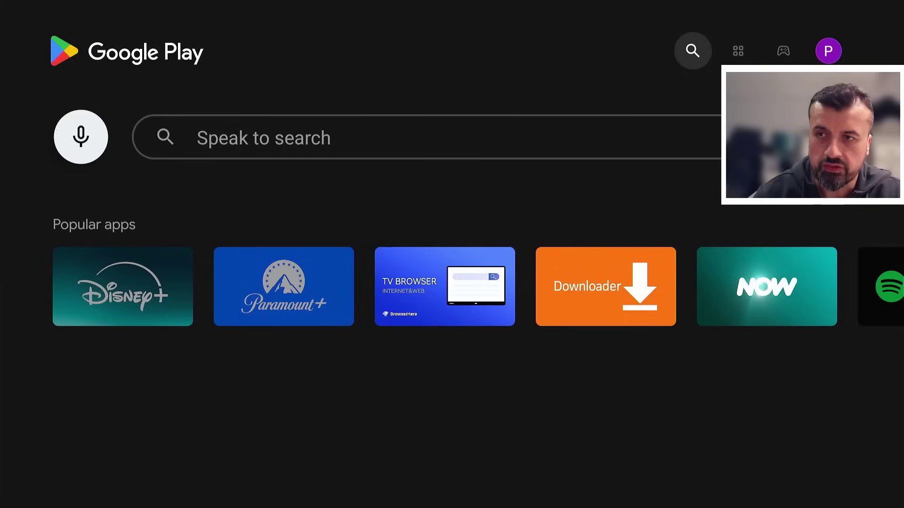
key(Return)
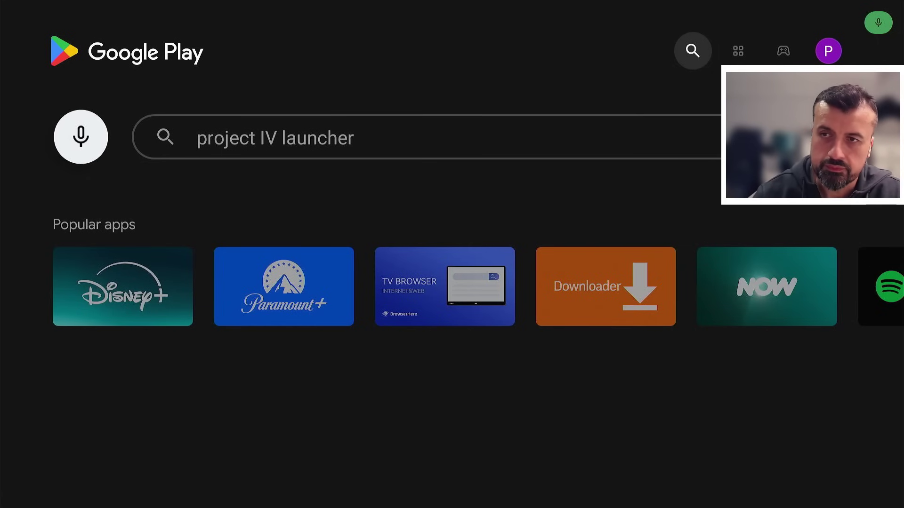
key(Right)
key(Left)
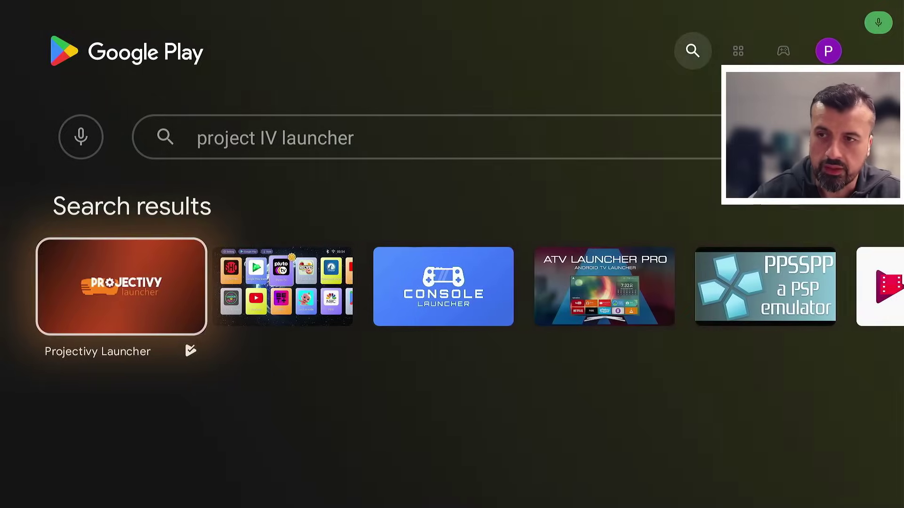
key(Return)
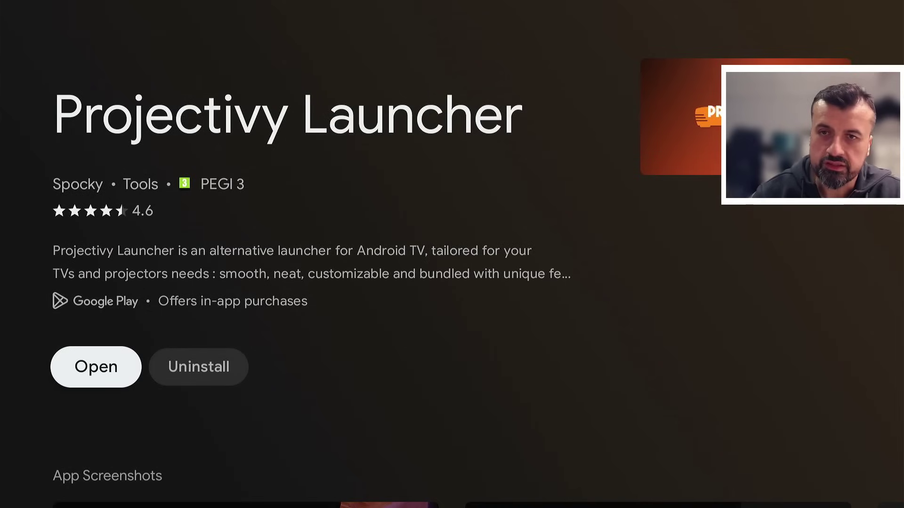